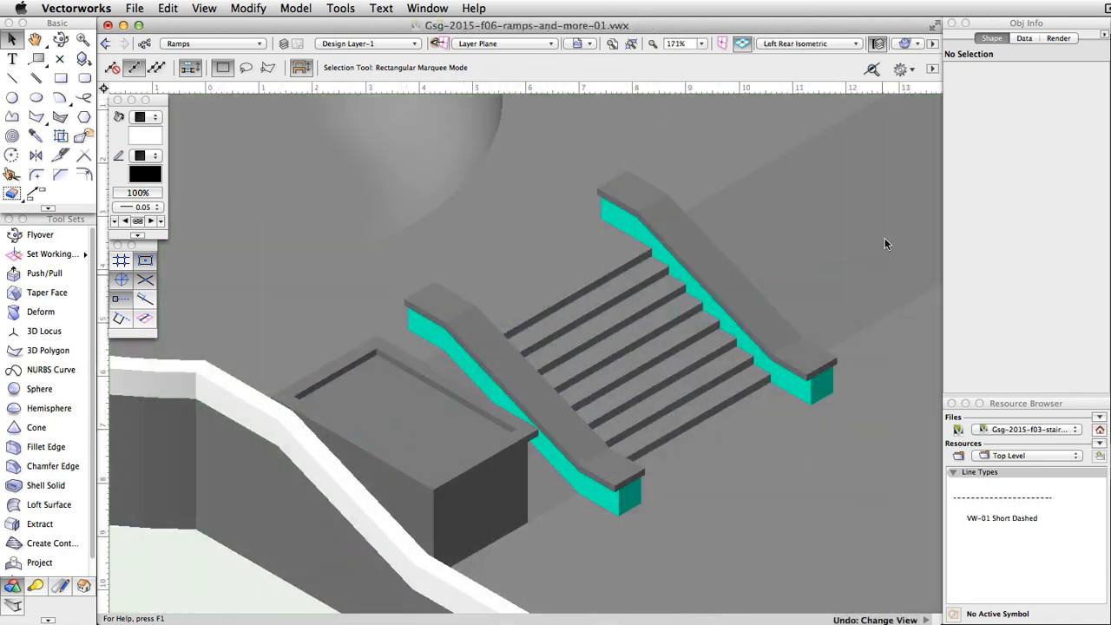
# In Left Isometric view, draw a three-point arc of about 7.5 m radius along the slab's rounded outer corner, from its endpoint to the midpoint snap
pyautogui.click(840, 45)
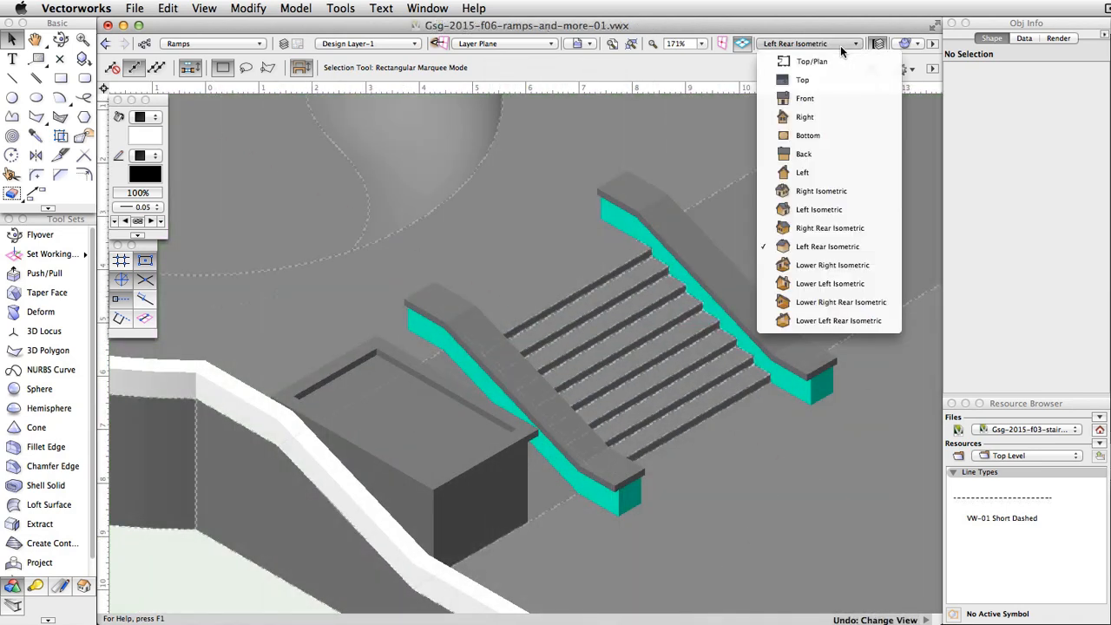
pyautogui.click(848, 209)
pyautogui.scroll(-4, 687, 310)
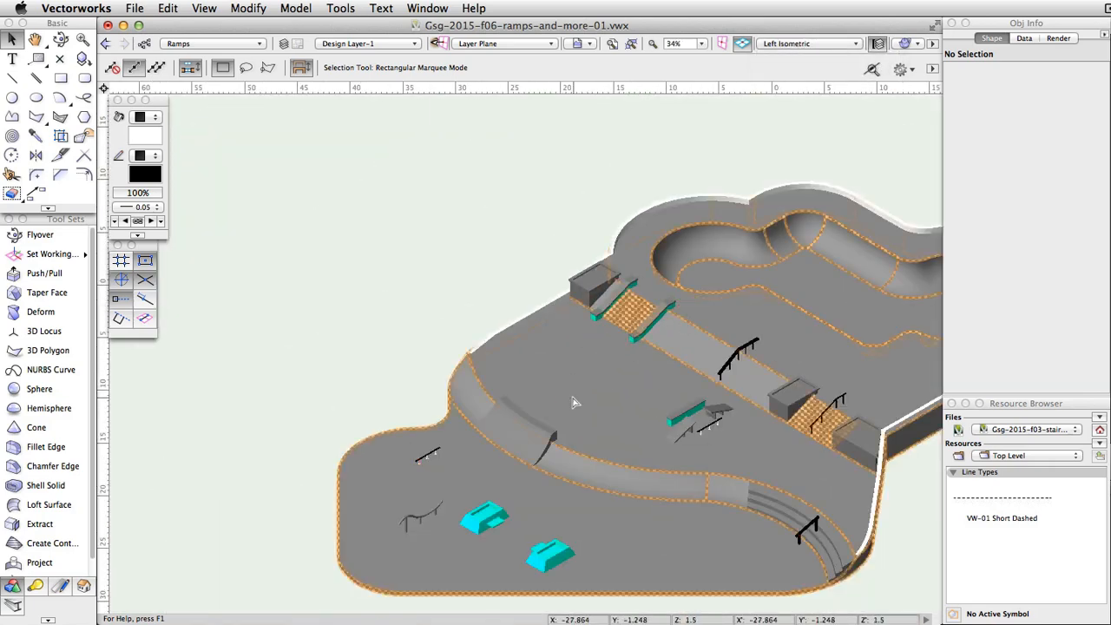
pyautogui.moveTo(572, 400); pyautogui.dragTo(692, 314, button='middle')
pyautogui.scroll(4, 509, 375)
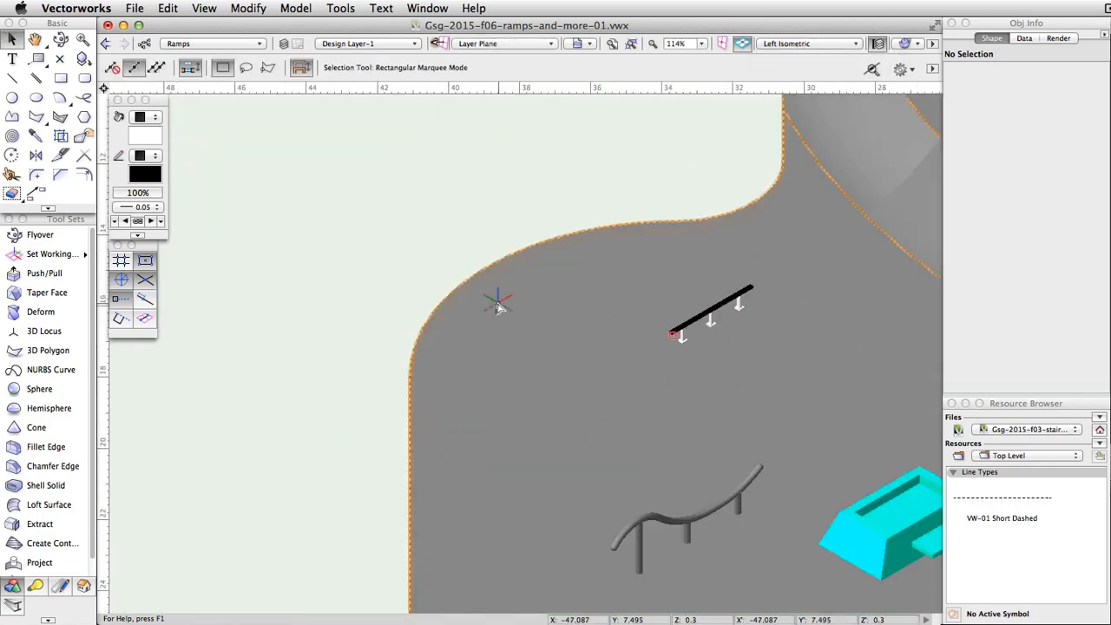
pyautogui.click(54, 100)
pyautogui.click(133, 67)
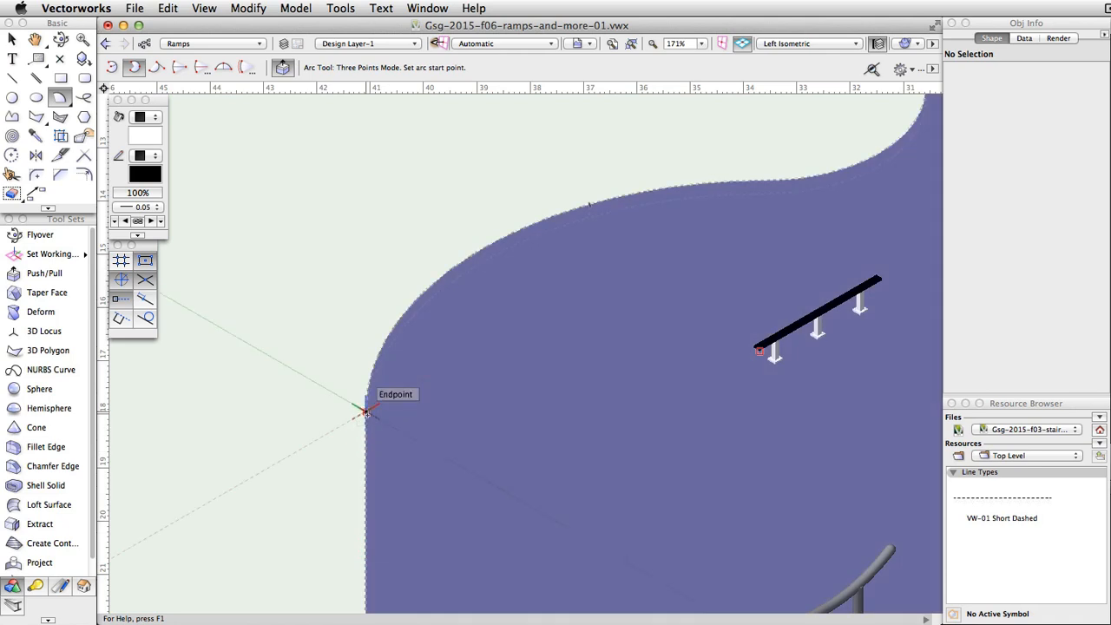
pyautogui.click(366, 411)
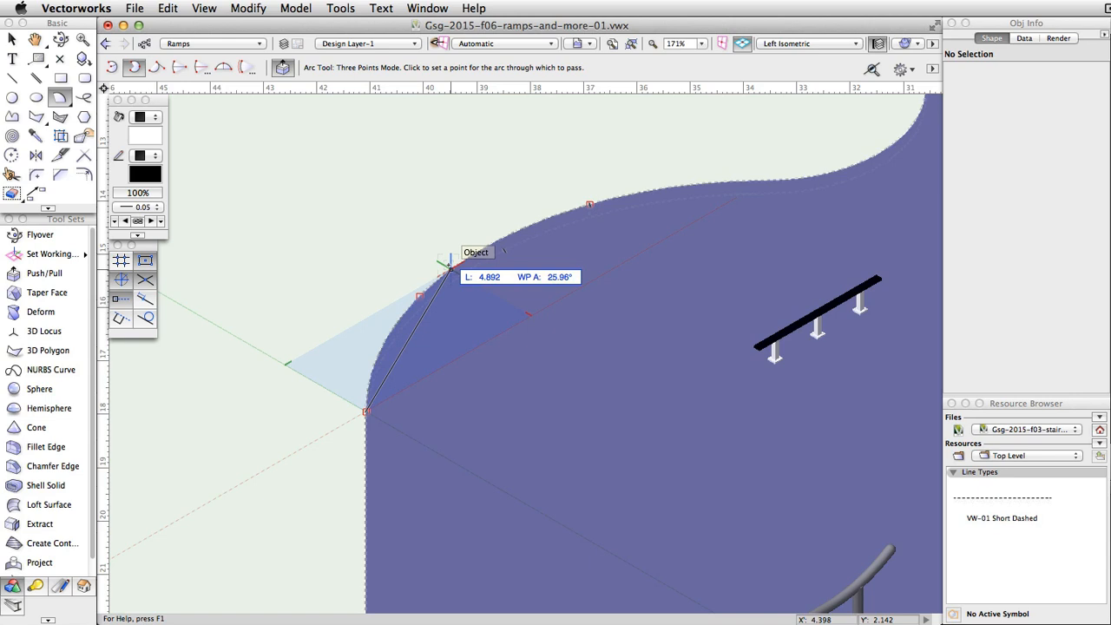
pyautogui.click(449, 268)
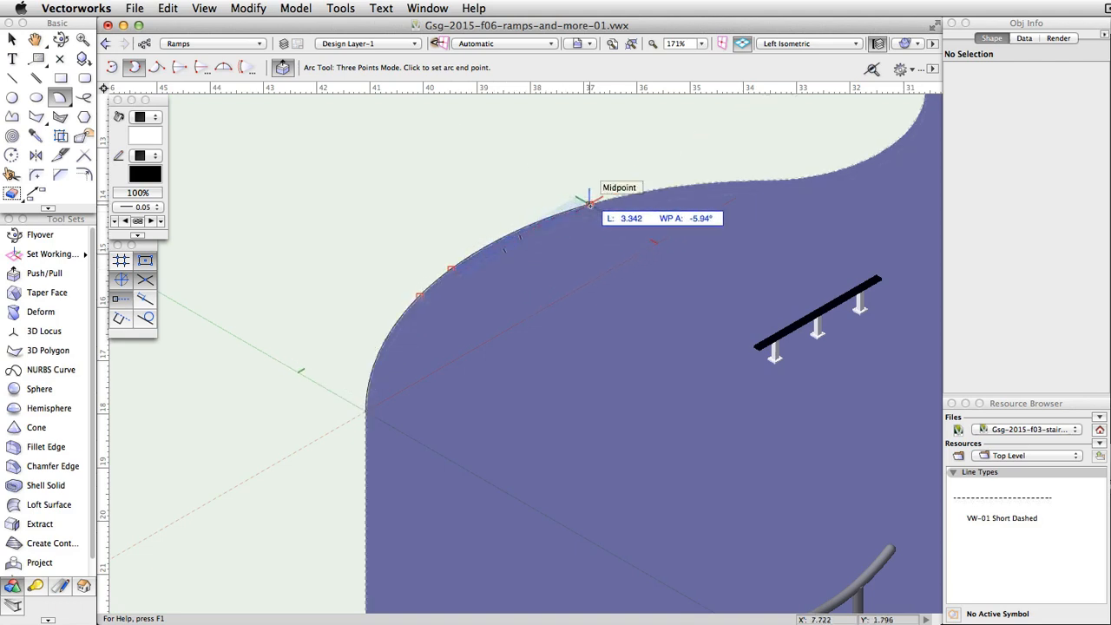
pyautogui.click(589, 203)
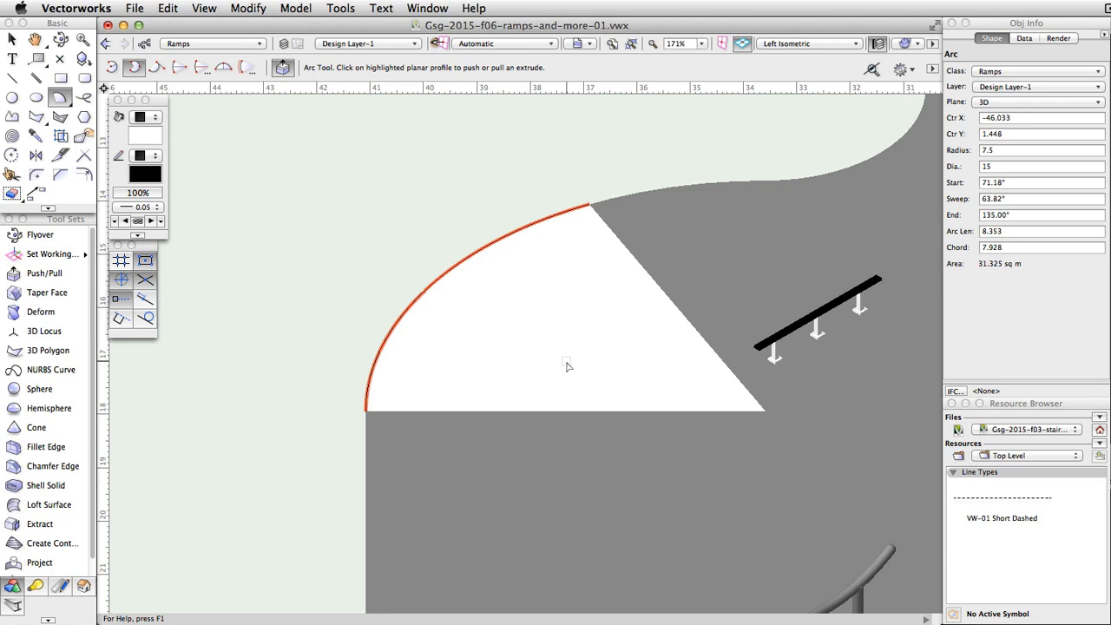
# Offset the original arc inward by 0.6 with Close Open Curves enabled to form a closed curved strip
pyautogui.click(84, 175)
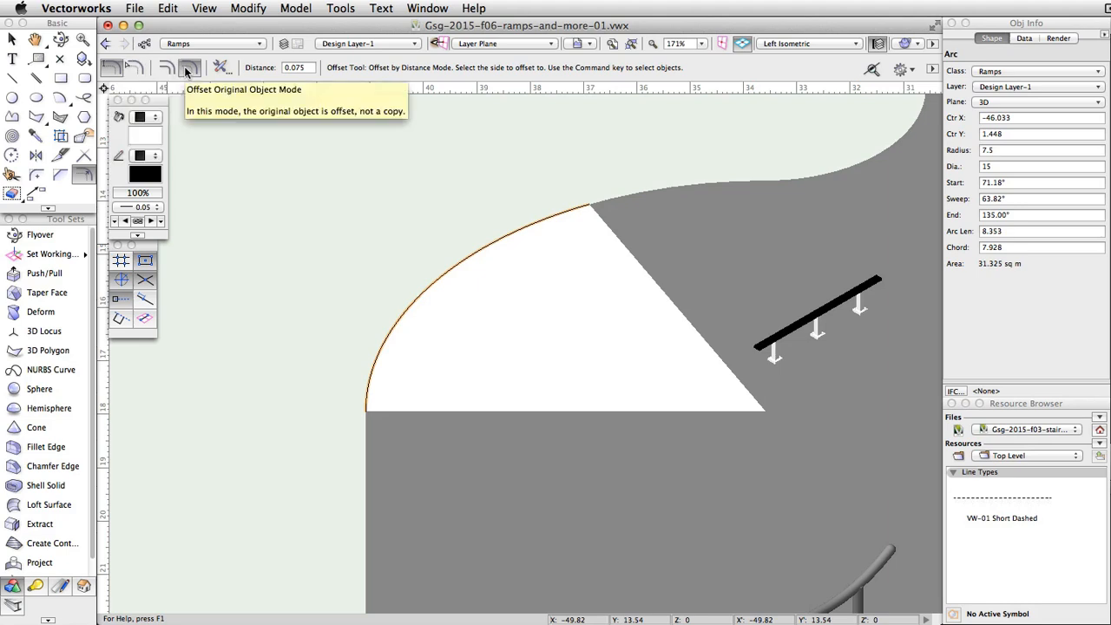
pyautogui.click(218, 68)
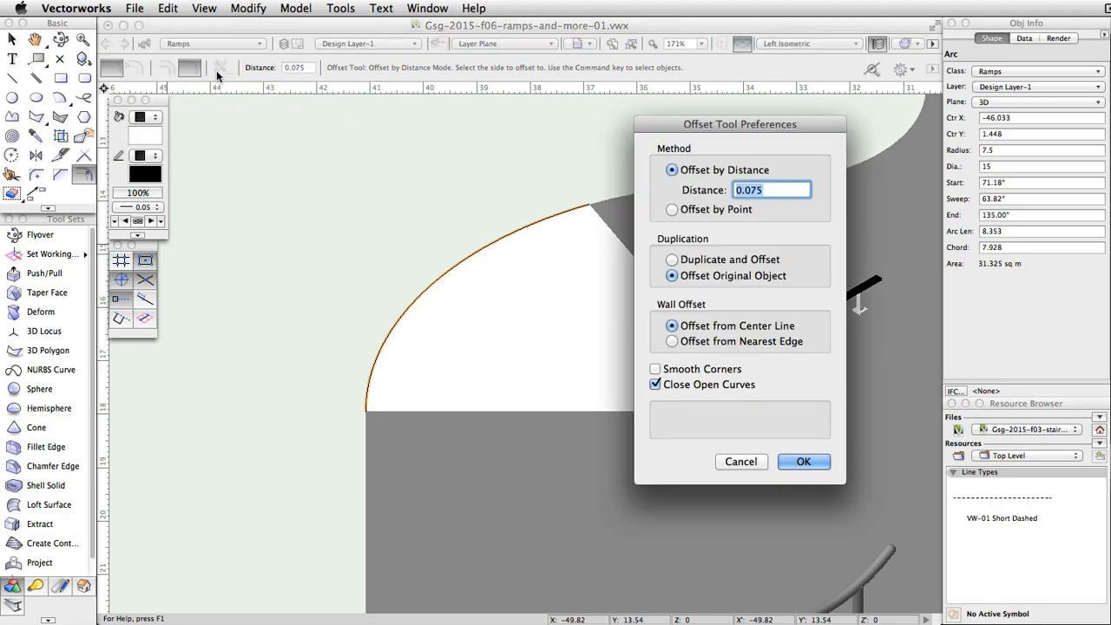
pyautogui.moveTo(705, 124); pyautogui.dragTo(489, 74)
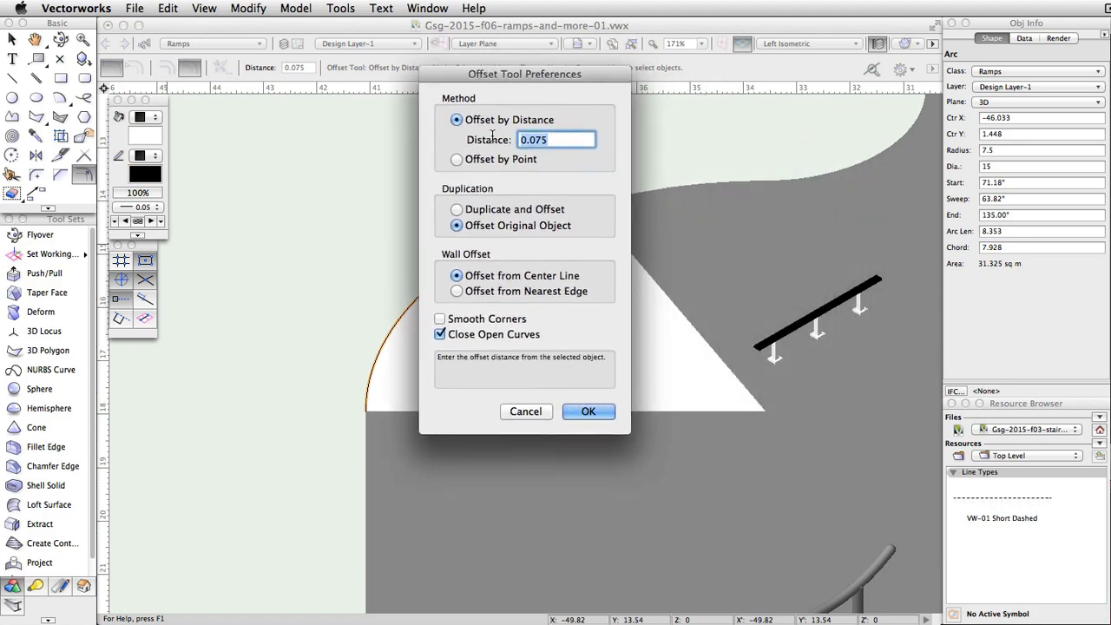
pyautogui.write('0.6')
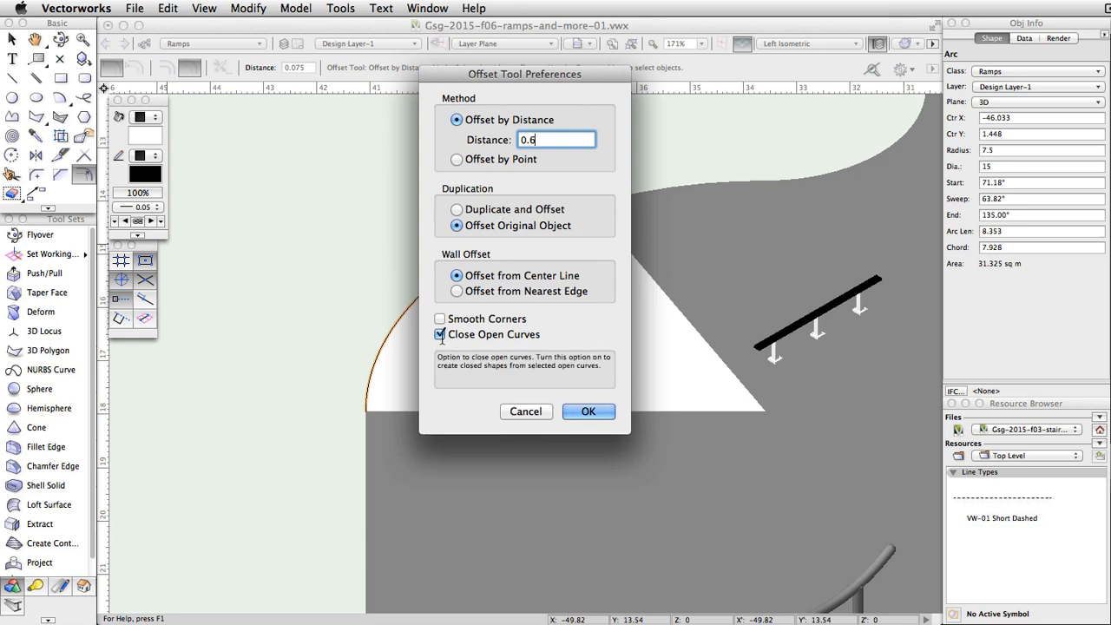
pyautogui.click(588, 412)
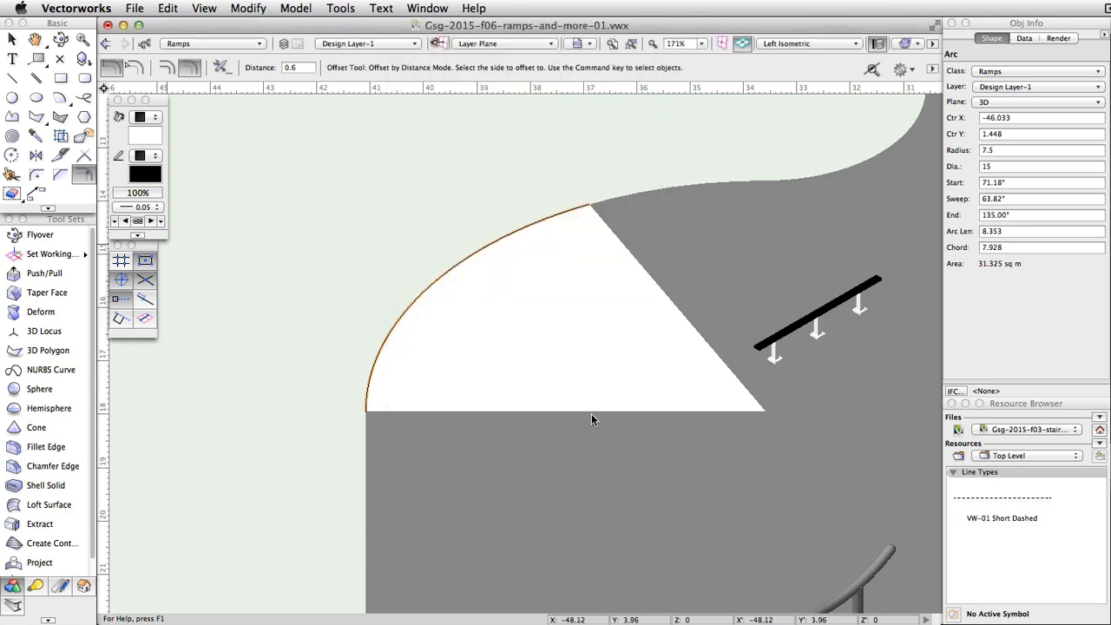
pyautogui.click(480, 297)
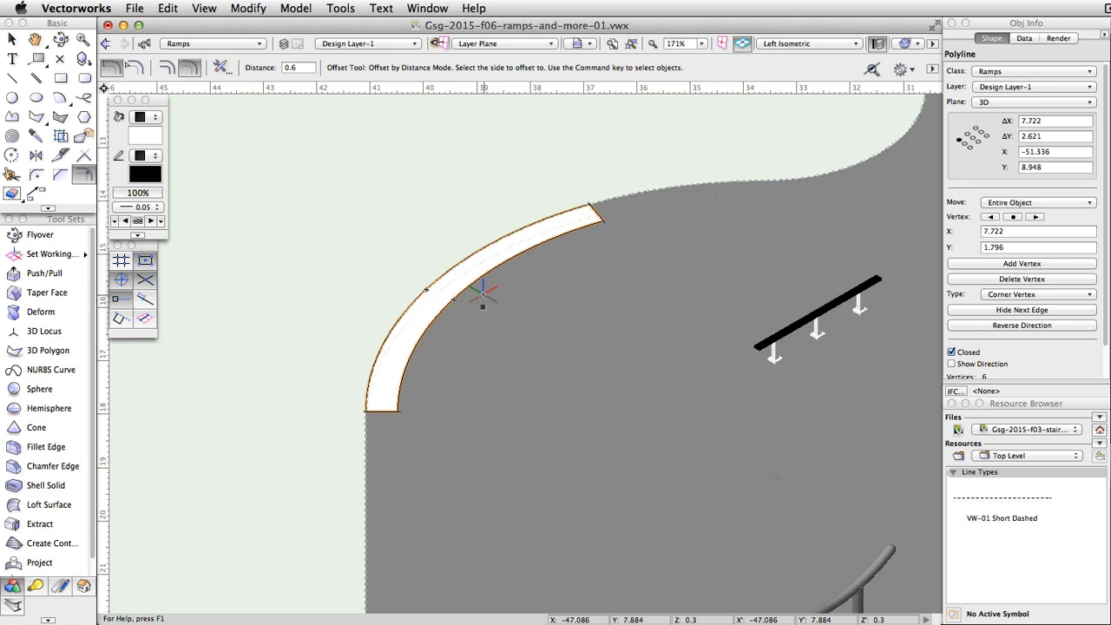
# Extrude the closed curved strip upward by 0.6 with Push/Pull to form the ledge base
pyautogui.click(49, 279)
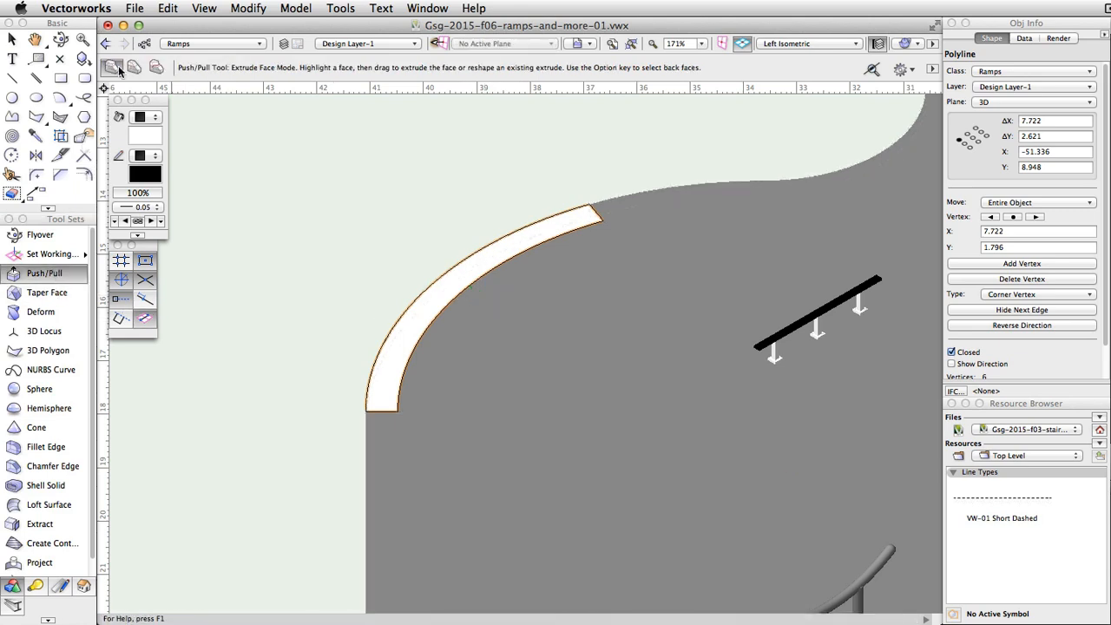
pyautogui.click(393, 341)
pyautogui.press('Tab')
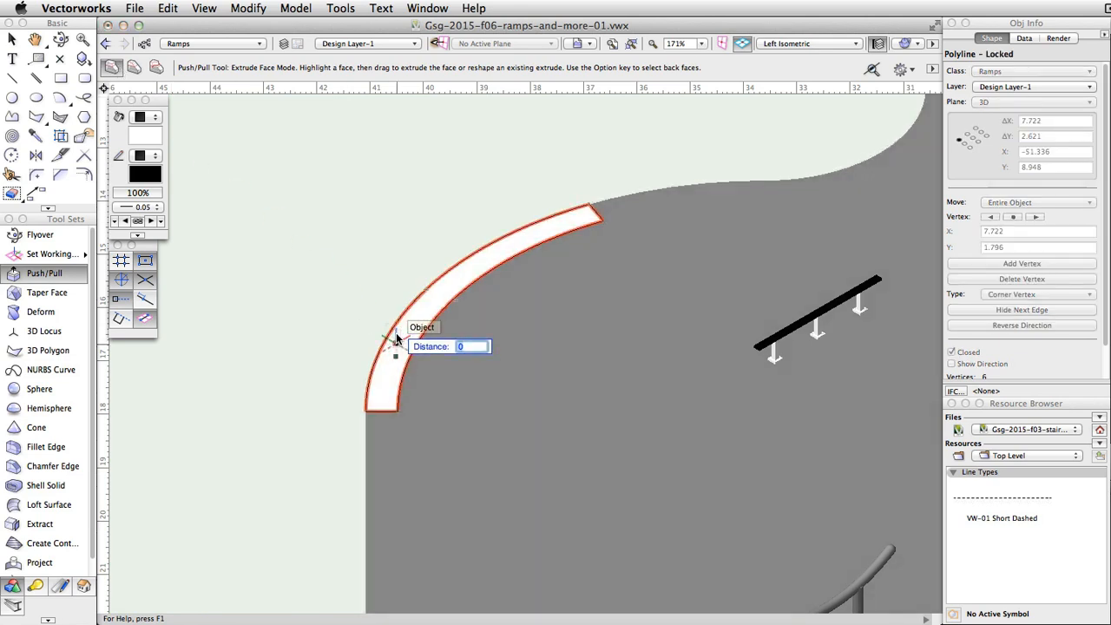
pyautogui.write('0.6')
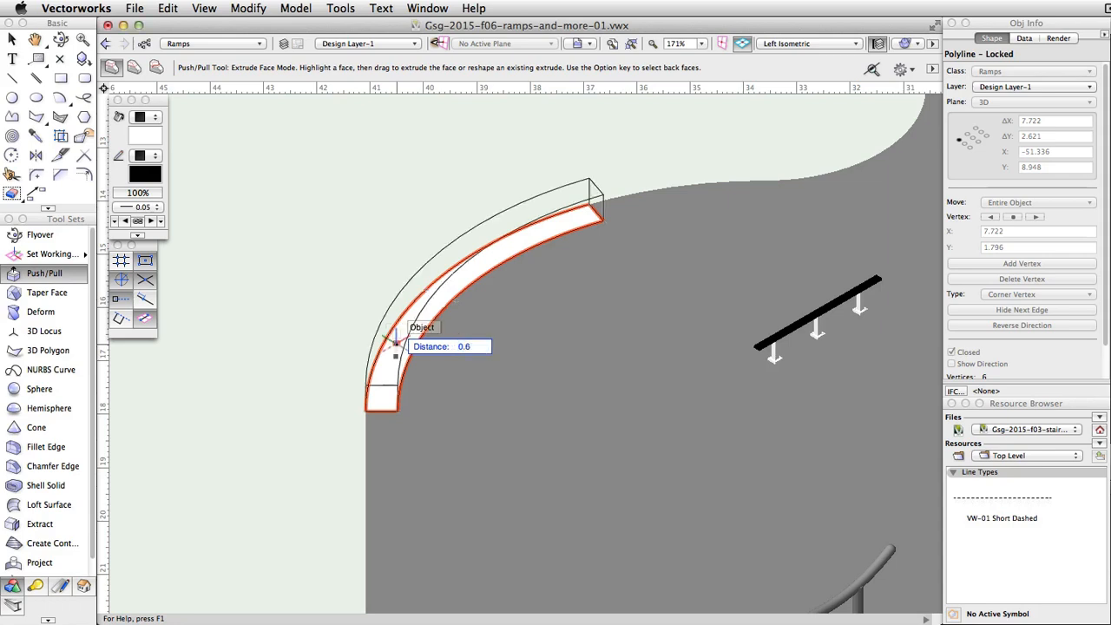
pyautogui.press('Return')
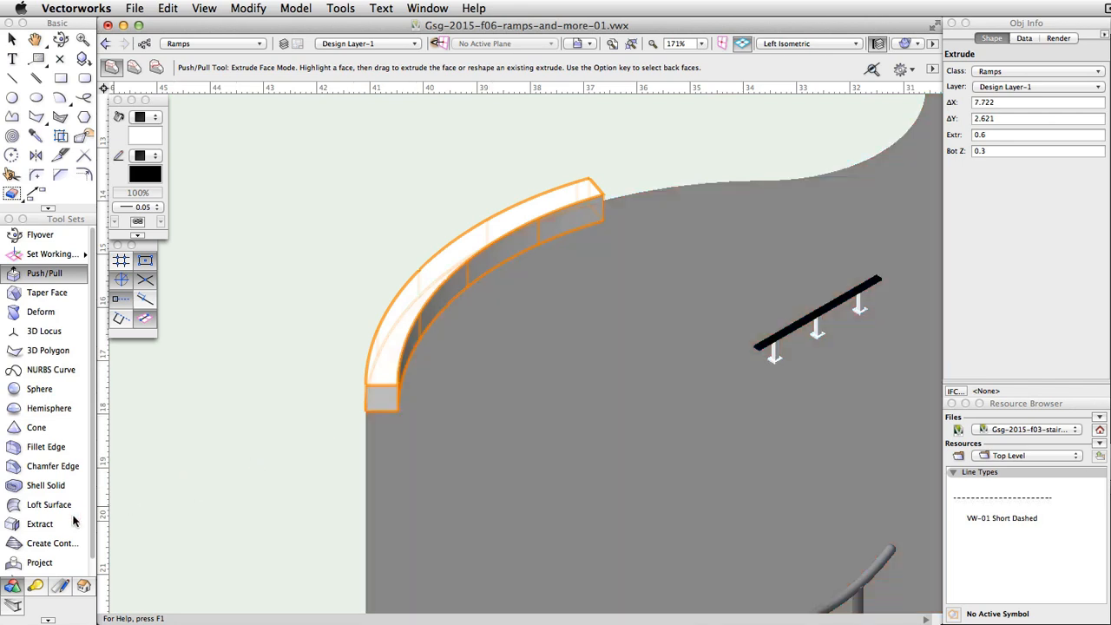
# Extract the outer top edge of the curved ledge base as a curve, with Create Planar Objects enabled
pyautogui.click(39, 524)
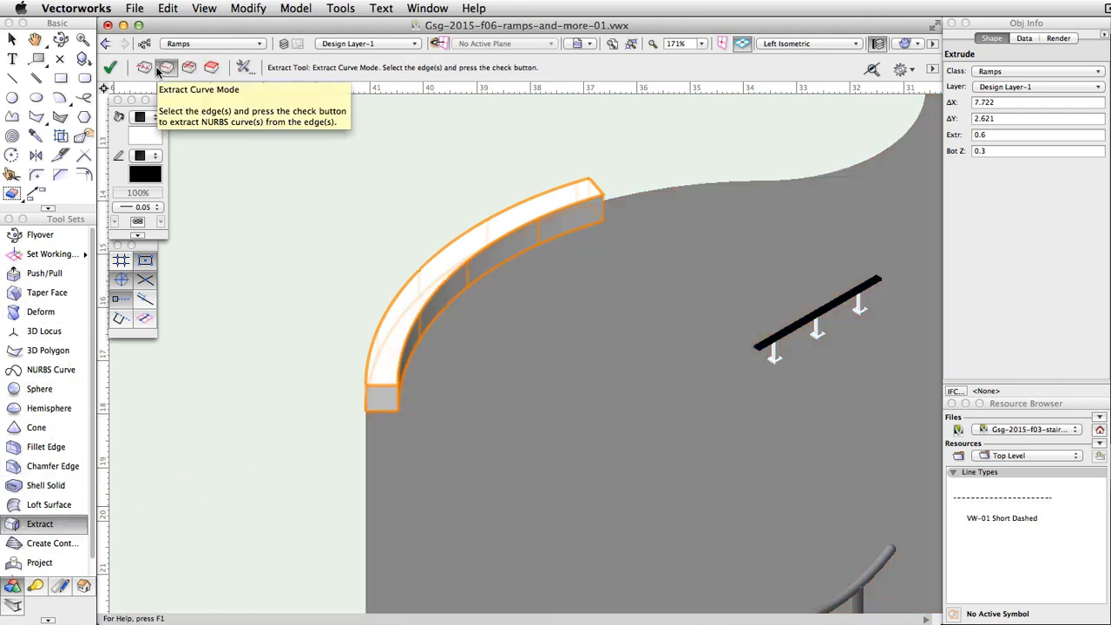
pyautogui.click(239, 68)
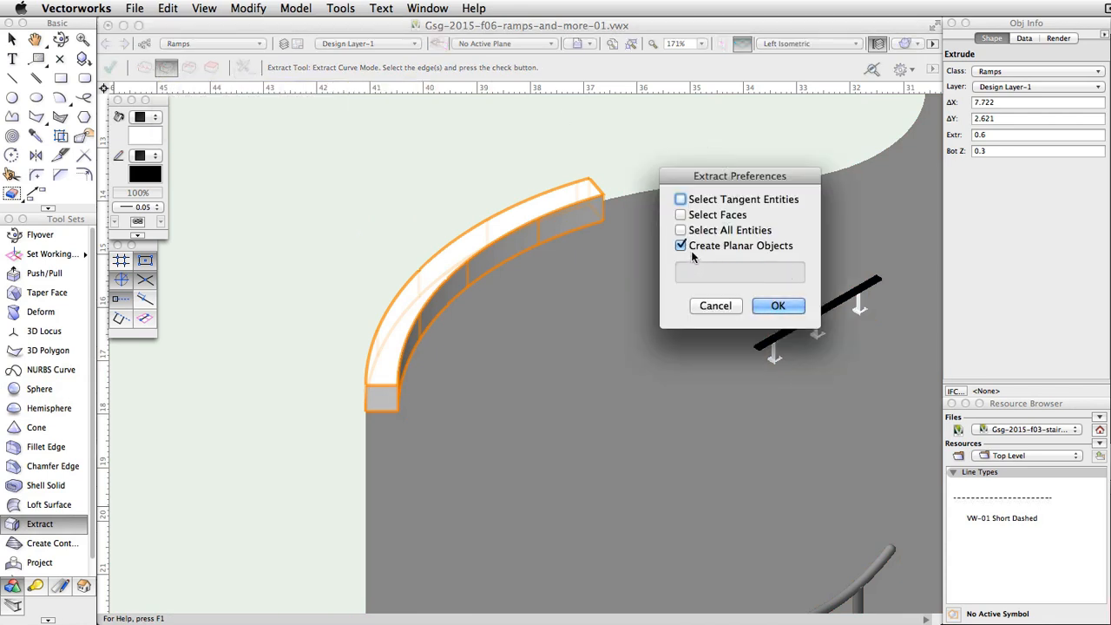
pyautogui.click(777, 308)
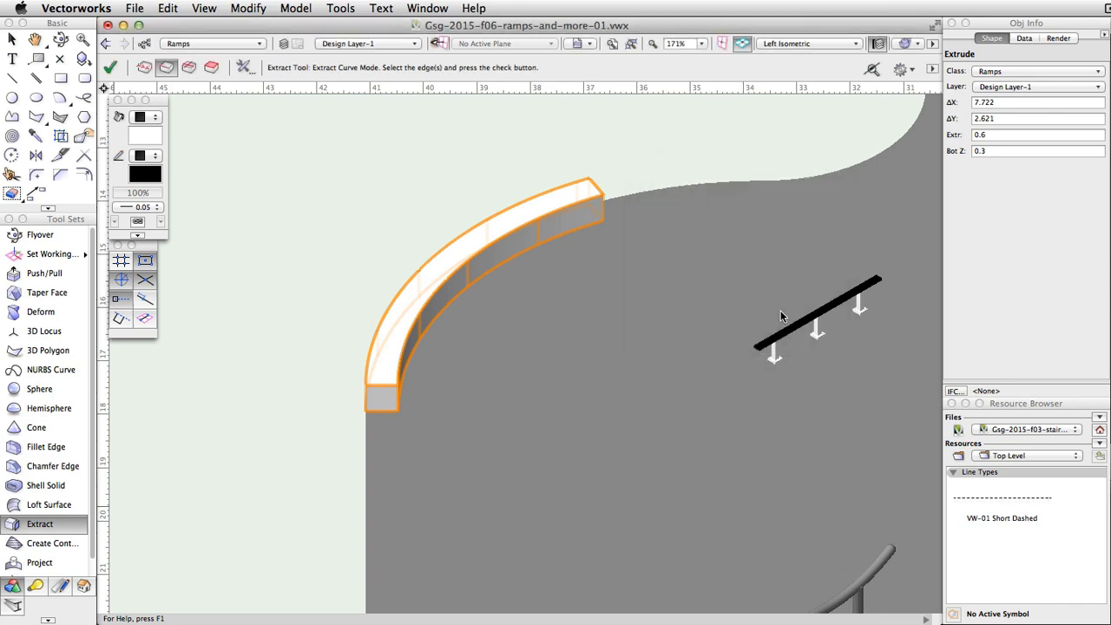
pyautogui.click(394, 307)
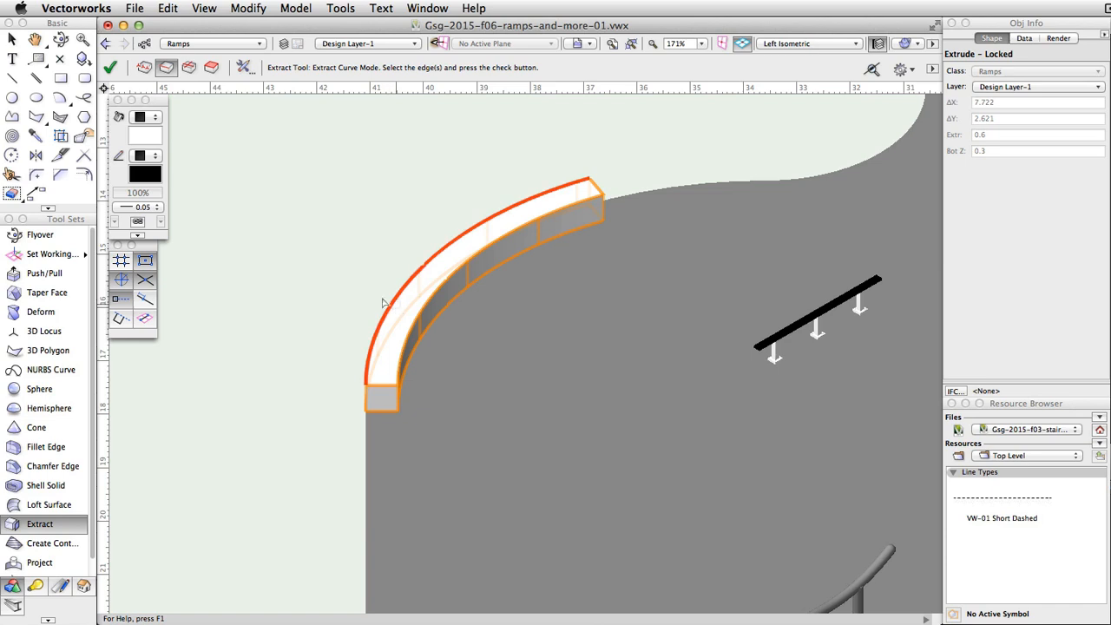
pyautogui.click(110, 68)
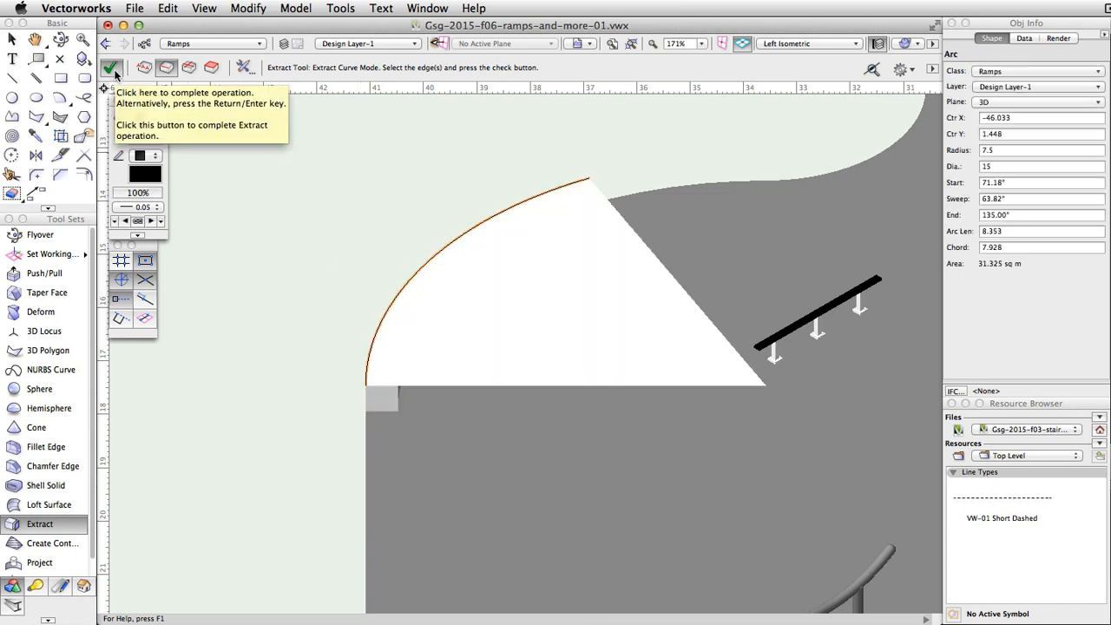
# Offset the extracted arc inward by 0.75 to form the closed outline of the ledge cap
pyautogui.click(85, 174)
pyautogui.doubleClick(289, 67)
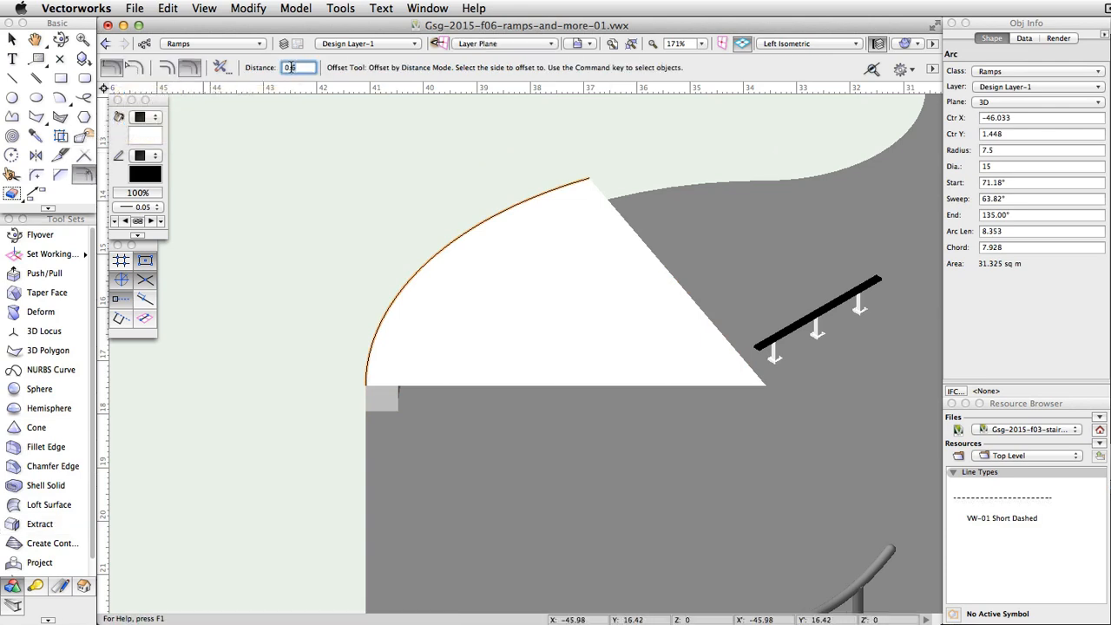
pyautogui.press('Return')
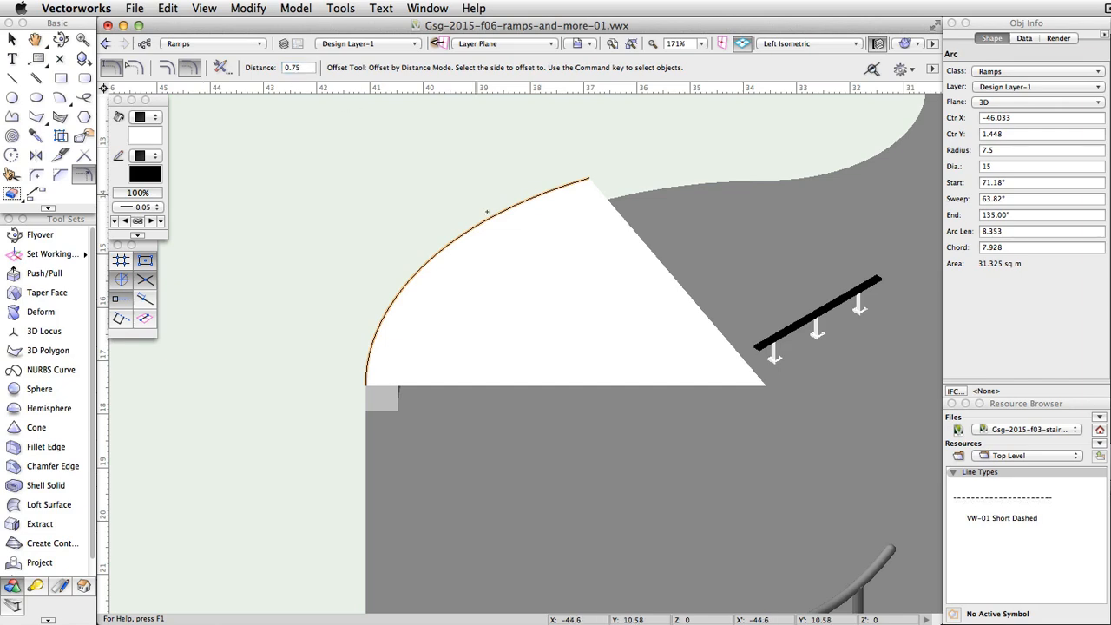
pyautogui.click(521, 274)
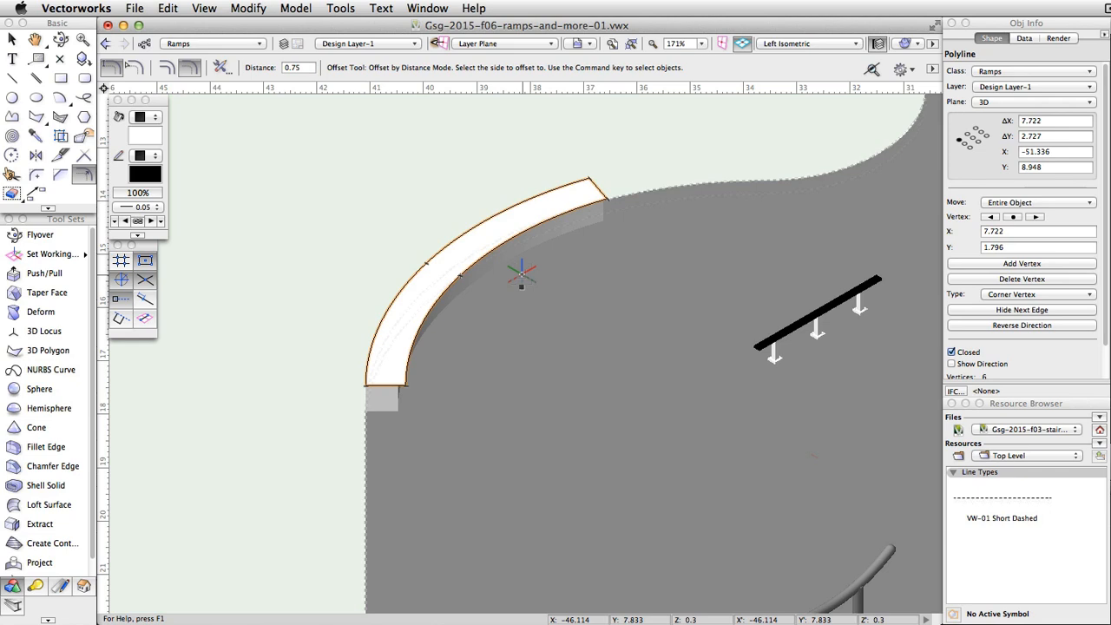
# Extrude the cap outline upward by 0.3 with Push/Pull
pyautogui.click(15, 274)
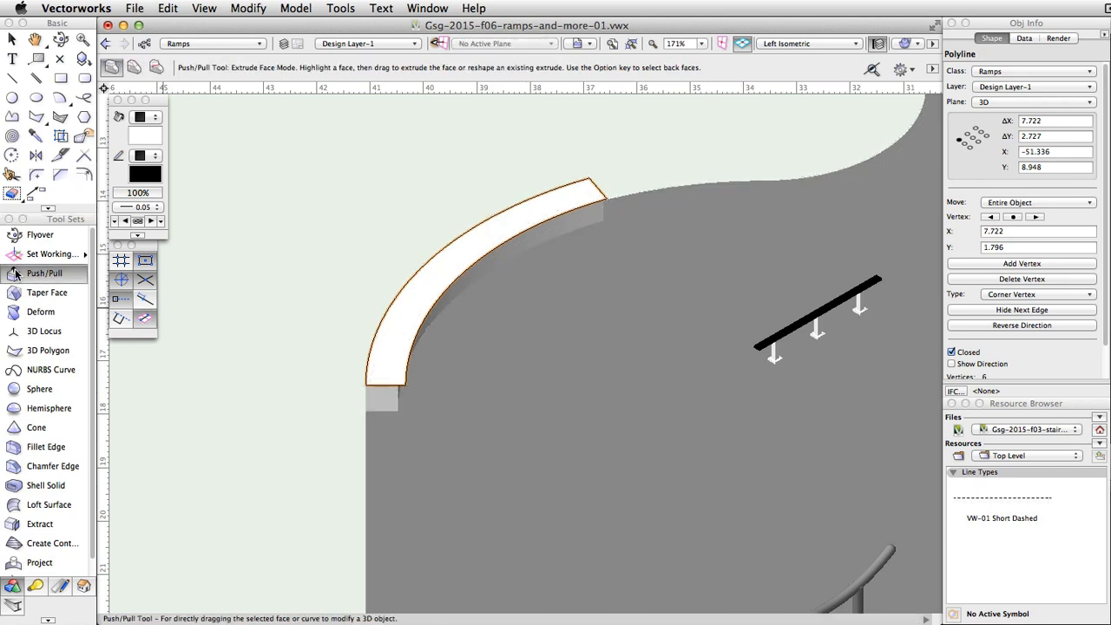
pyautogui.click(415, 277)
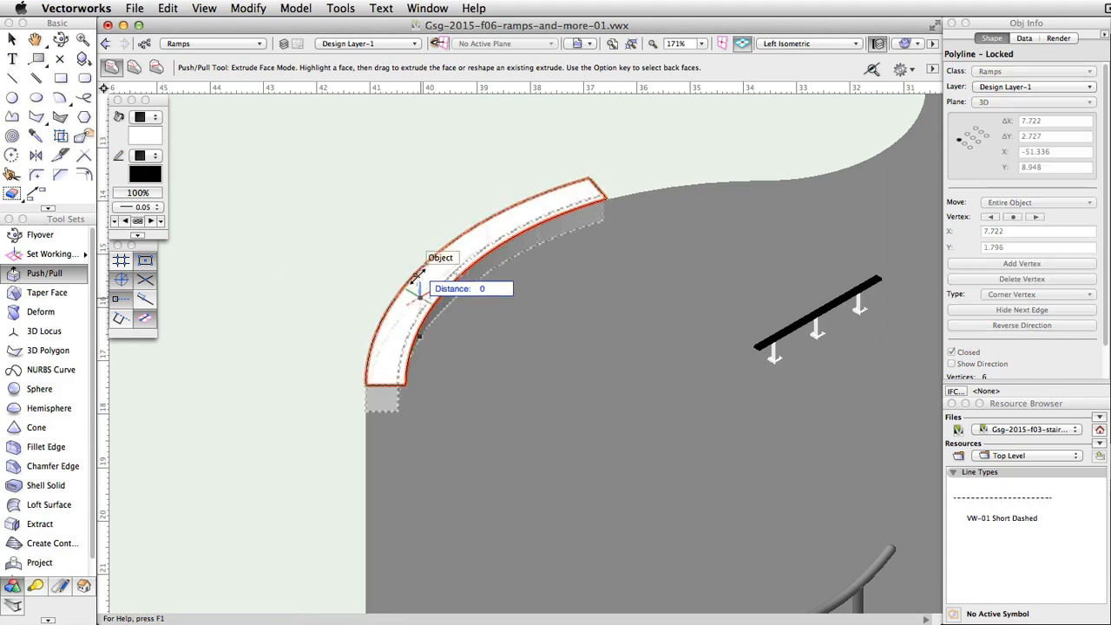
pyautogui.press('Tab')
pyautogui.write('0.3')
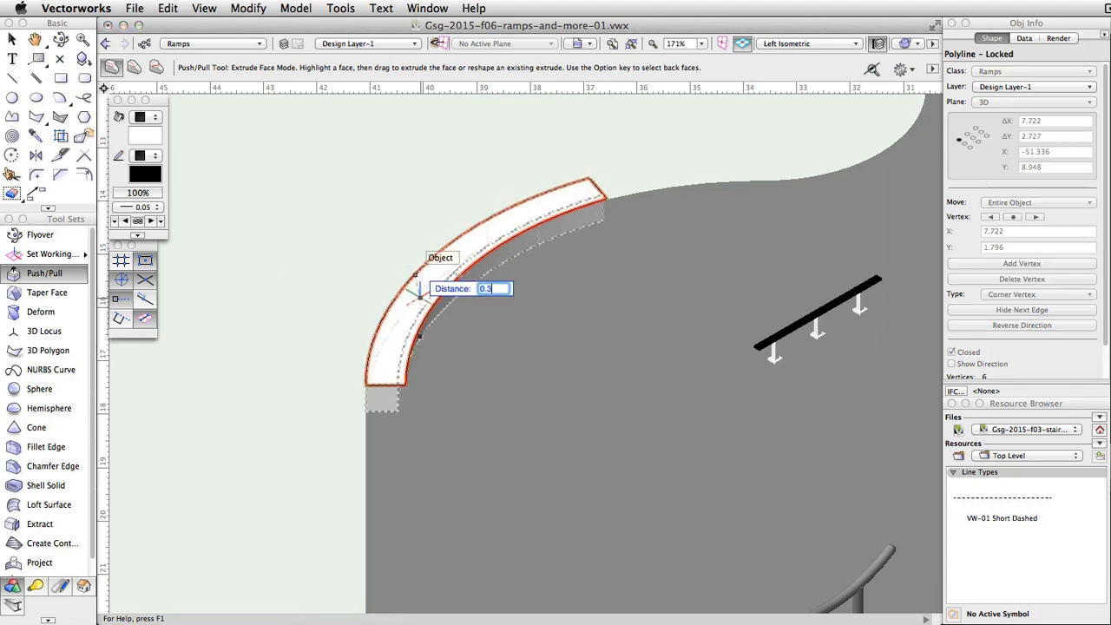
pyautogui.press('Return')
# Fill the curved ledge base with teal and its cap with dark grey
pyautogui.press('x')
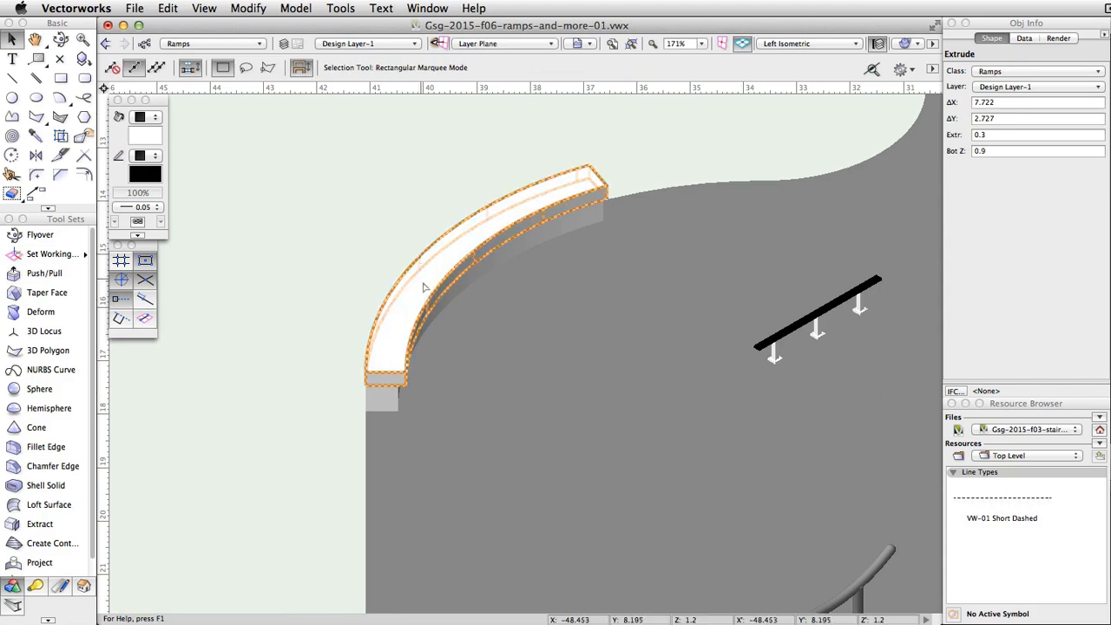
pyautogui.click(382, 399)
pyautogui.click(152, 133)
pyautogui.click(184, 221)
pyautogui.click(399, 325)
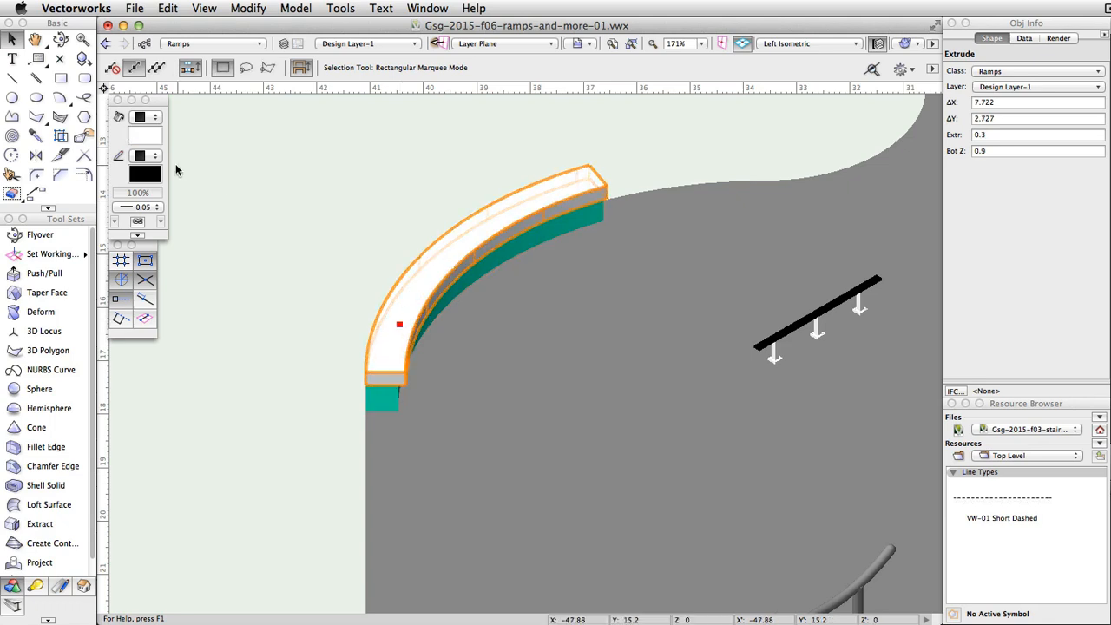
pyautogui.click(151, 137)
pyautogui.click(211, 221)
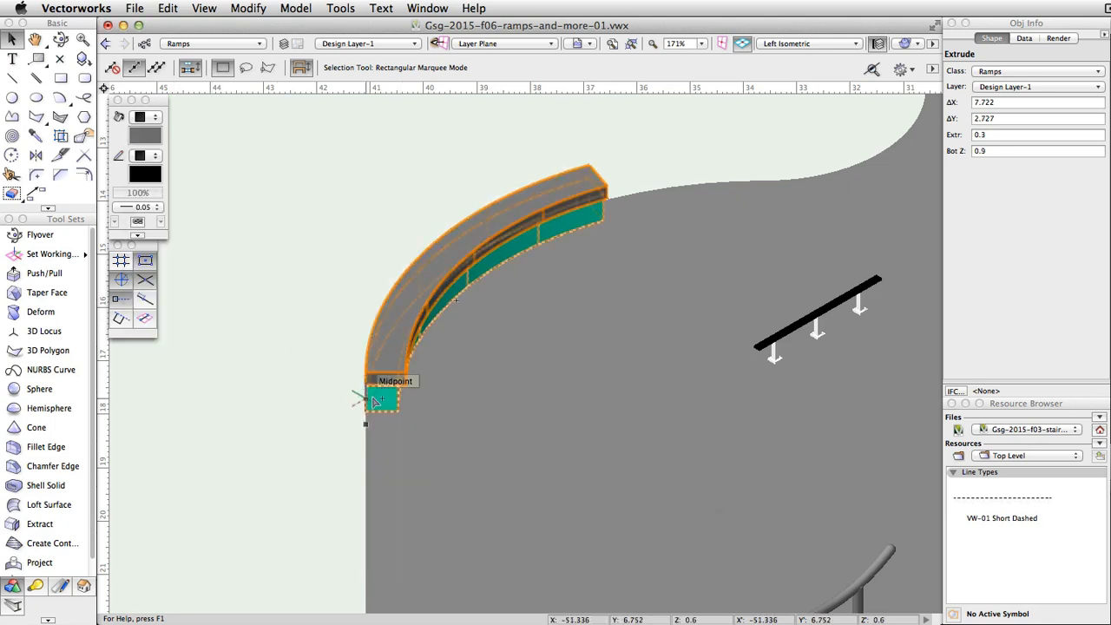
# Add the teal base to the selected cap and group the two extrusions
pyautogui.keyDown('shift'); pyautogui.click(382, 398); pyautogui.keyUp('shift')
pyautogui.click(248, 7)
pyautogui.click(294, 379)
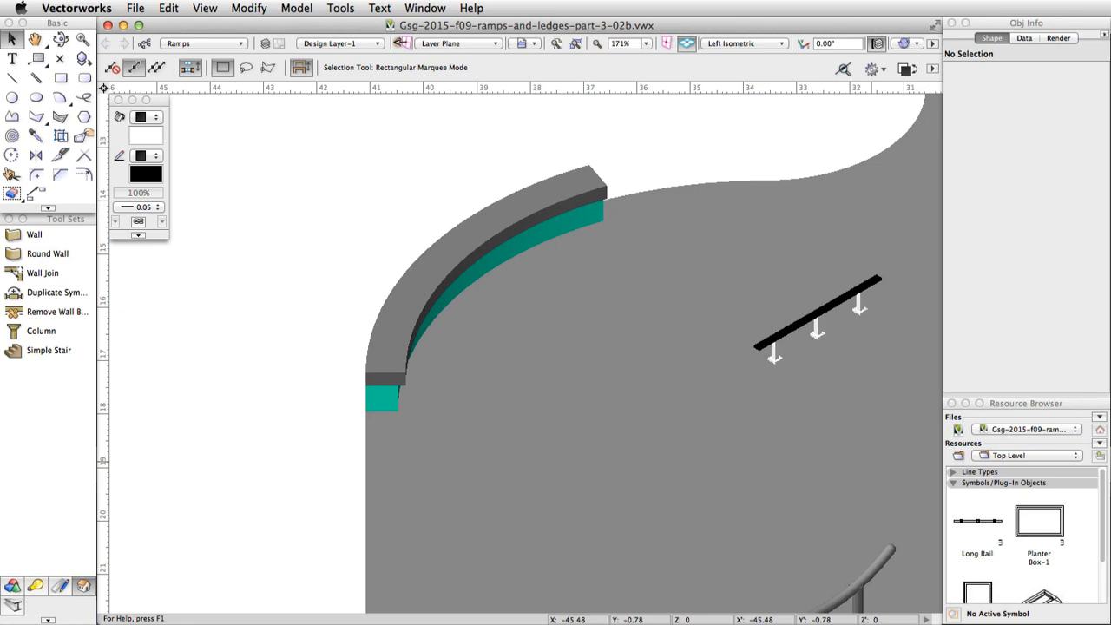
# Draw a line about 9.36 m long from the arc's endpoint across the slab's other rounded corner, using the Automatic plane
pyautogui.click(710, 45)
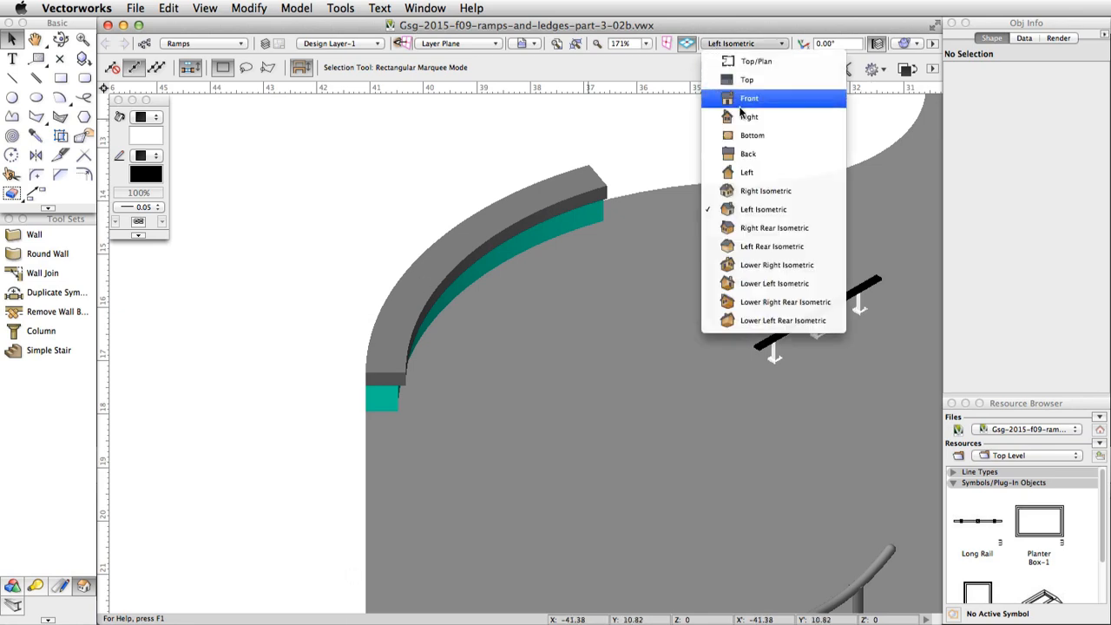
pyautogui.click(784, 191)
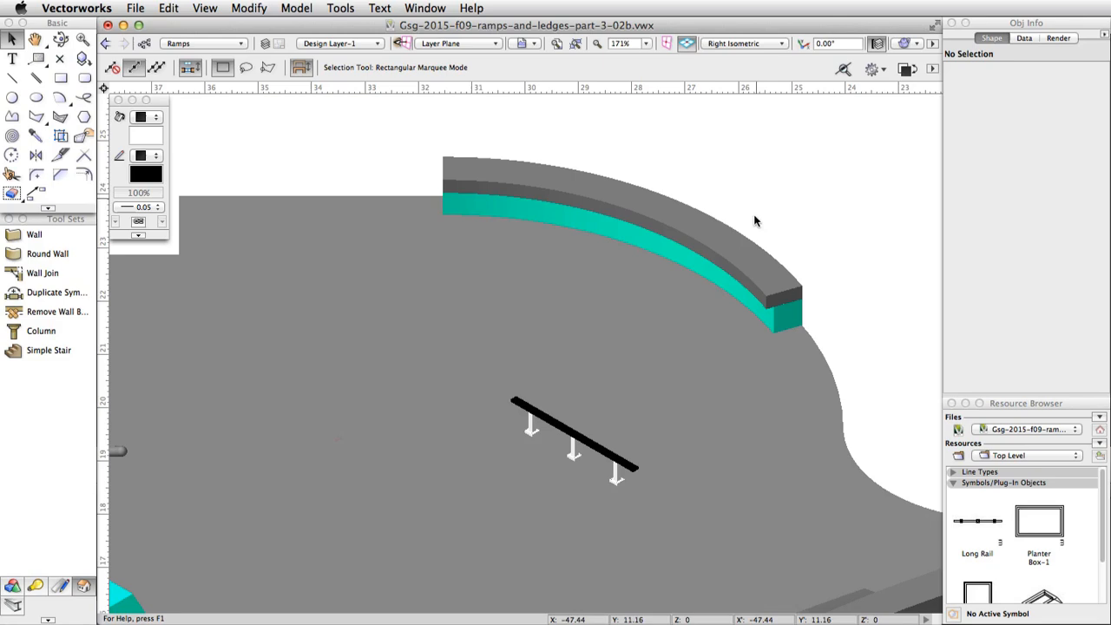
pyautogui.scroll(-5, 831, 290)
pyautogui.scroll(5, 166, 286)
pyautogui.moveTo(231, 214); pyautogui.dragTo(317, 258, button='middle')
pyautogui.click(12, 78)
pyautogui.click(440, 45)
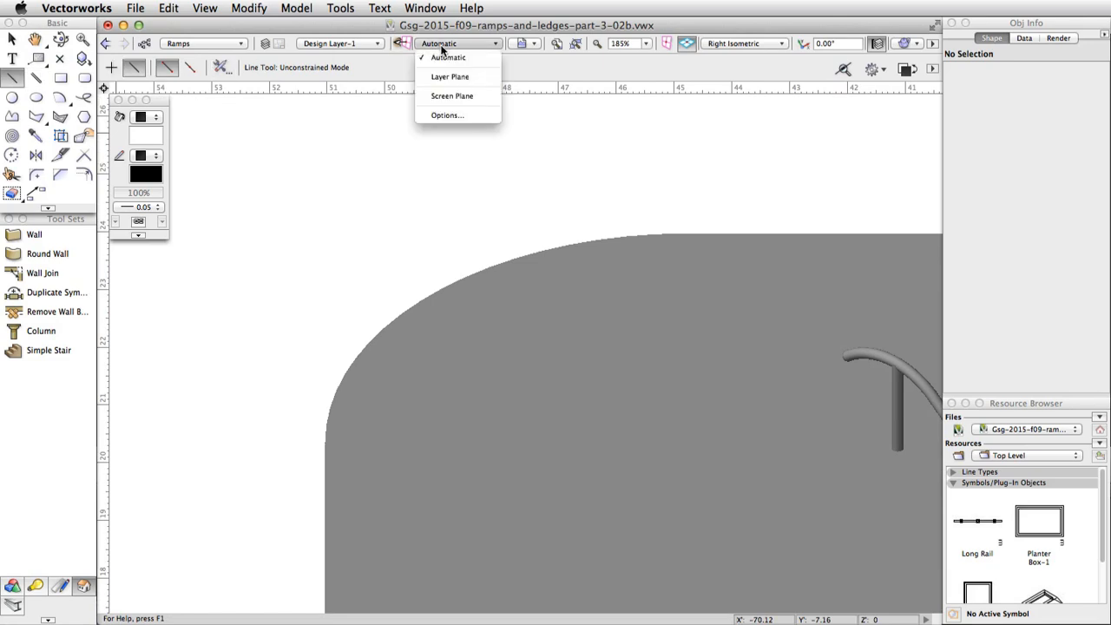
pyautogui.click(442, 61)
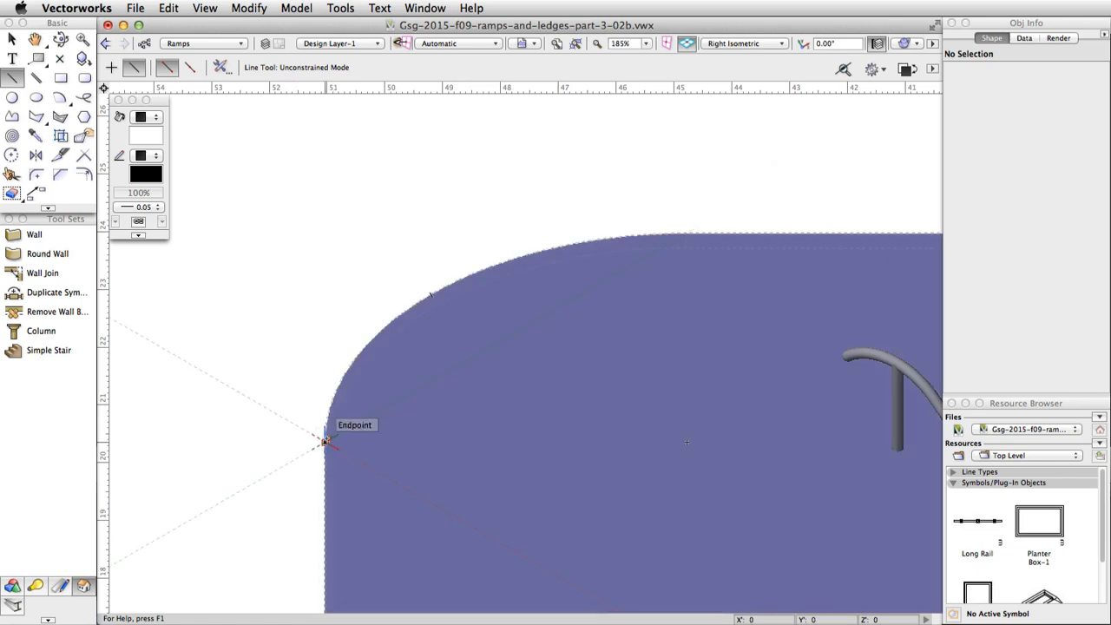
pyautogui.click(326, 442)
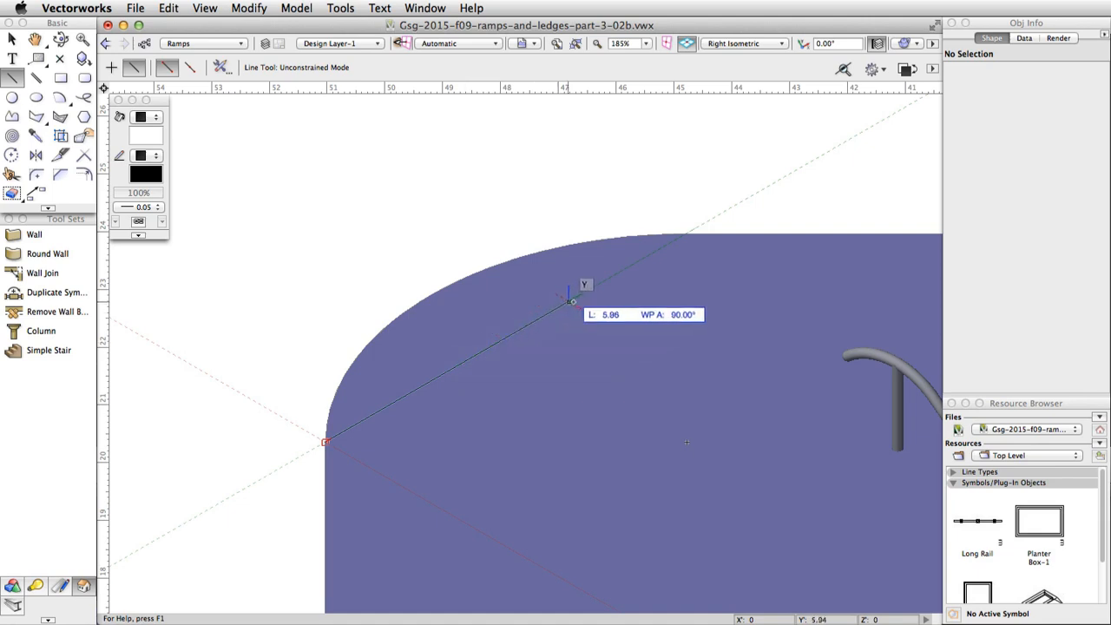
pyautogui.click(707, 221)
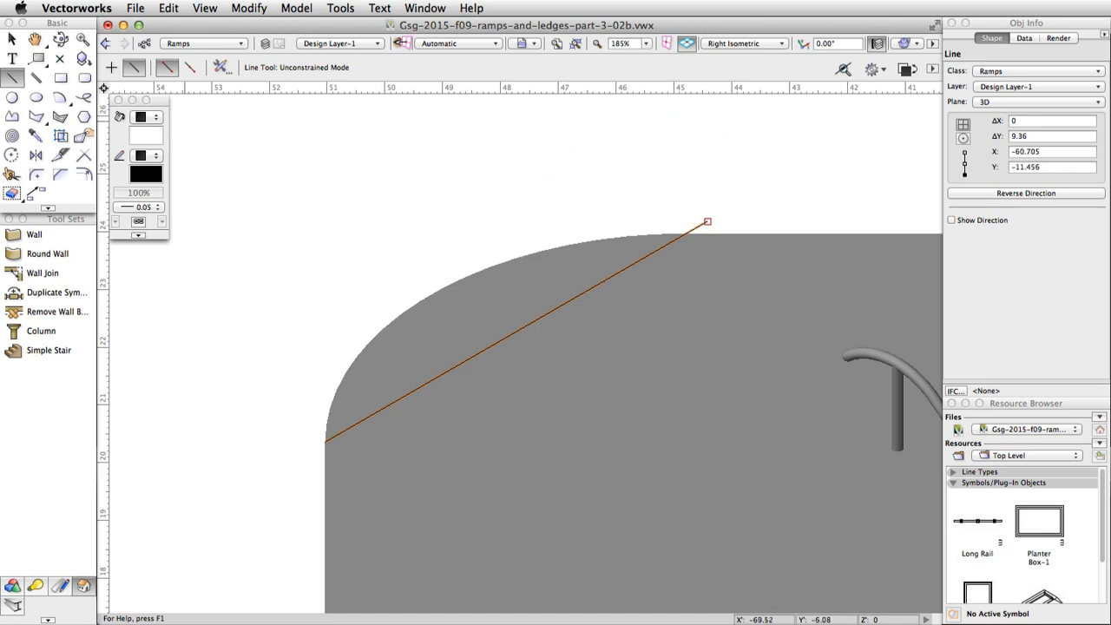
# Create a closed outline between the line and the rounded edge with the 2D Polygon tool's Inner Boundary mode, and delete the line
pyautogui.click(37, 116)
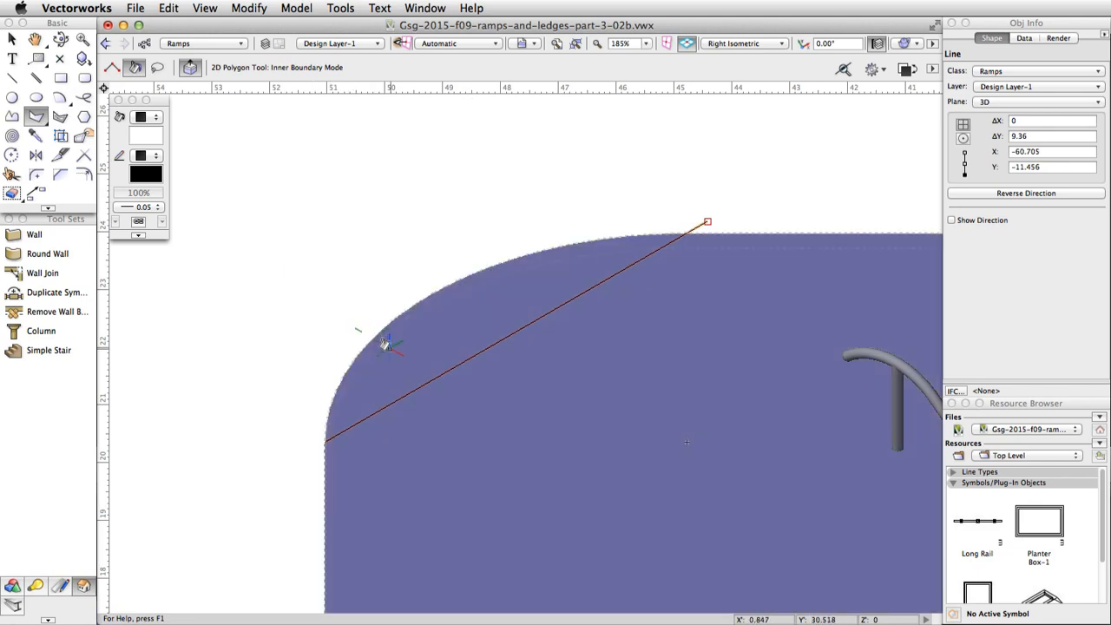
pyautogui.click(390, 351)
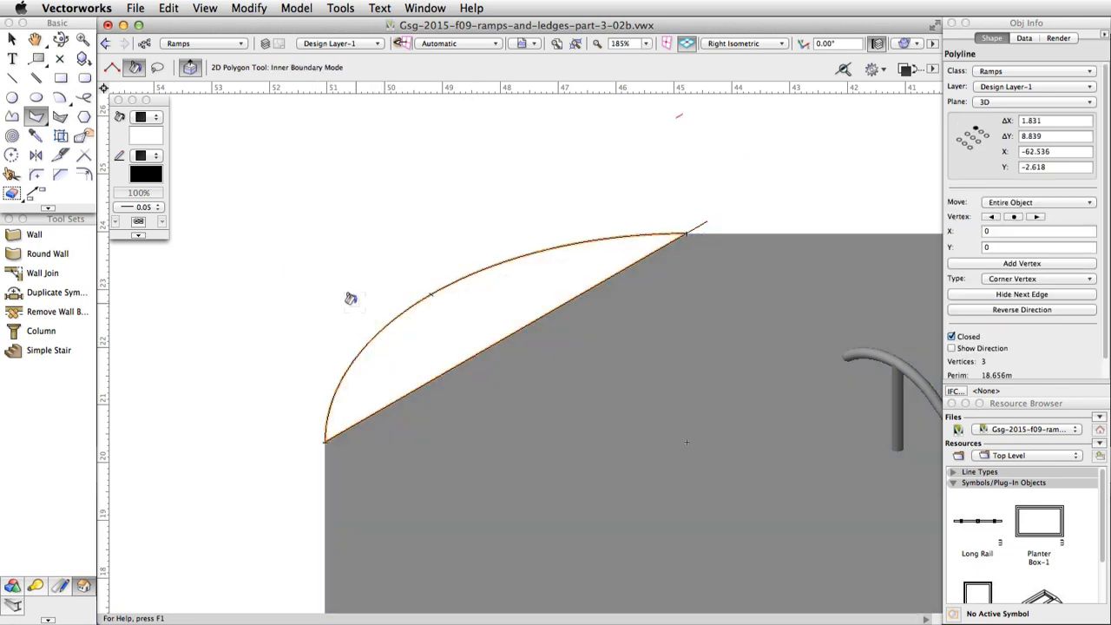
pyautogui.press('x')
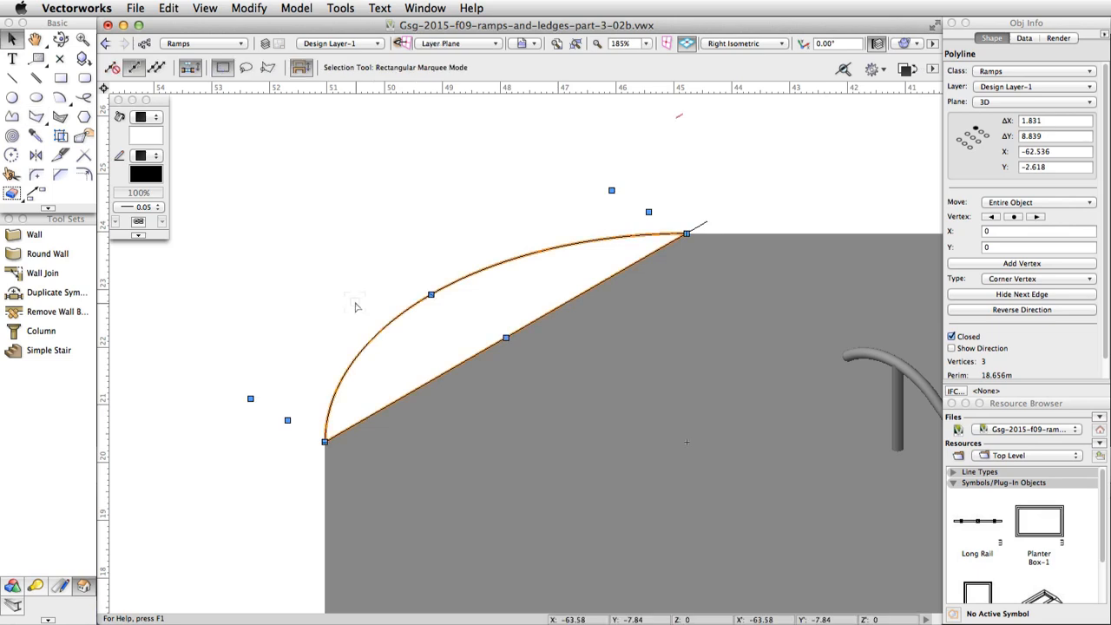
pyautogui.click(702, 223)
pyautogui.click(703, 223)
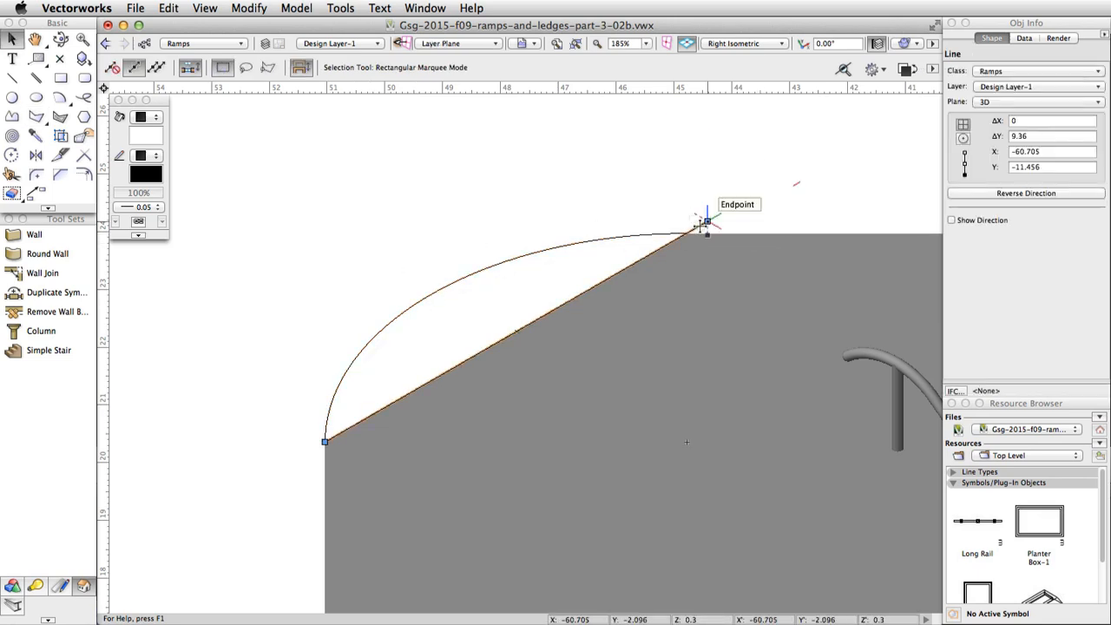
pyautogui.press('Delete')
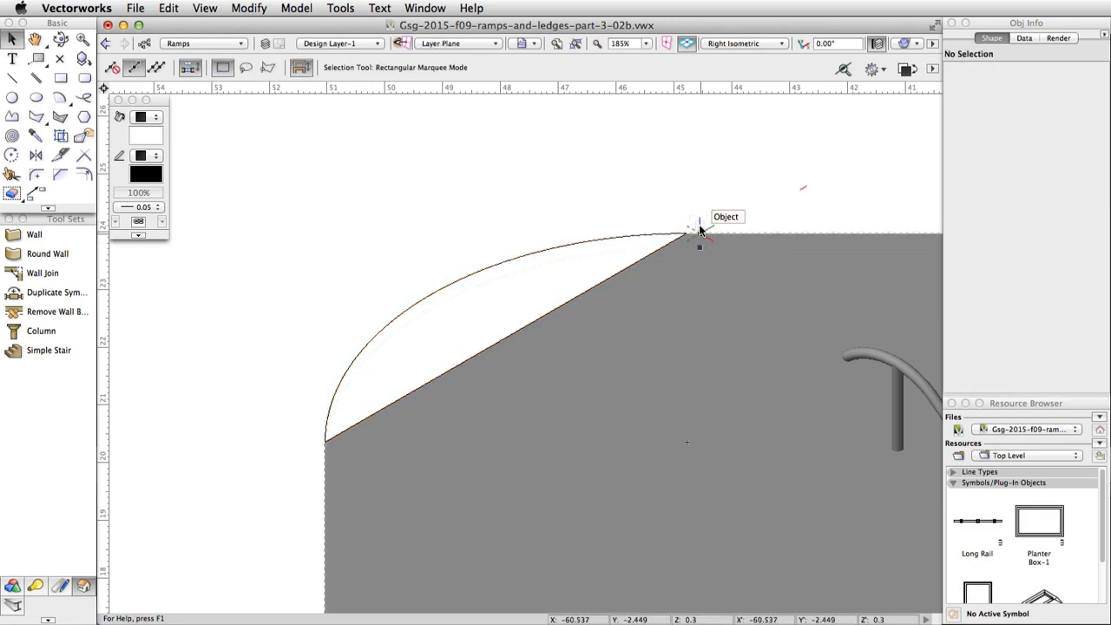
# Extrude the corner outline upward by 1.5 with Push/Pull in Extrude Face mode
pyautogui.click(12, 585)
pyautogui.click(47, 274)
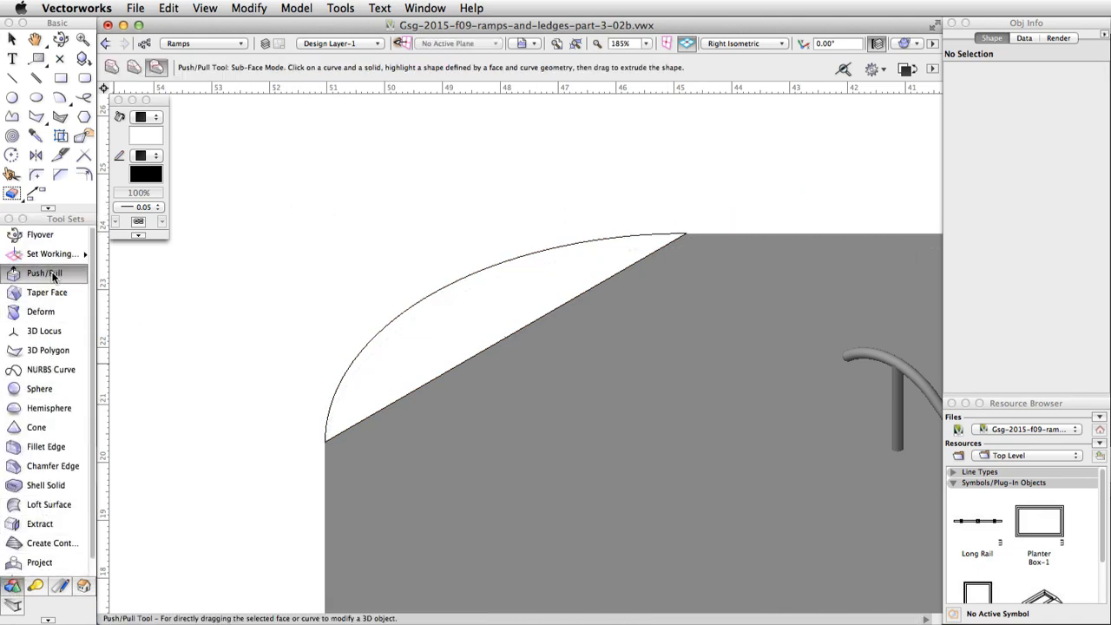
pyautogui.click(111, 66)
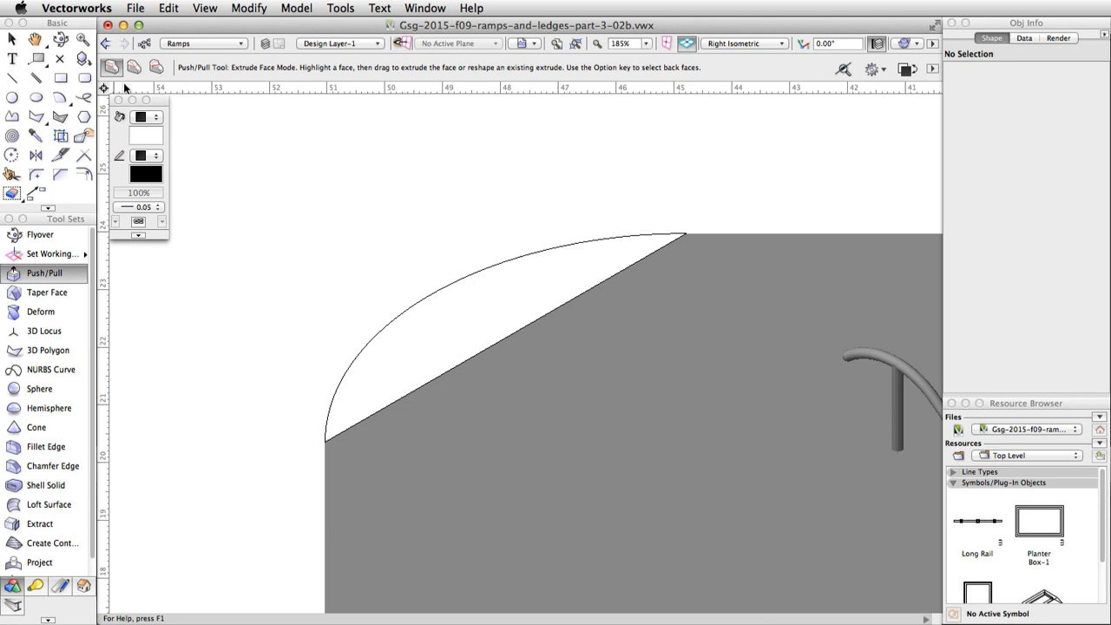
pyautogui.click(415, 321)
pyautogui.write('1.5')
pyautogui.press('Return')
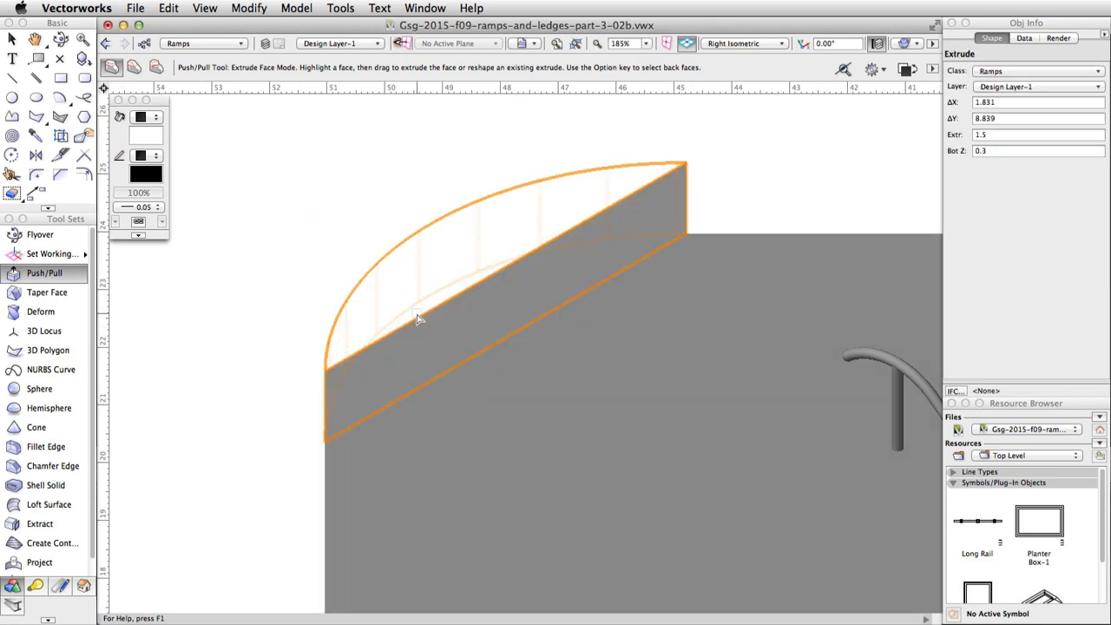
# Taper the corner extrusion to ratio 0 from its straight bottom edge's midpoint with Deform's Taper Solid mode, and fill it teal
pyautogui.click(52, 312)
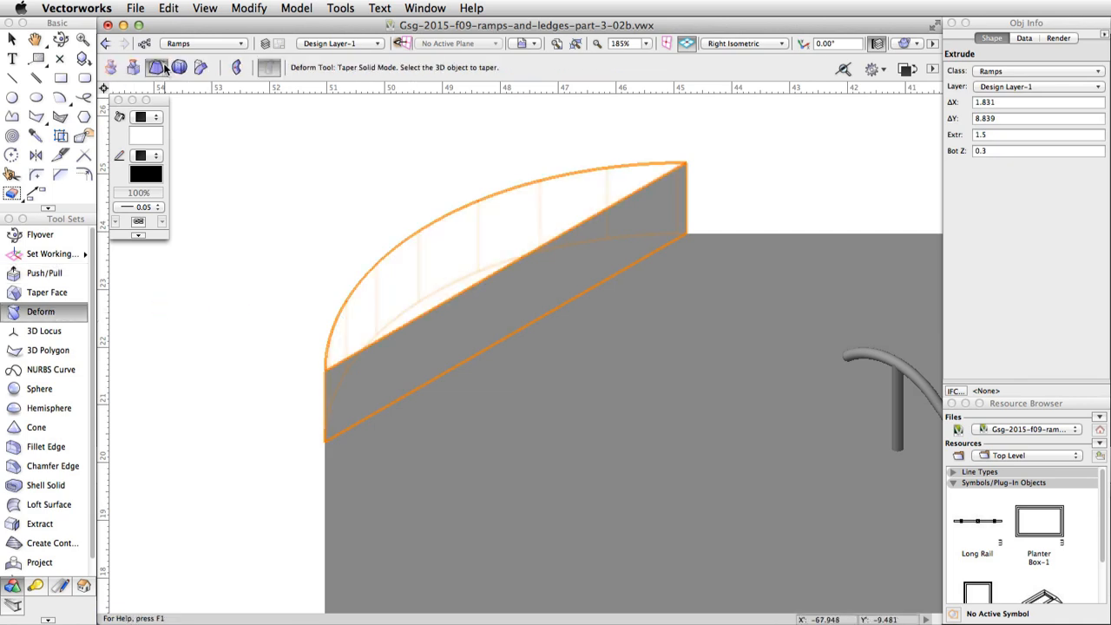
pyautogui.click(445, 250)
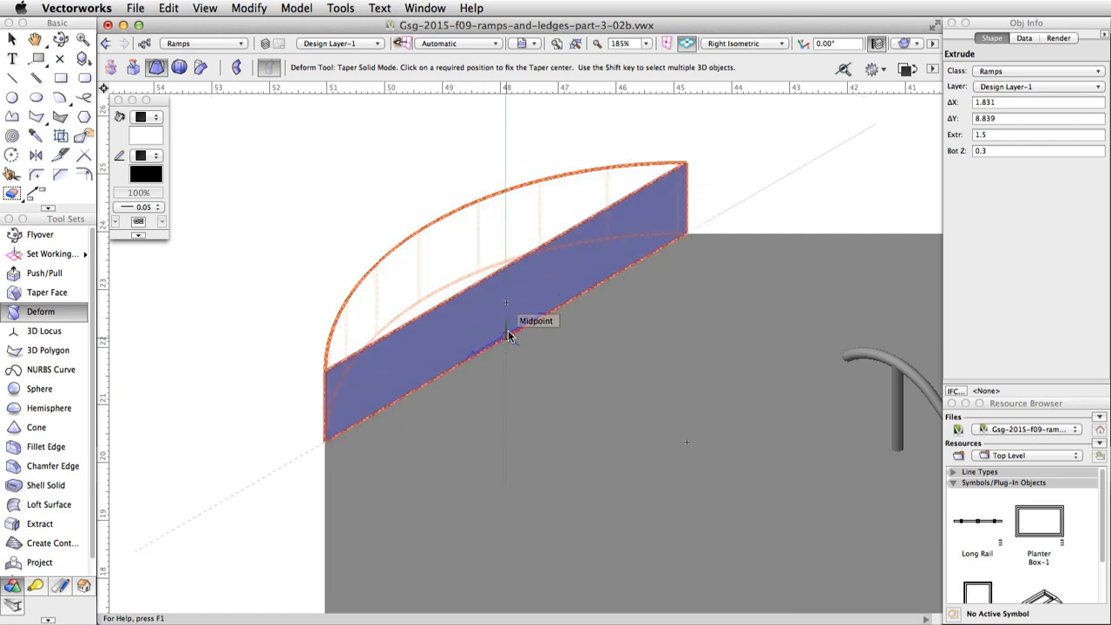
pyautogui.click(509, 337)
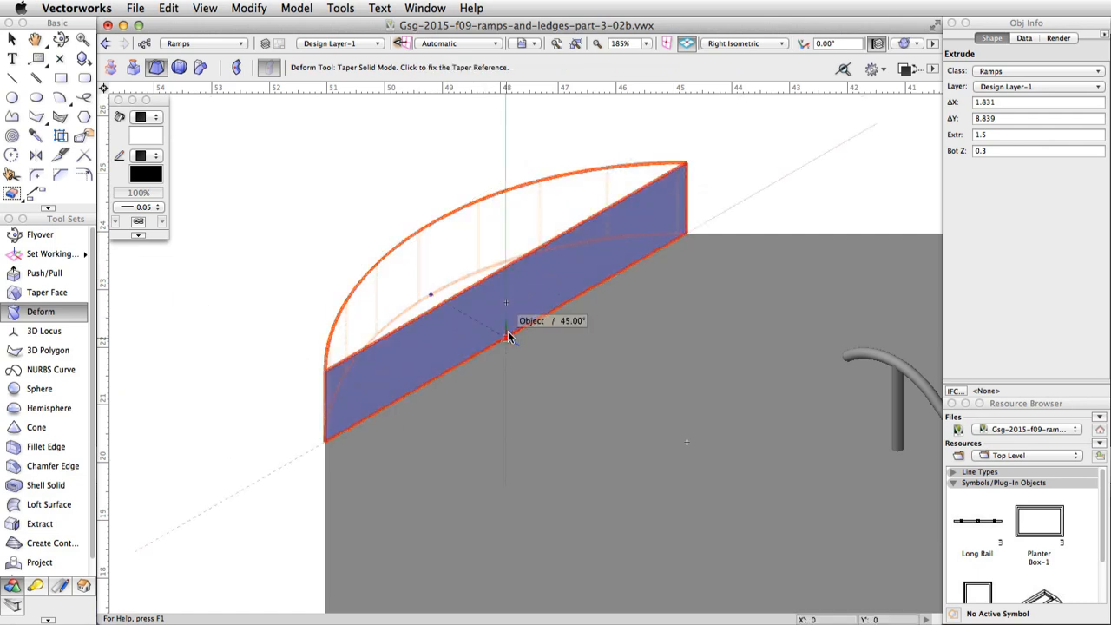
pyautogui.click(505, 274)
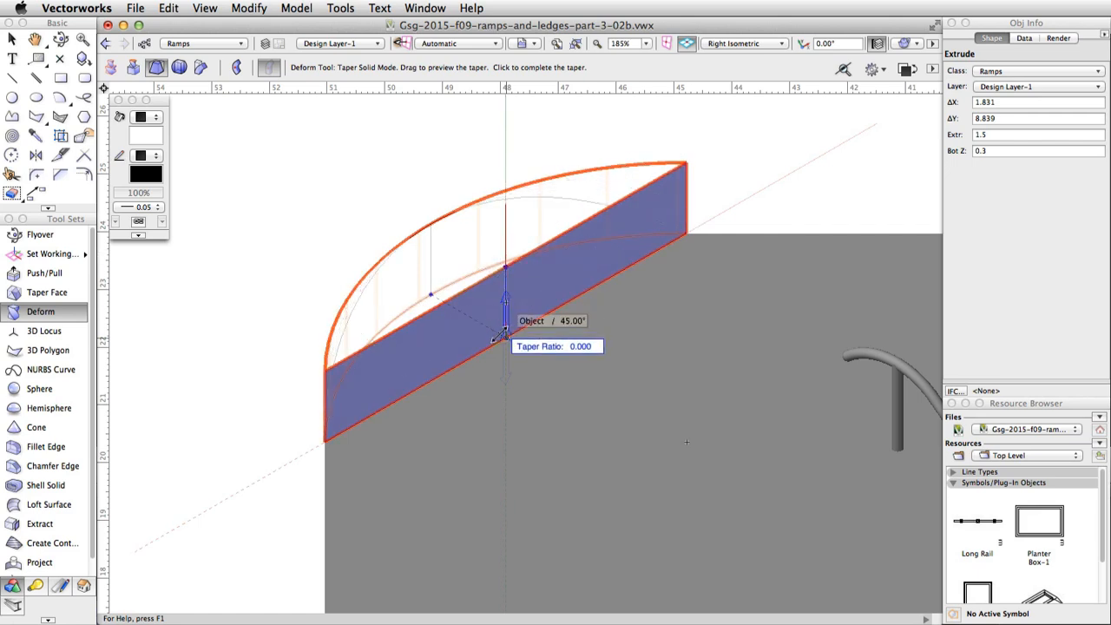
pyautogui.click(502, 337)
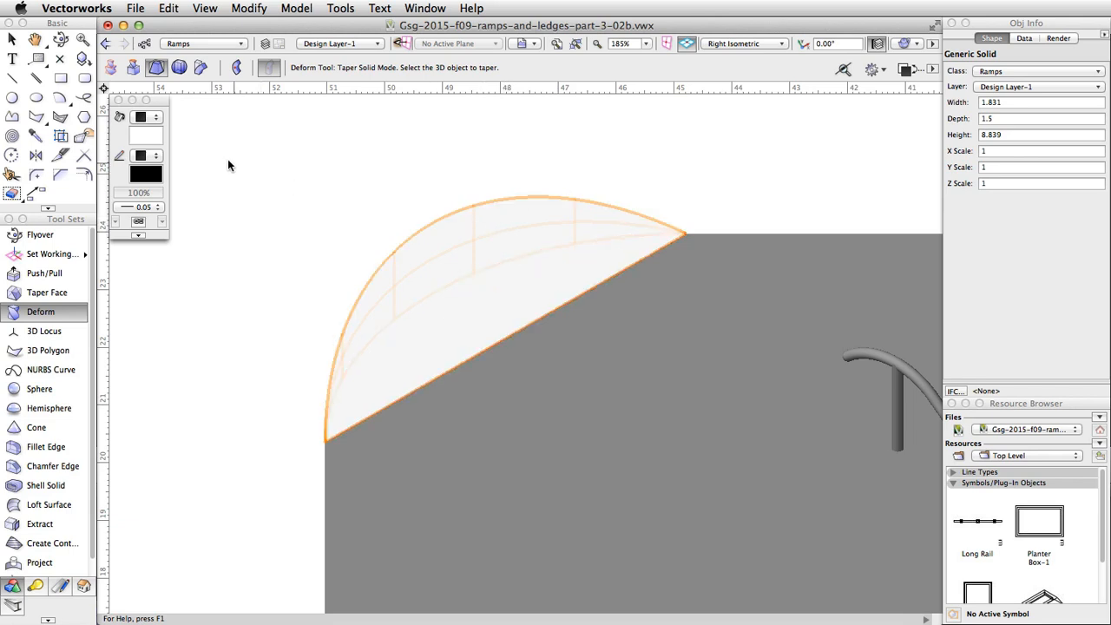
pyautogui.click(152, 133)
pyautogui.click(189, 220)
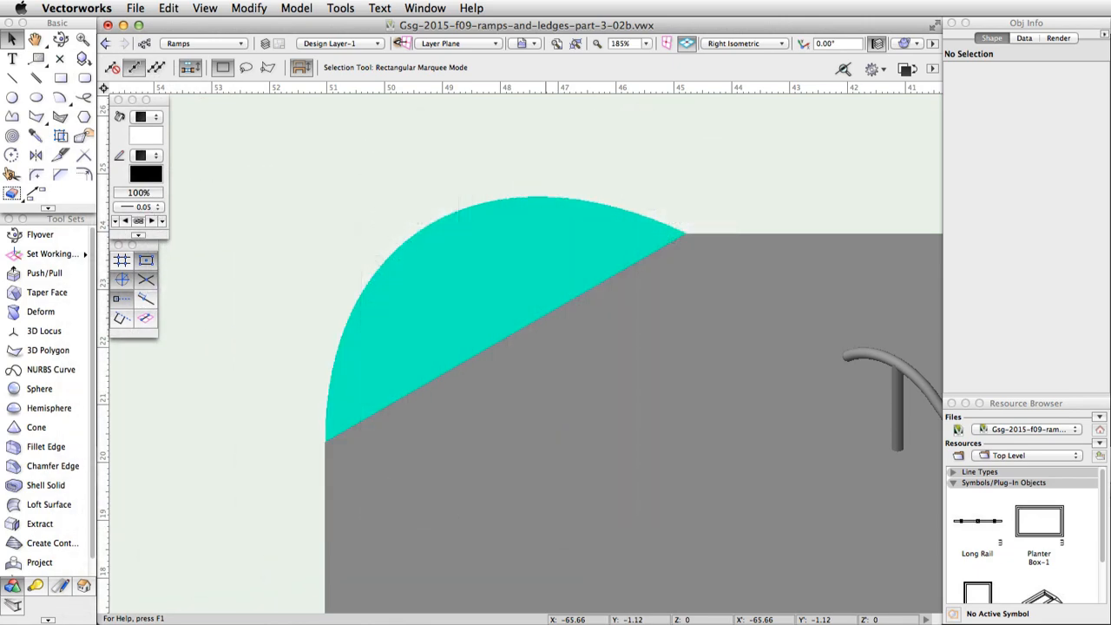
# Draw a 7.25 by 1.5 rectangle on the upper deck, starting on the edge along the white curb, in Left Isometric view
pyautogui.click(750, 44)
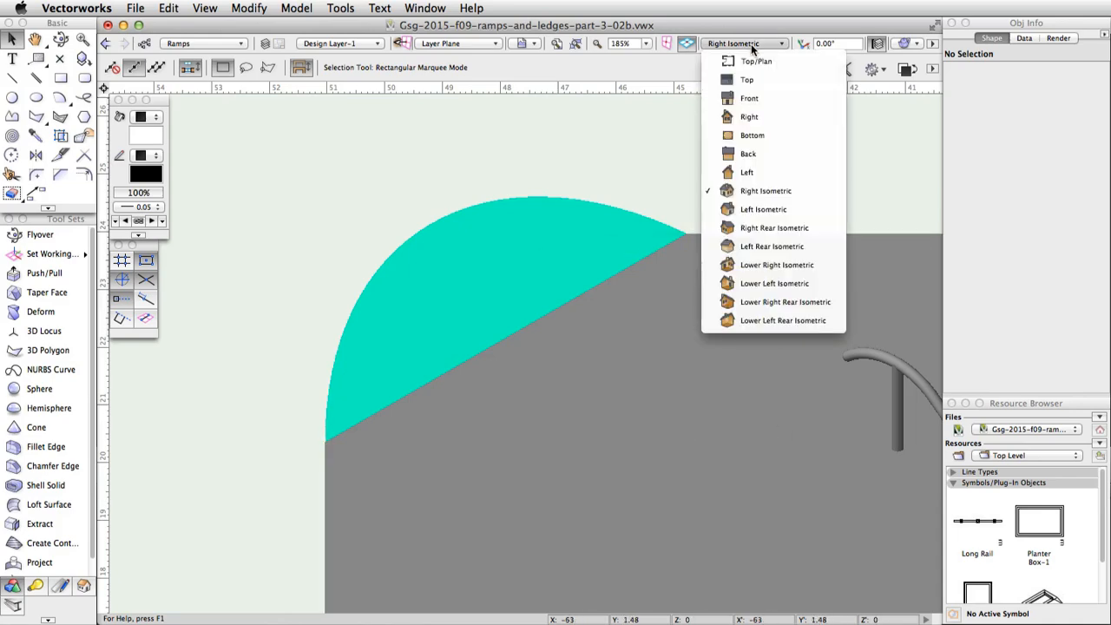
pyautogui.click(761, 210)
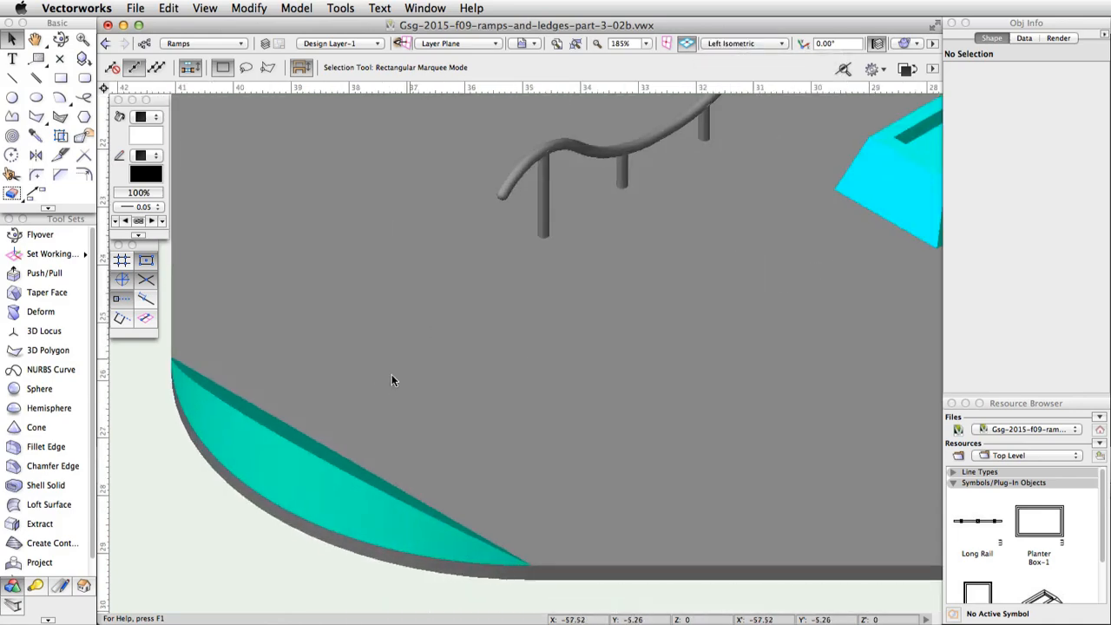
pyautogui.scroll(-2, 512, 312)
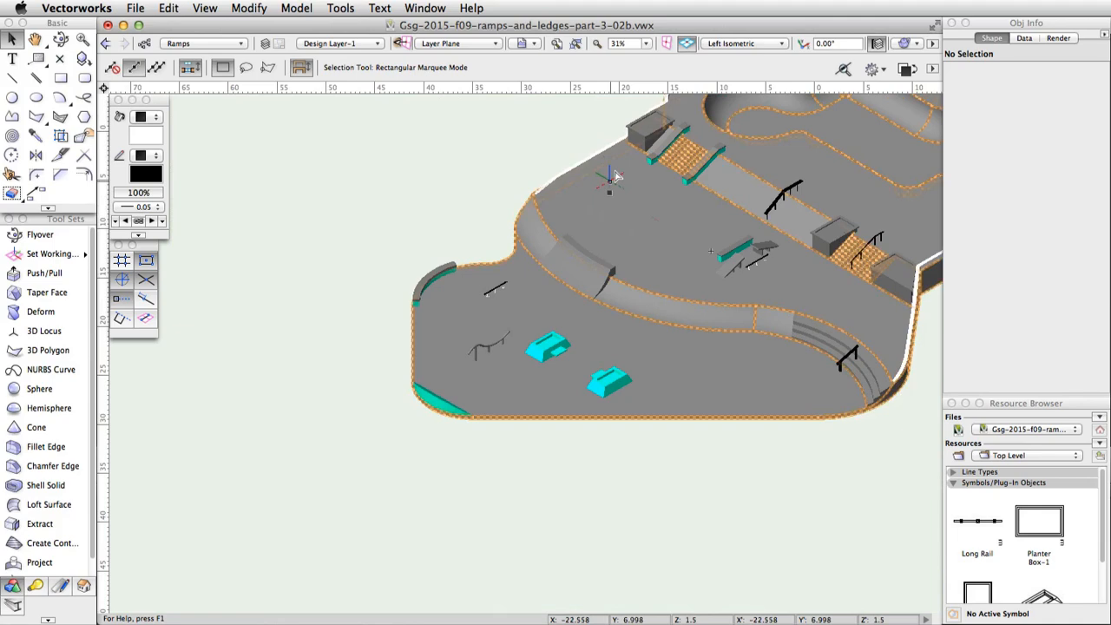
pyautogui.scroll(8, 607, 137)
pyautogui.scroll(5, 602, 130)
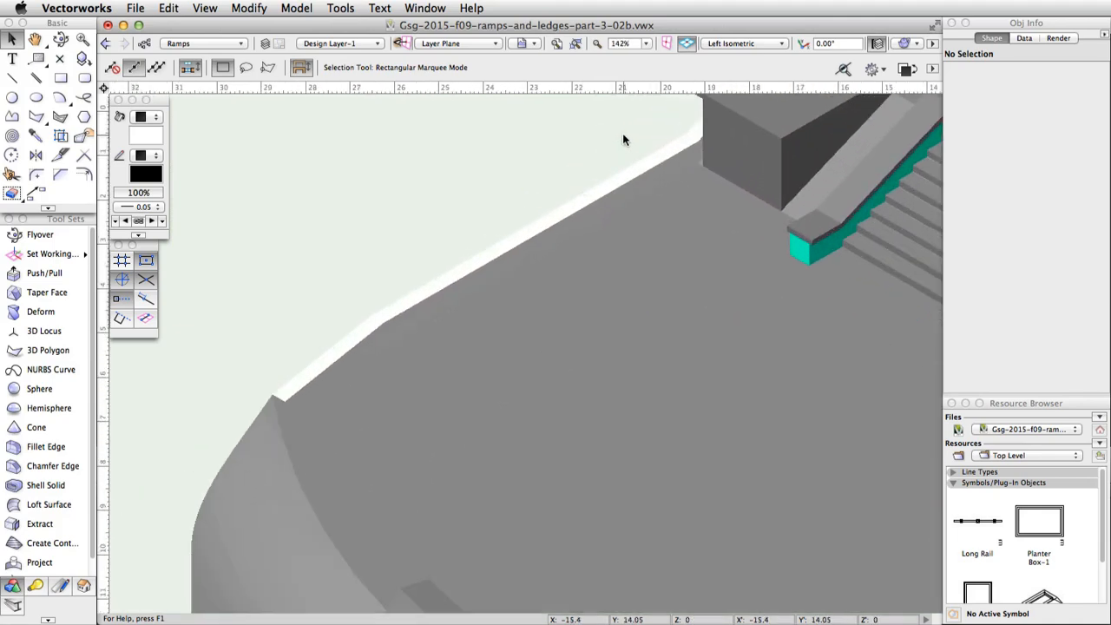
pyautogui.click(60, 77)
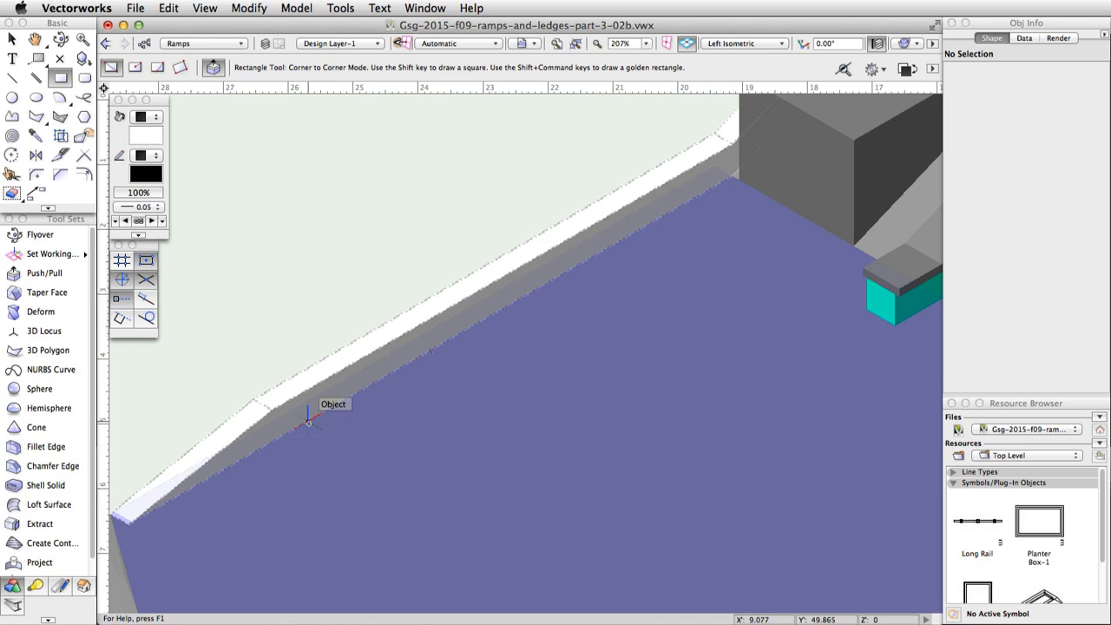
pyautogui.click(359, 395)
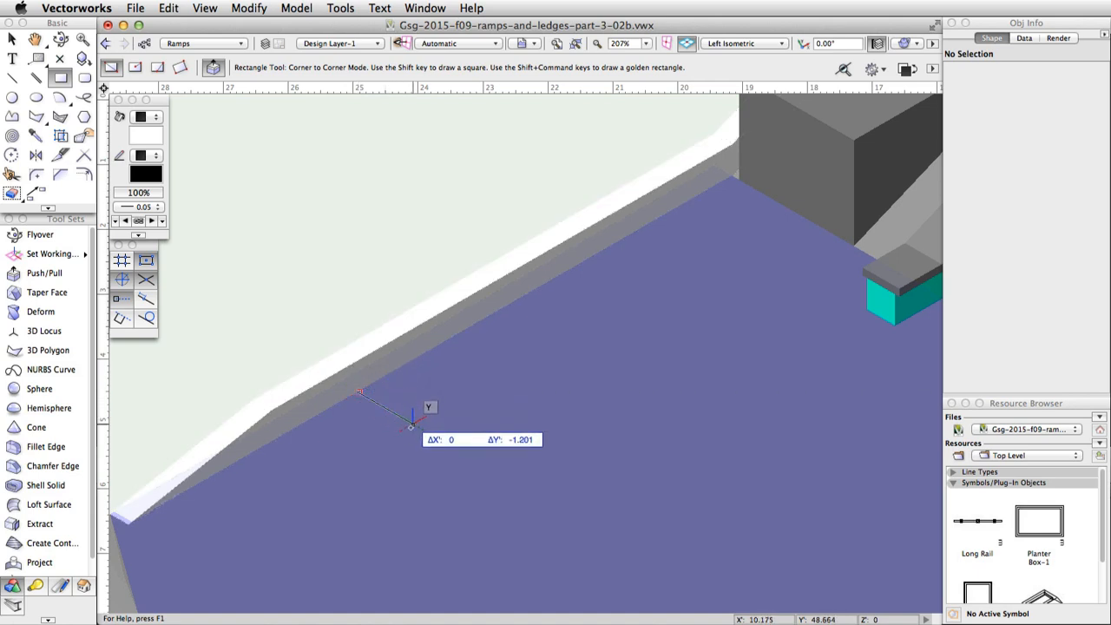
pyautogui.press('Tab')
pyautogui.press('Tab')
pyautogui.press('Tab')
pyautogui.hotkey('shift', 'Tab')
pyautogui.hotkey('shift', 'Tab')
pyautogui.write('7.25')
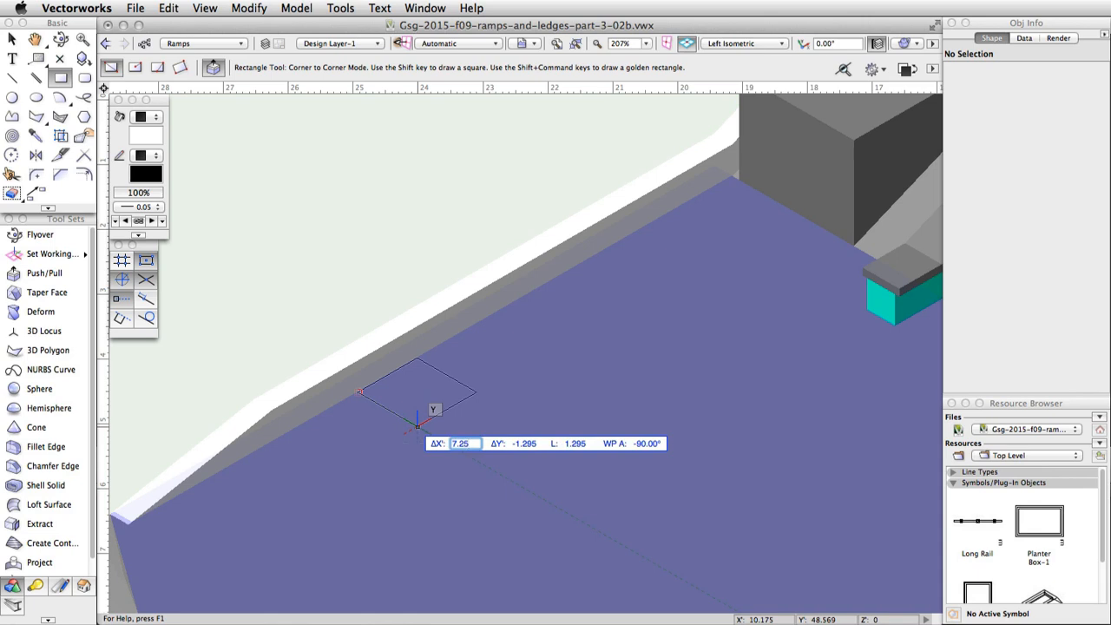
pyautogui.press('Tab')
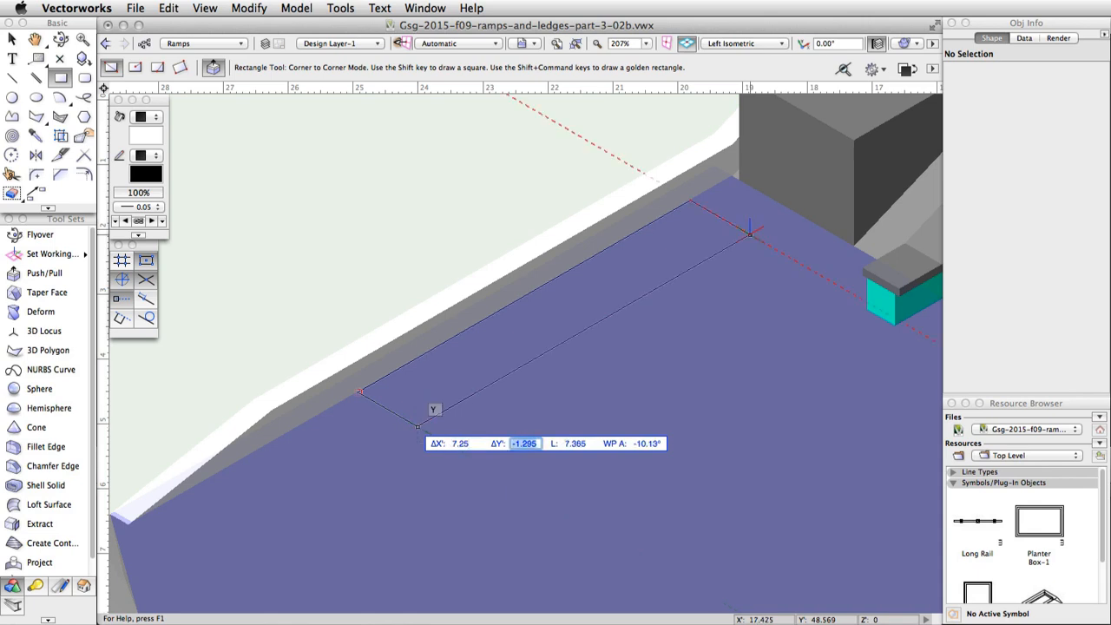
pyautogui.write('-1.5')
pyautogui.press('Tab')
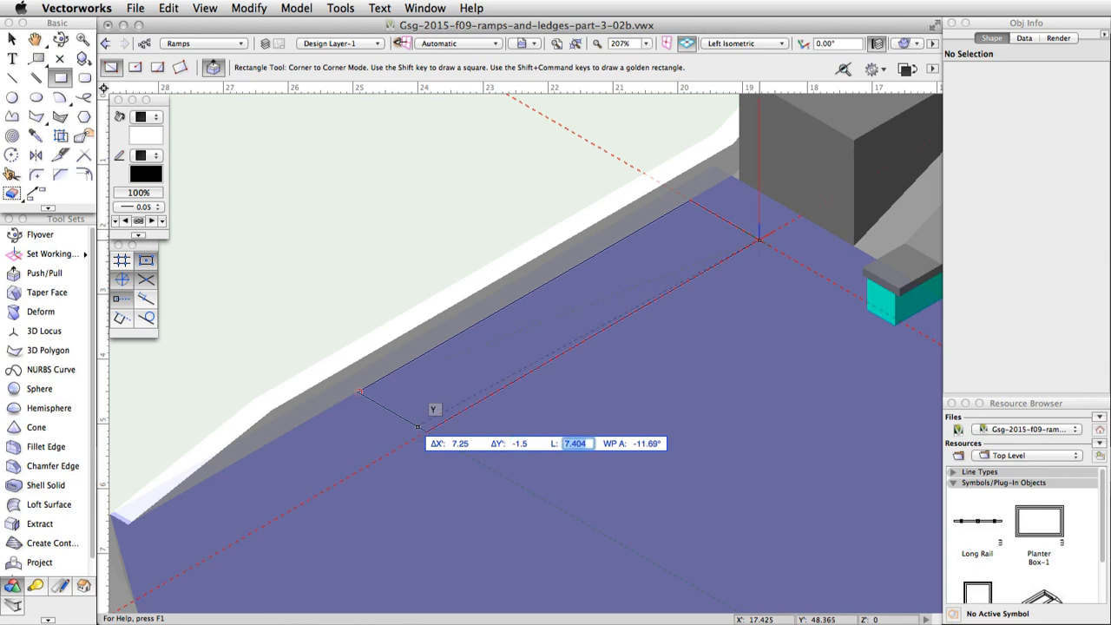
pyautogui.press('Return')
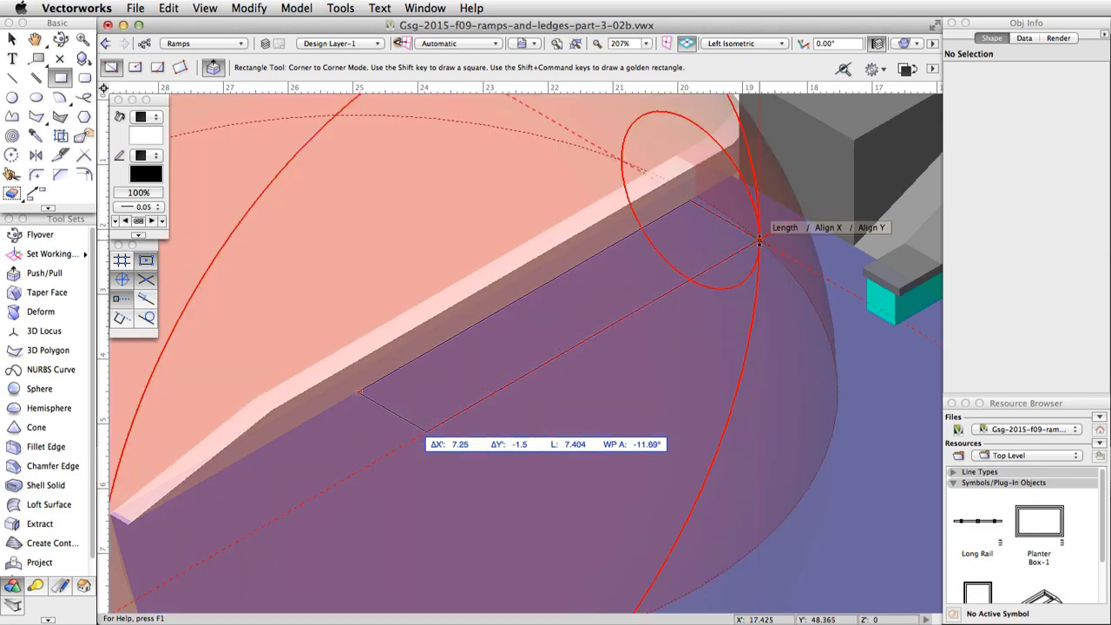
pyautogui.click(760, 241)
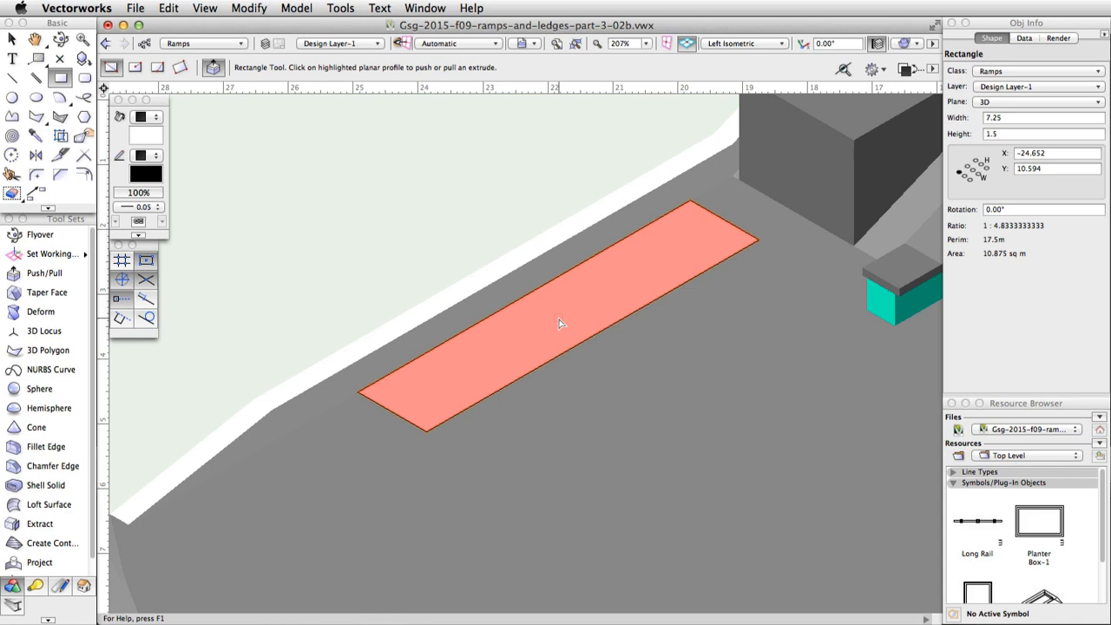
# Extrude the rectangle upward by 1.25
pyautogui.click(558, 323)
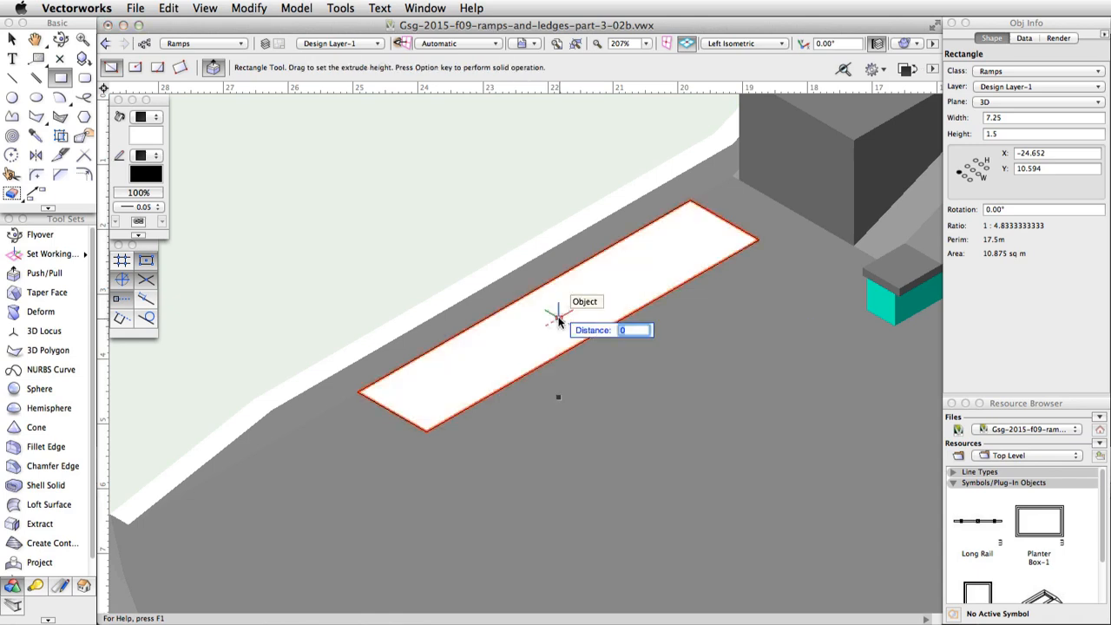
pyautogui.write('1.25')
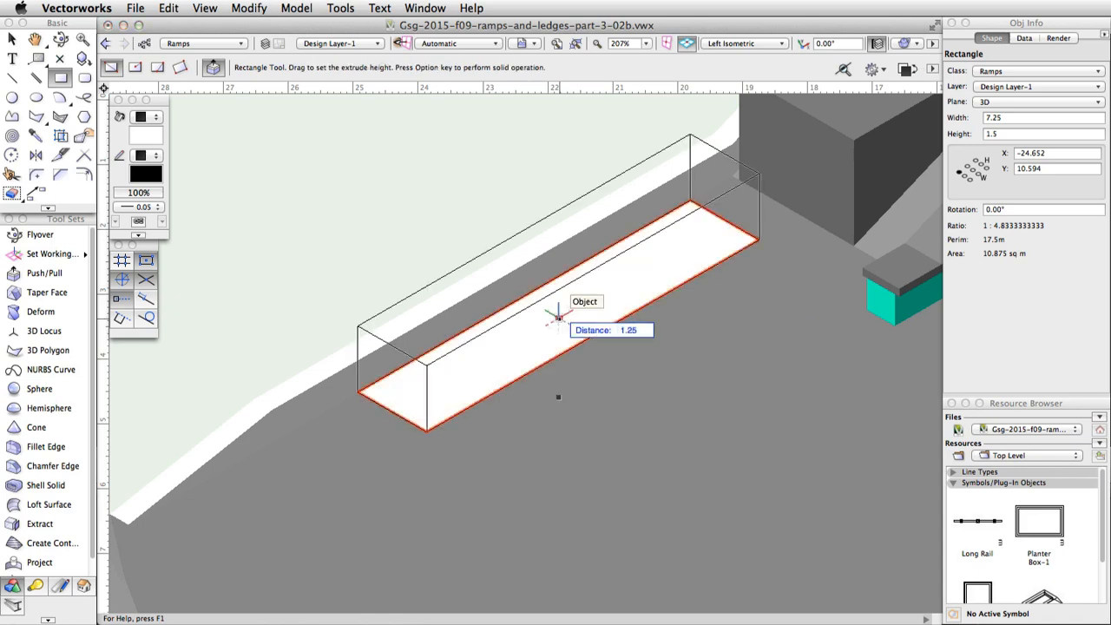
pyautogui.press('Return')
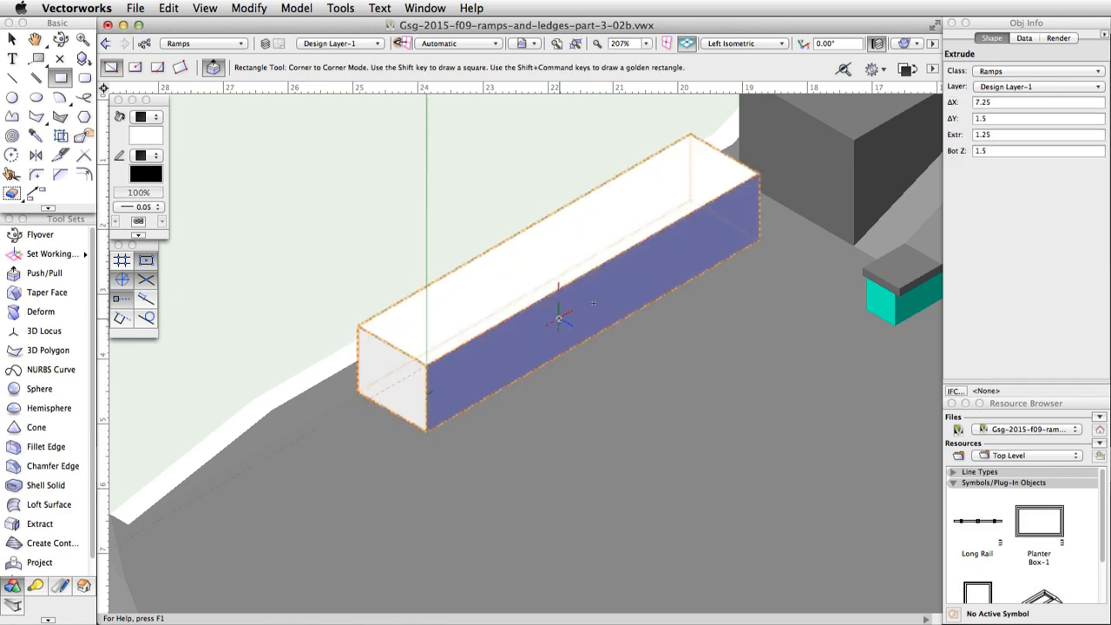
# Taper the long extrusion's outer side face inward by 40.60° from its base with Taper Face
pyautogui.click(46, 293)
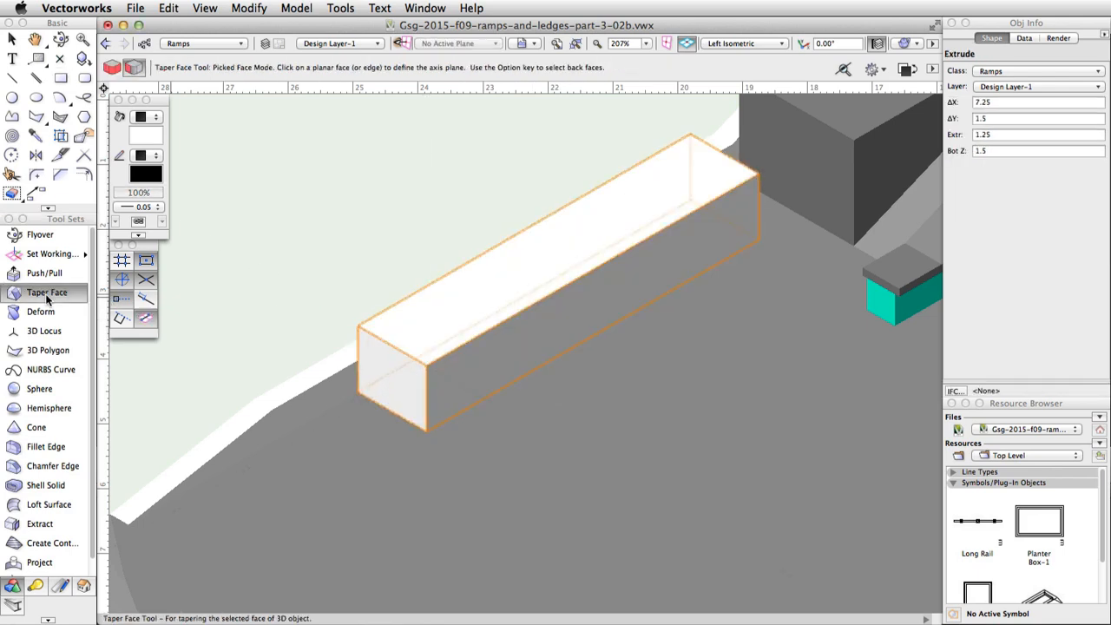
pyautogui.click(582, 313)
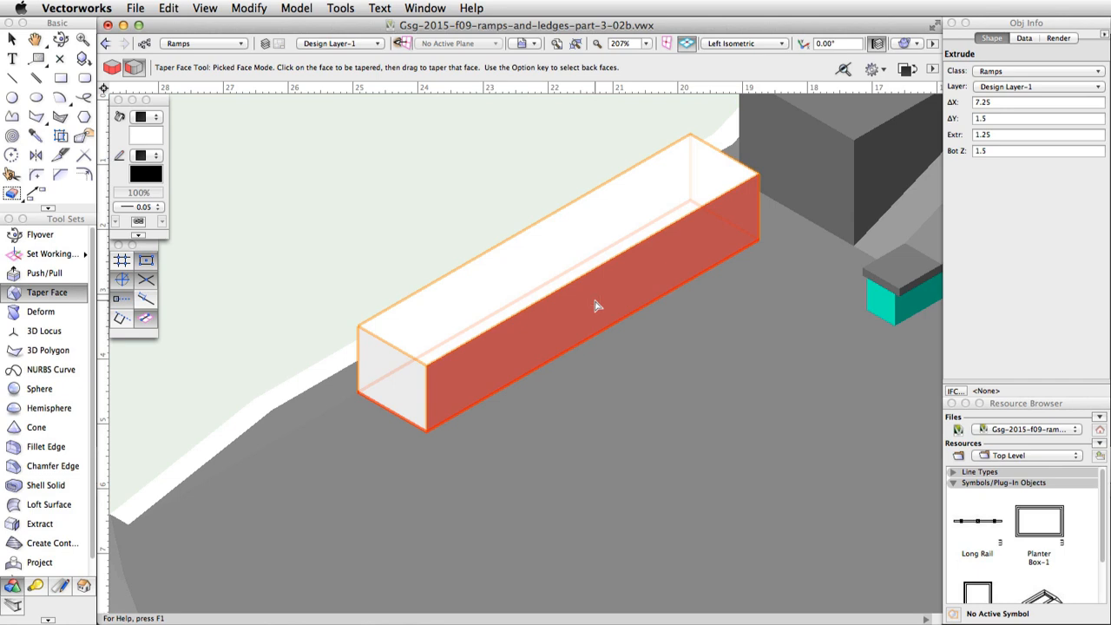
pyautogui.click(596, 305)
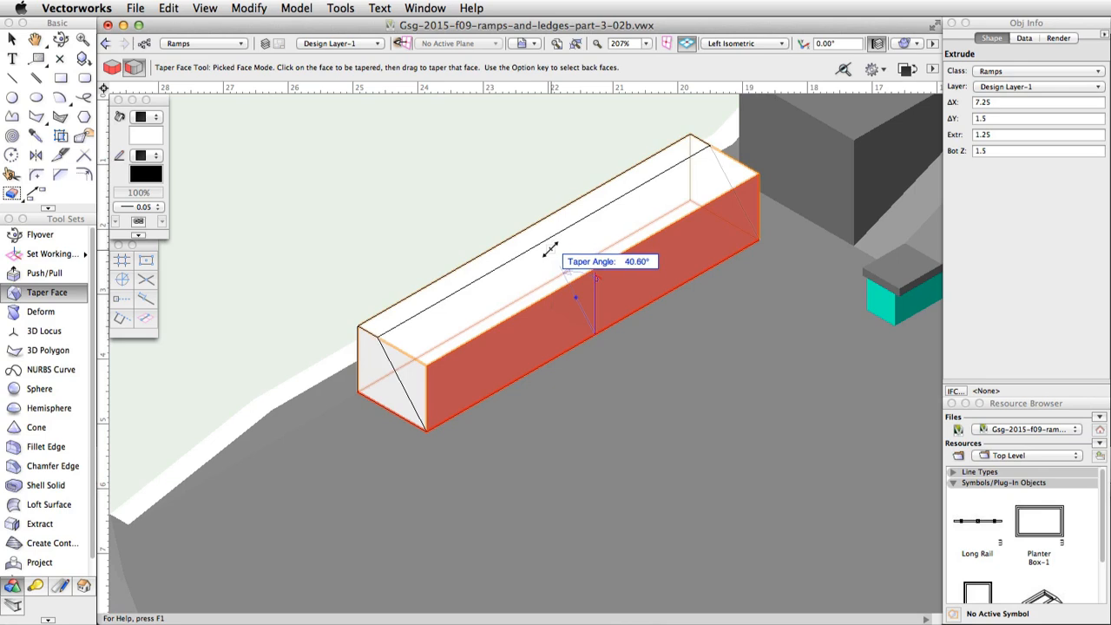
pyautogui.click(550, 250)
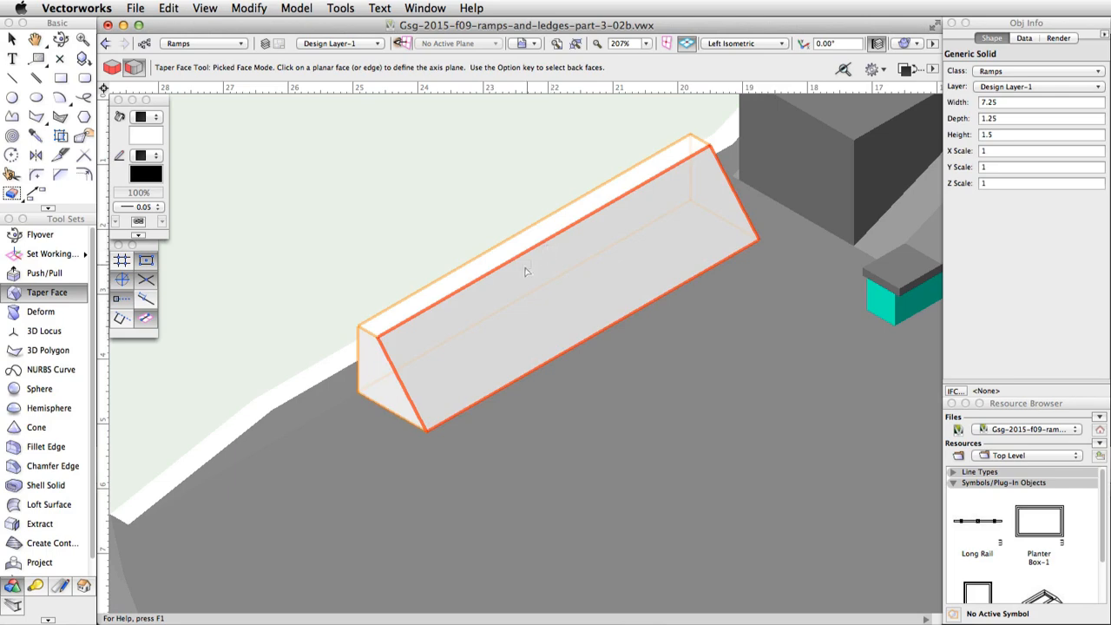
# Taper the extrusion's end face nearest the viewer inward by 60° from the base
pyautogui.click(434, 392)
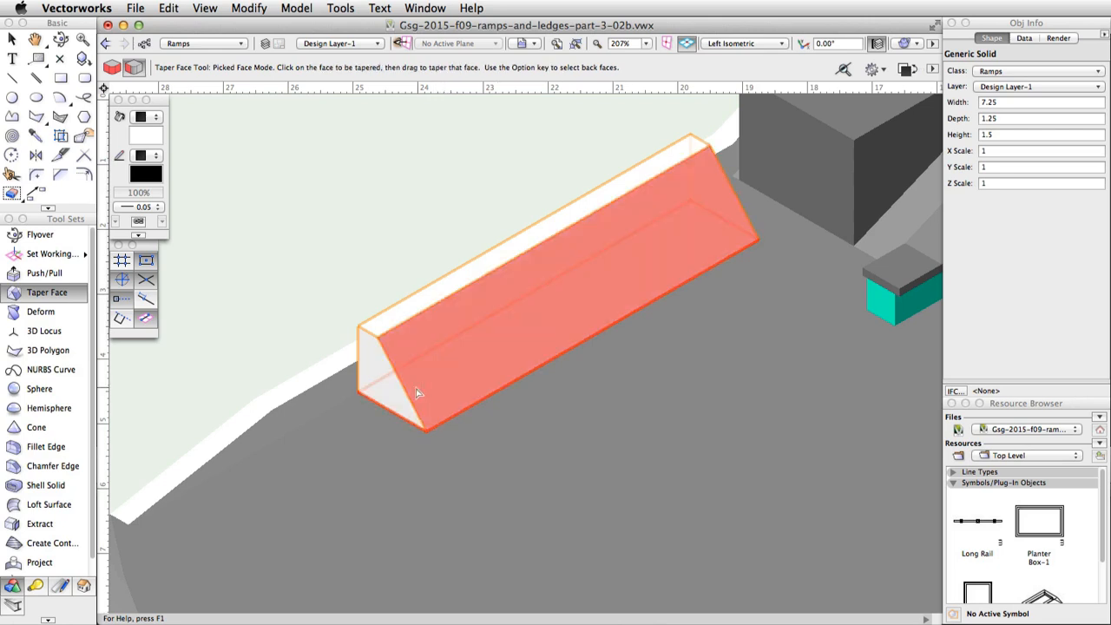
pyautogui.click(382, 384)
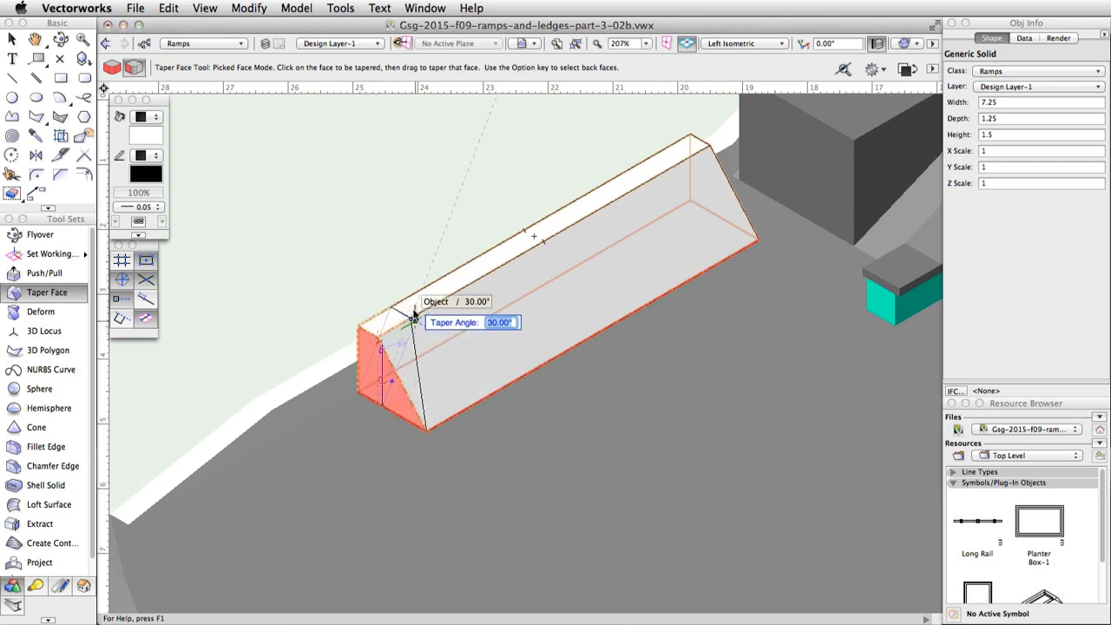
pyautogui.write('60')
pyautogui.press('Return')
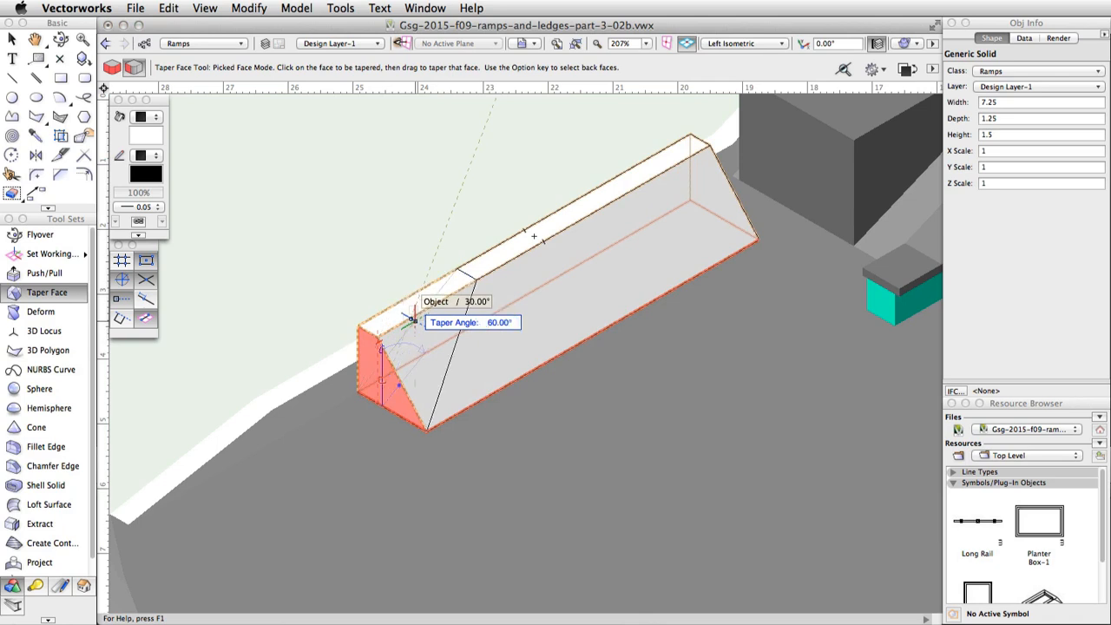
pyautogui.click(413, 311)
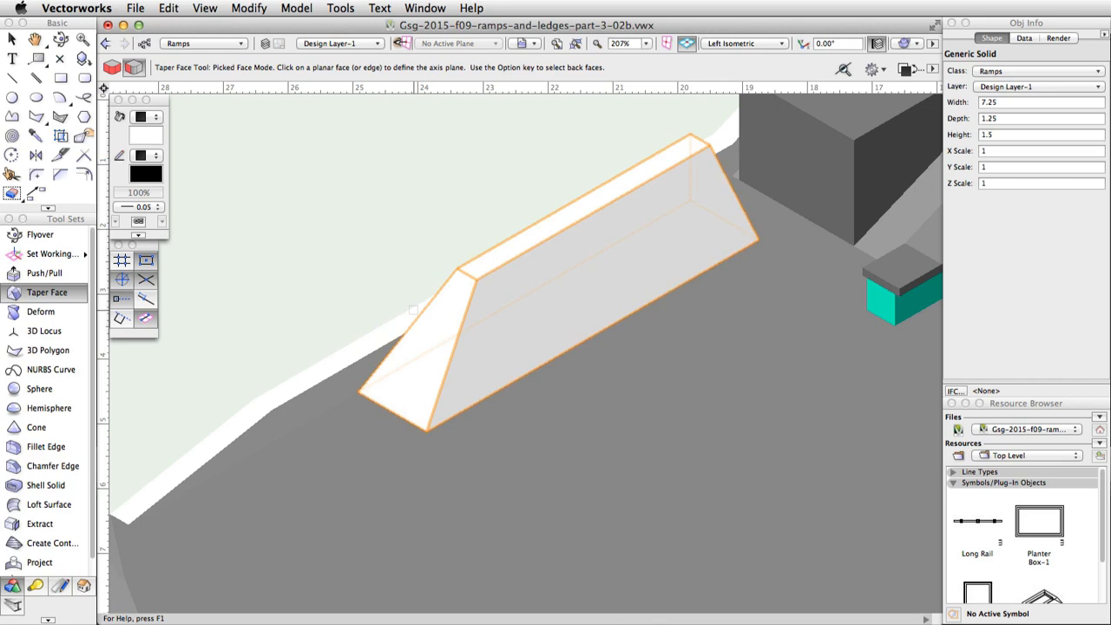
# Taper the opposite end face, beside the stair block, inward by 60° from the base, and fill the solid teal
pyautogui.click(632, 292)
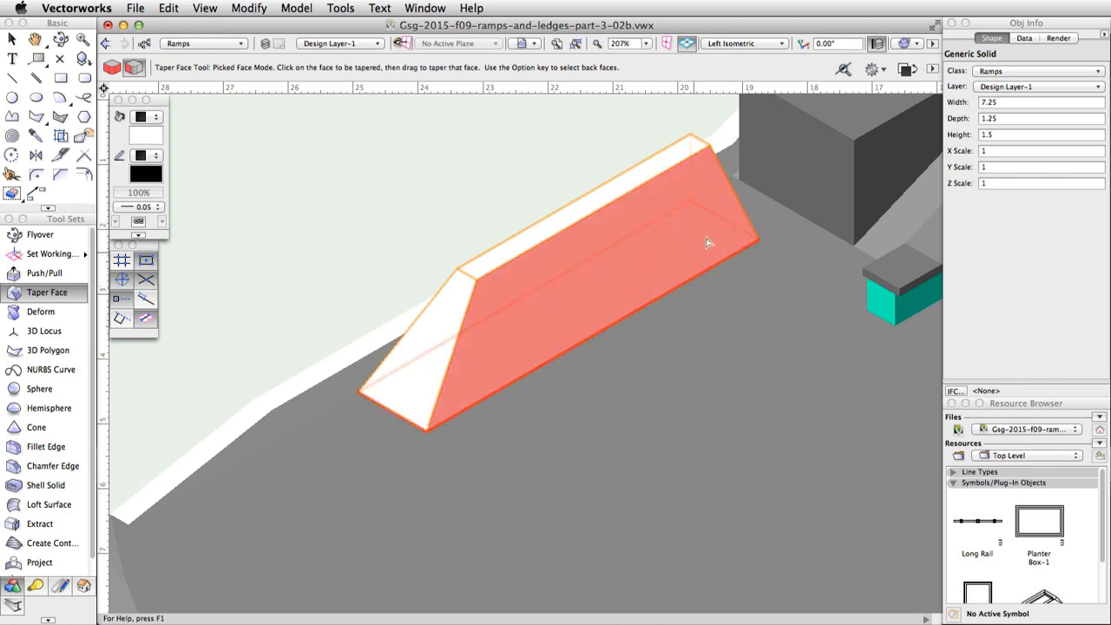
pyautogui.moveTo(707, 186); pyautogui.dragTo(641, 177)
pyautogui.press('Tab')
pyautogui.write('60')
pyautogui.press('Return')
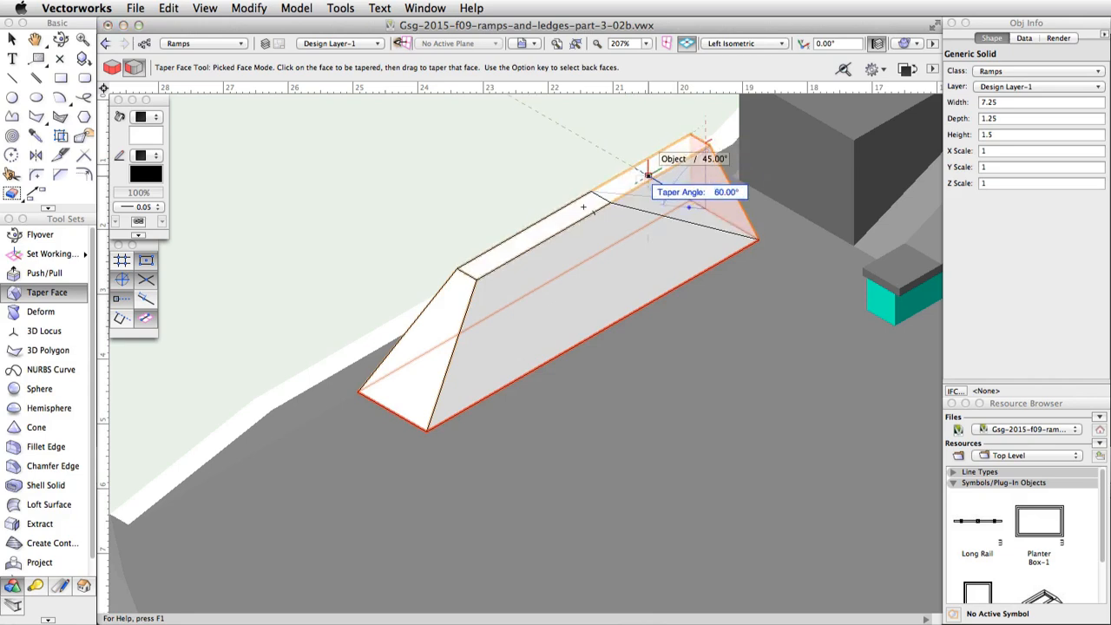
pyautogui.click(640, 179)
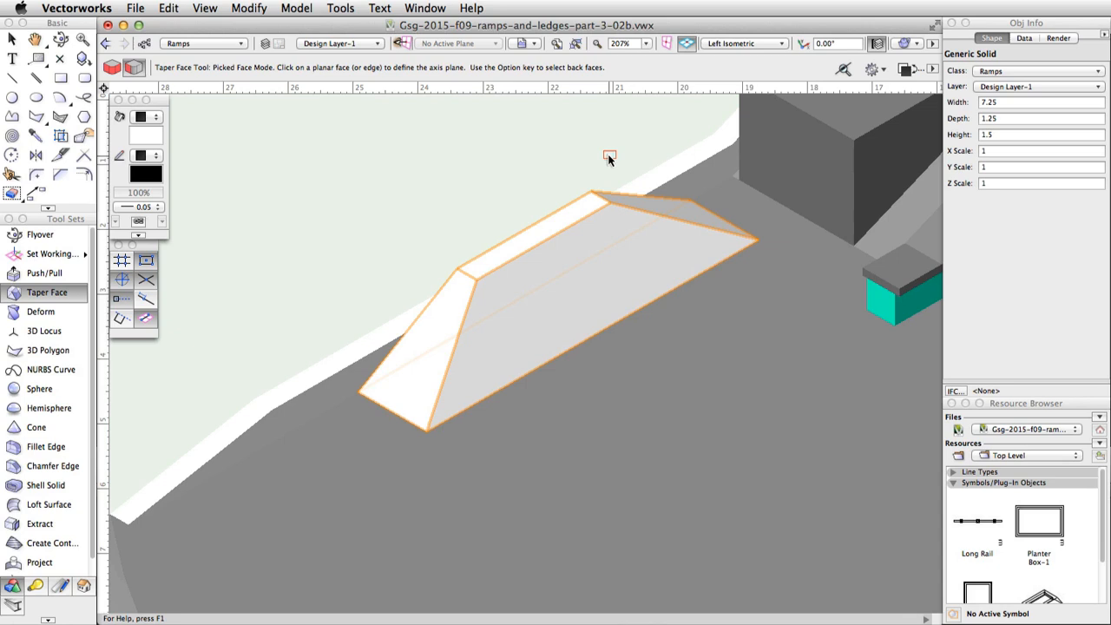
pyautogui.click(144, 119)
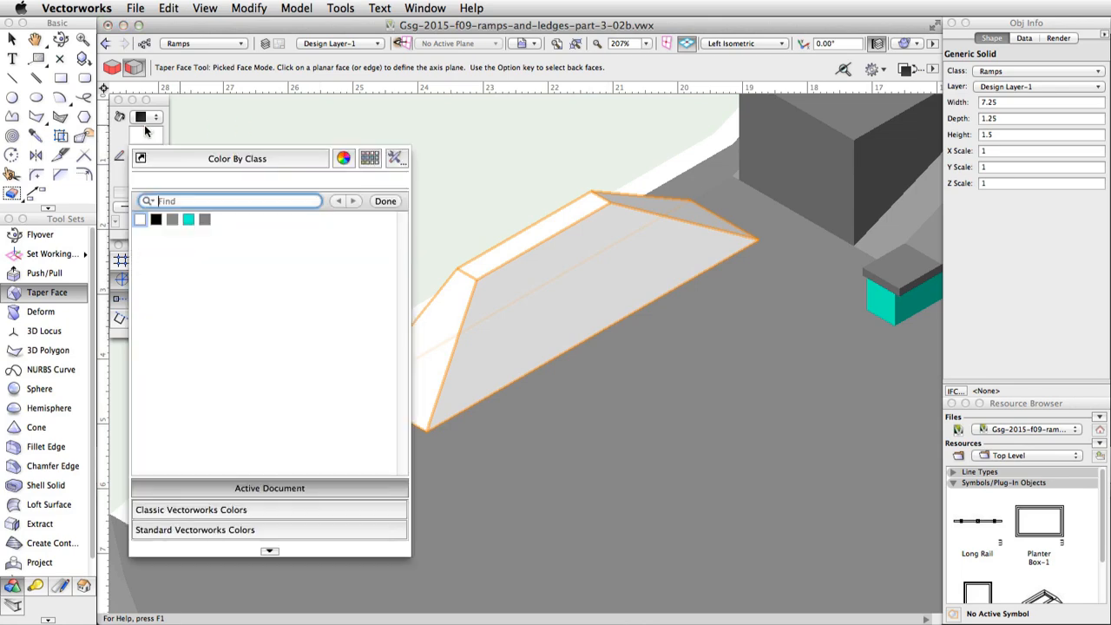
pyautogui.click(187, 220)
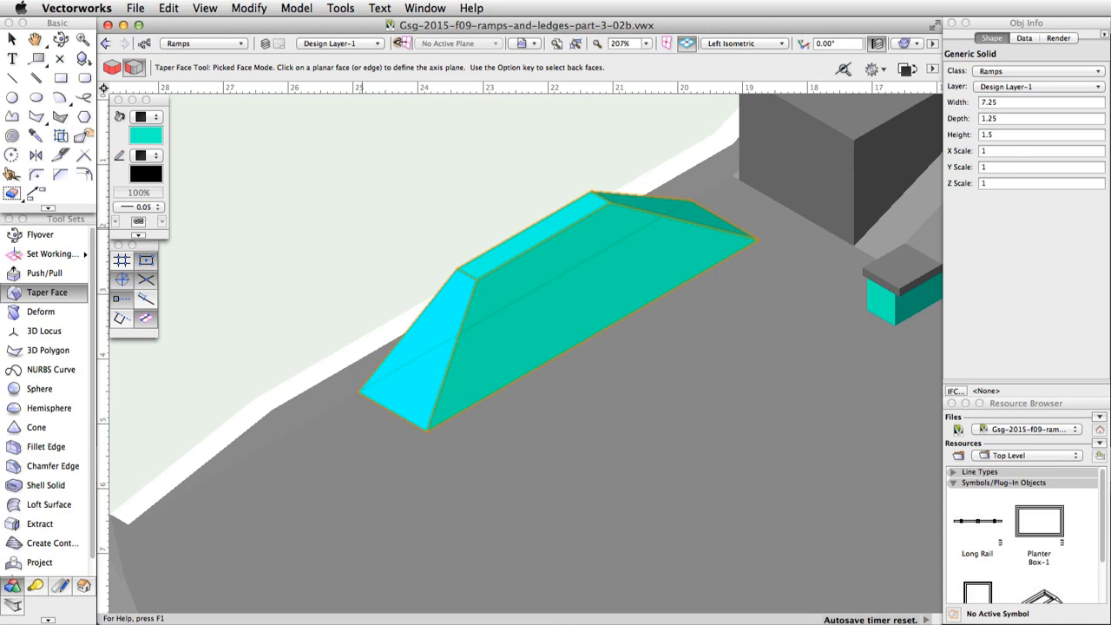
# Draw a three-point rotated rectangle, 6.75 long on the slab's straight front edge and 3.25 wide toward the slab's interior
pyautogui.scroll(-1, 406, 252)
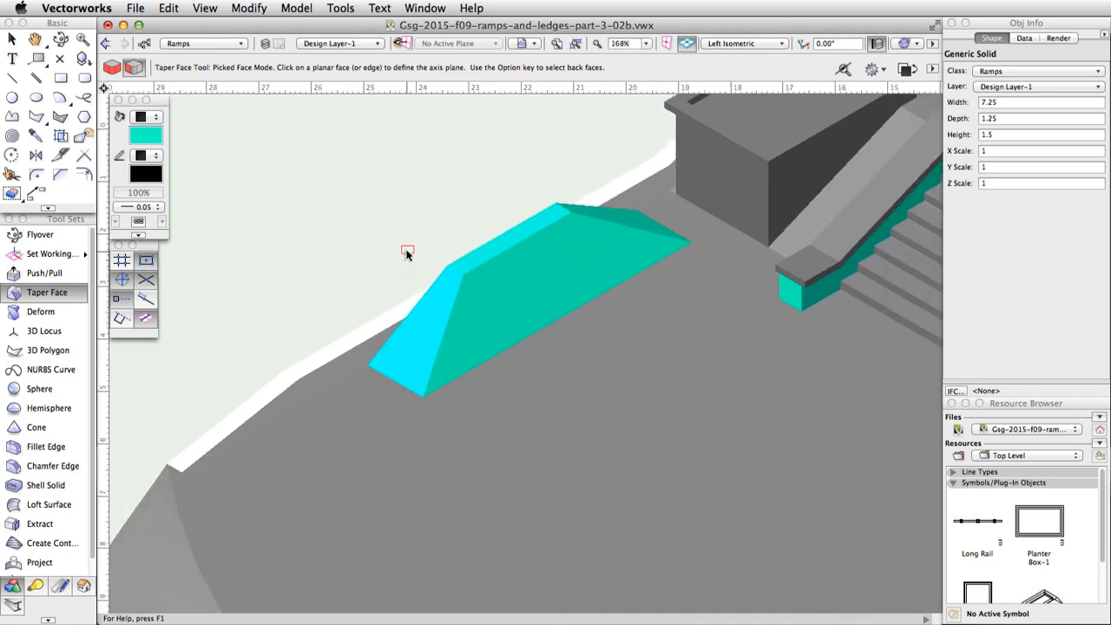
pyautogui.scroll(-5, 406, 252)
pyautogui.scroll(2, 638, 608)
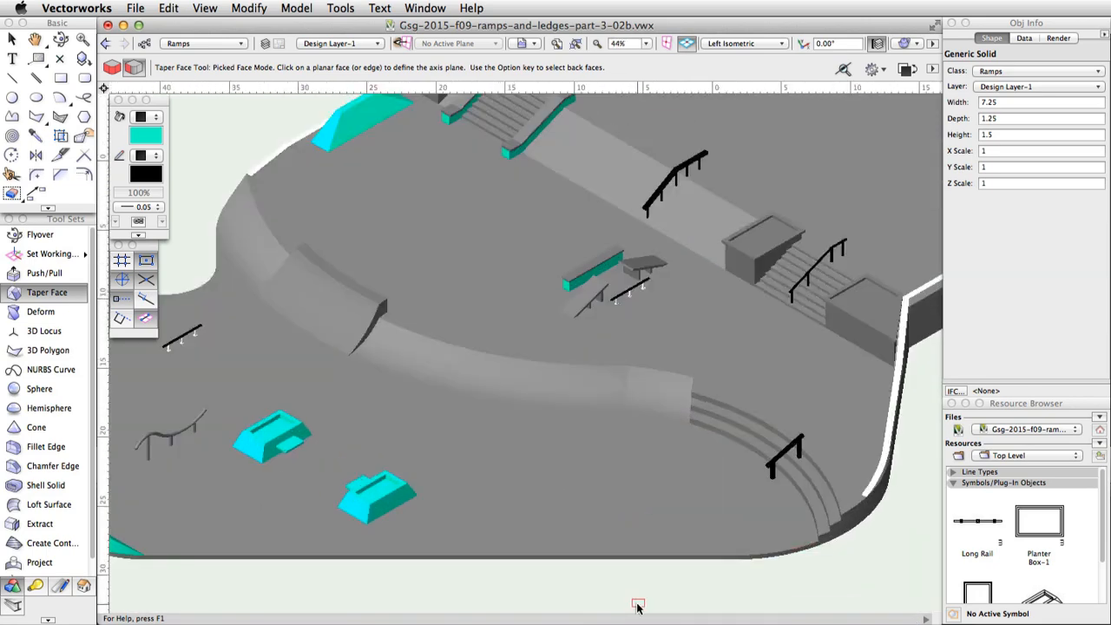
pyautogui.scroll(5, 638, 608)
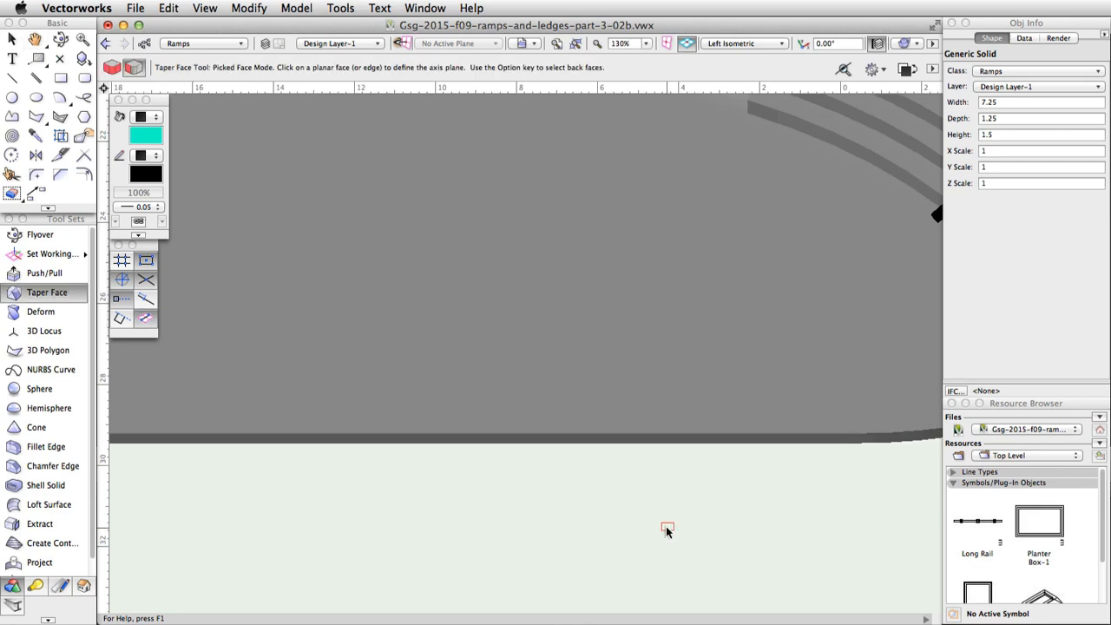
pyautogui.click(68, 78)
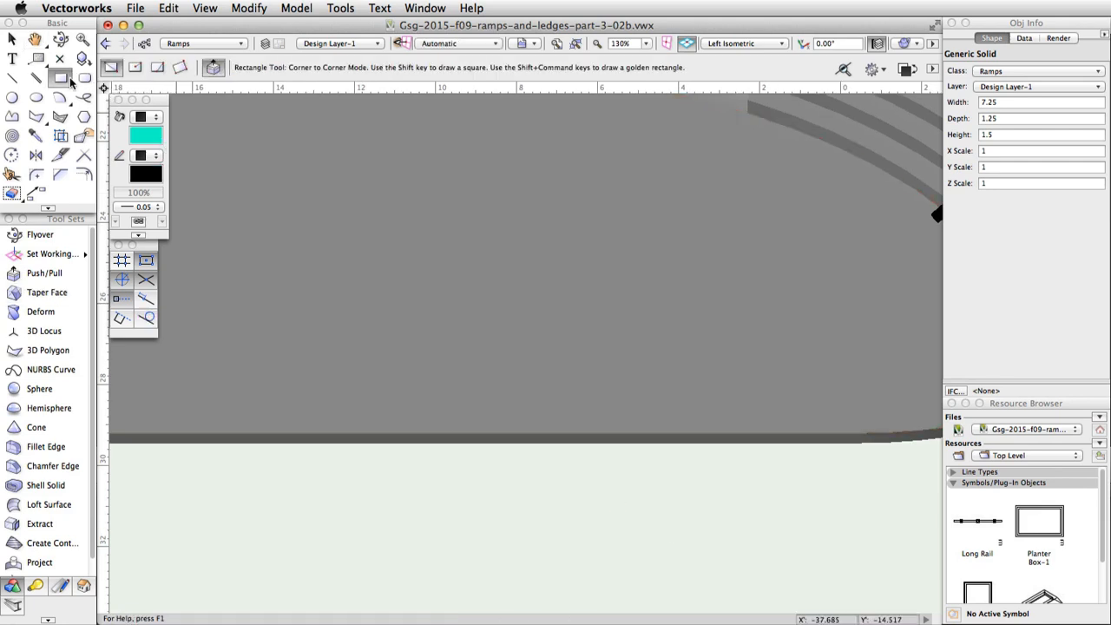
pyautogui.click(180, 68)
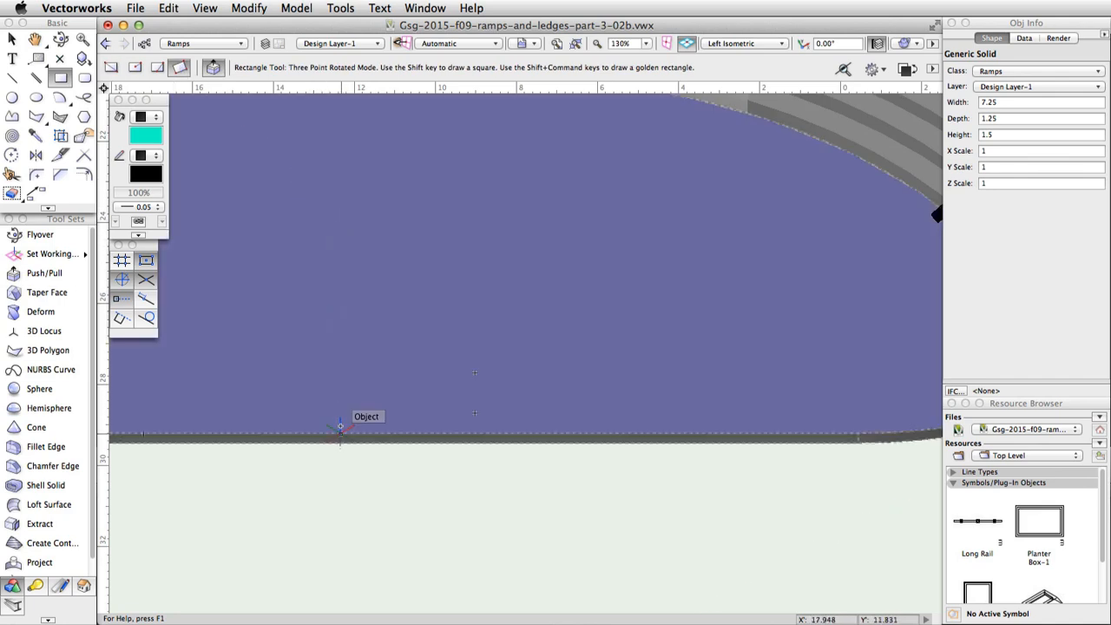
pyautogui.click(342, 428)
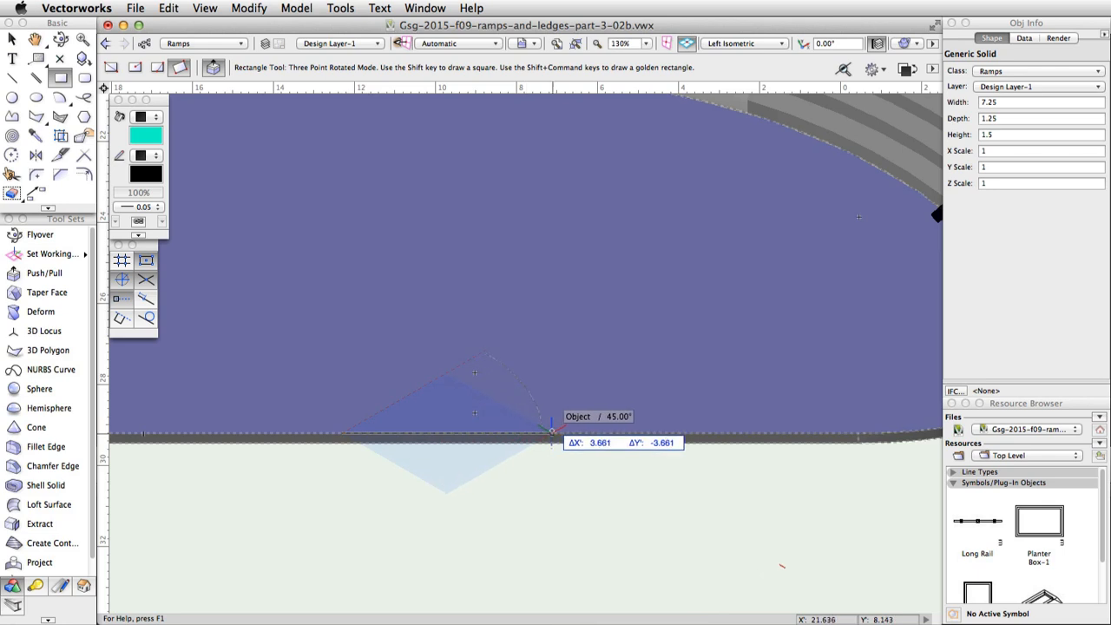
pyautogui.press('Tab')
pyautogui.press('Tab')
pyautogui.press('Tab')
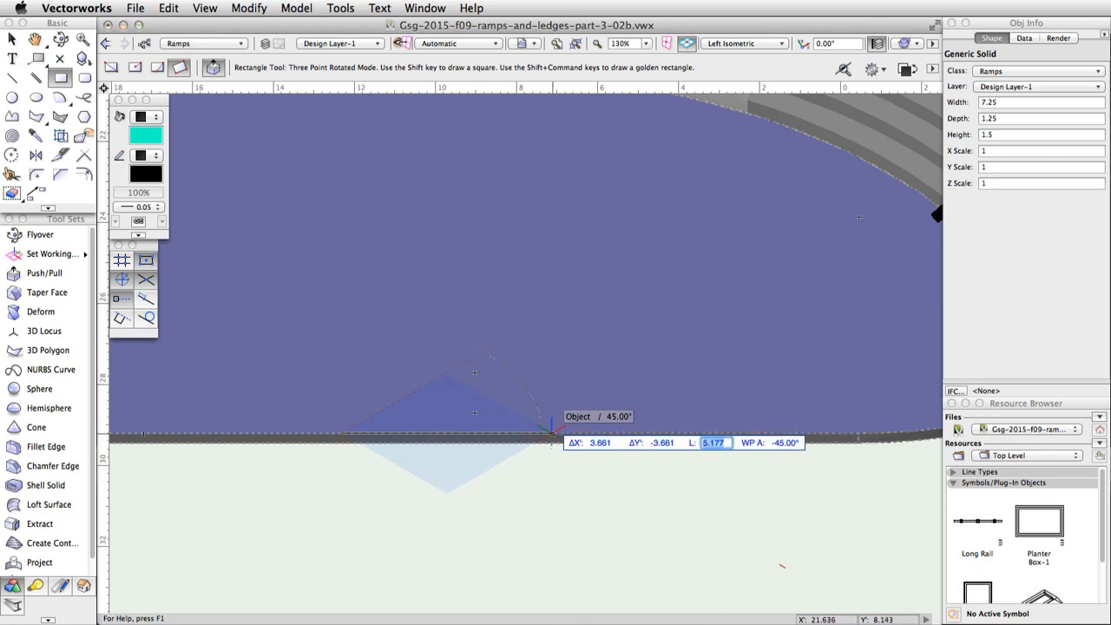
pyautogui.write('6.75')
pyautogui.press('Tab')
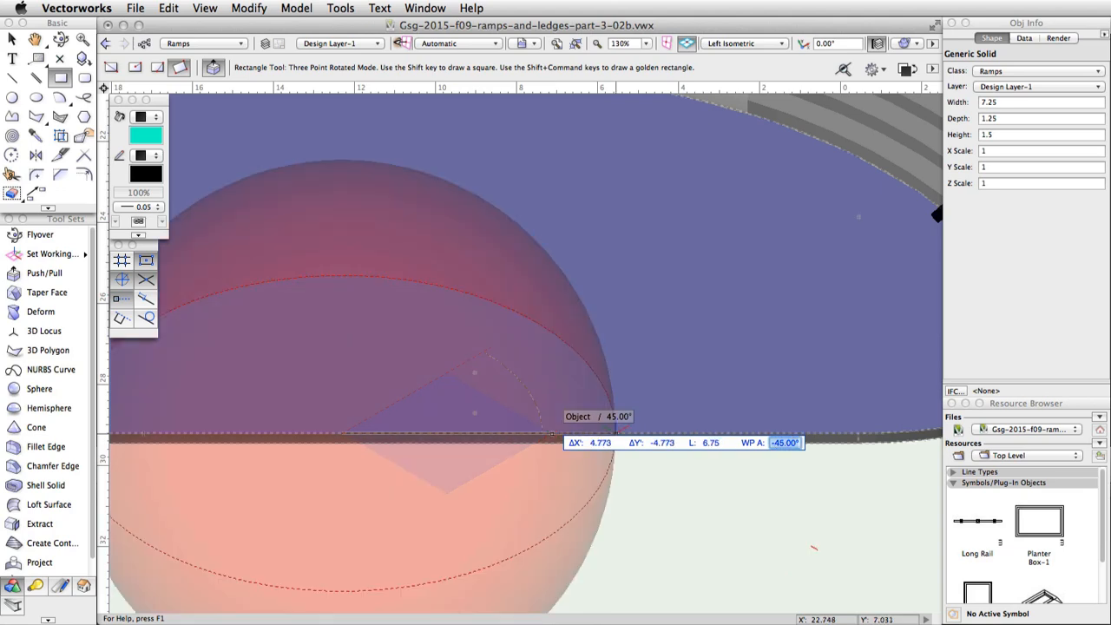
pyautogui.press('Return')
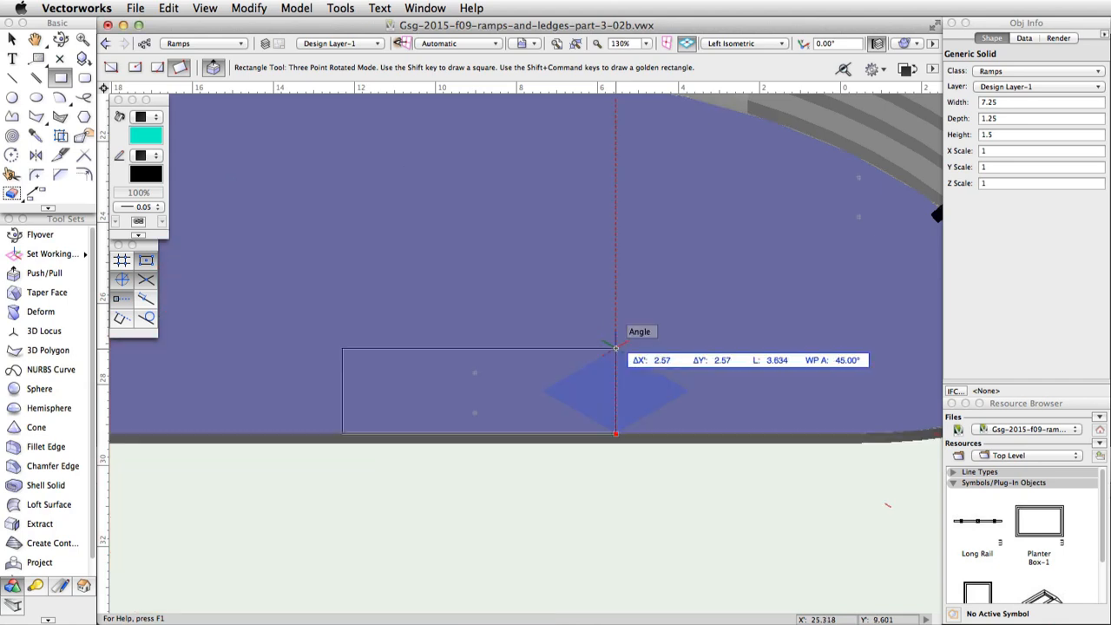
pyautogui.press('Tab')
pyautogui.press('Tab')
pyautogui.press('Tab')
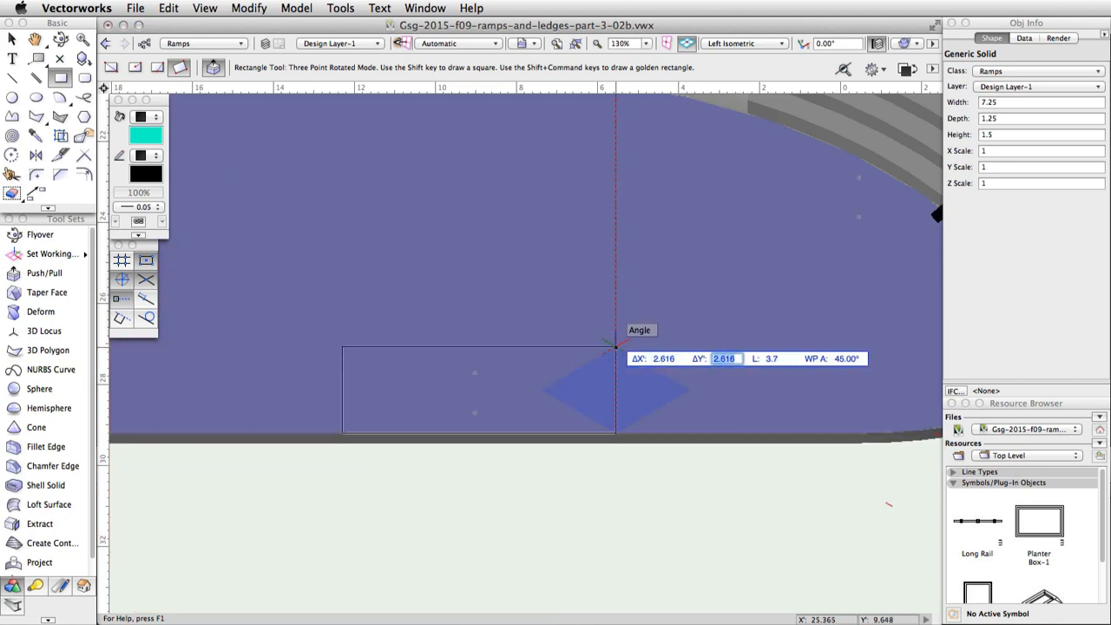
pyautogui.write('3.25')
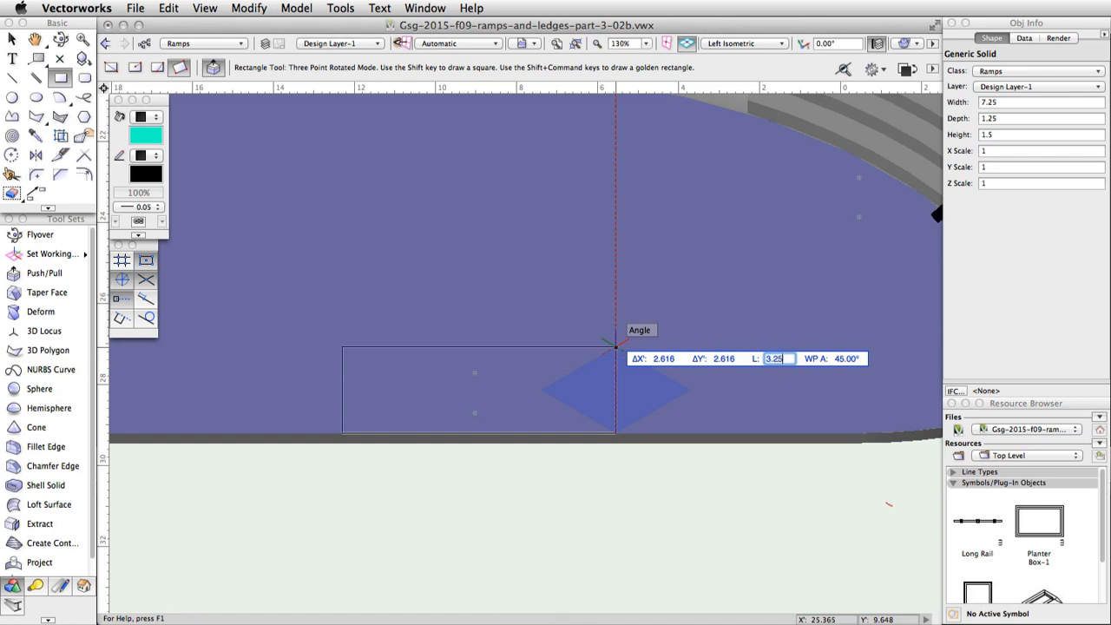
pyautogui.press('Tab')
pyautogui.press('Return')
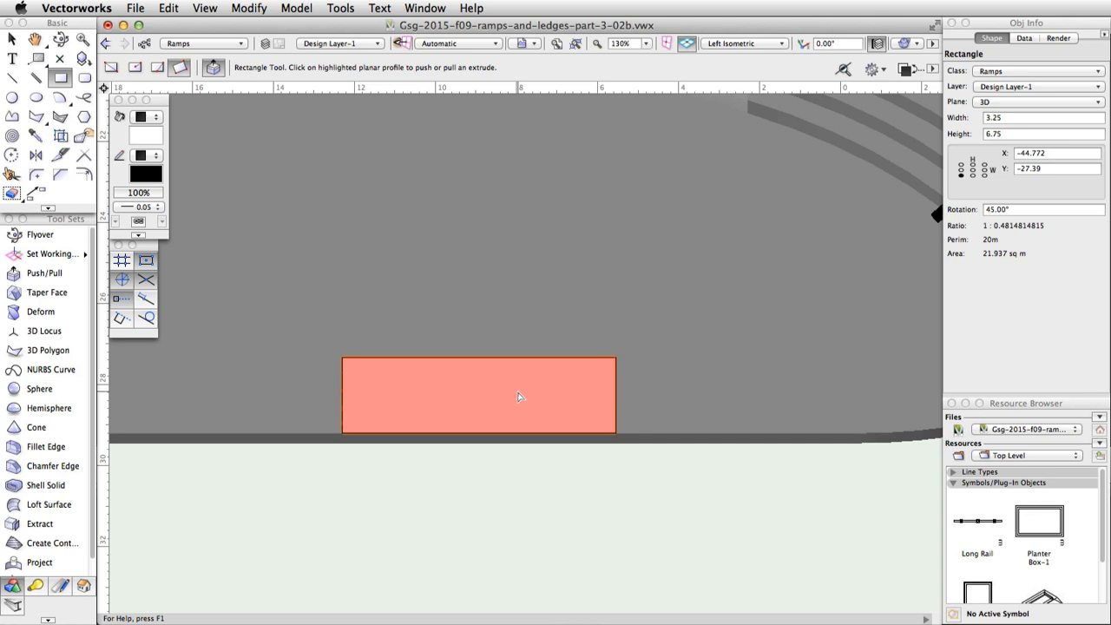
# Extrude the rectangle on the slab's front edge upward by 0.85
pyautogui.click(518, 397)
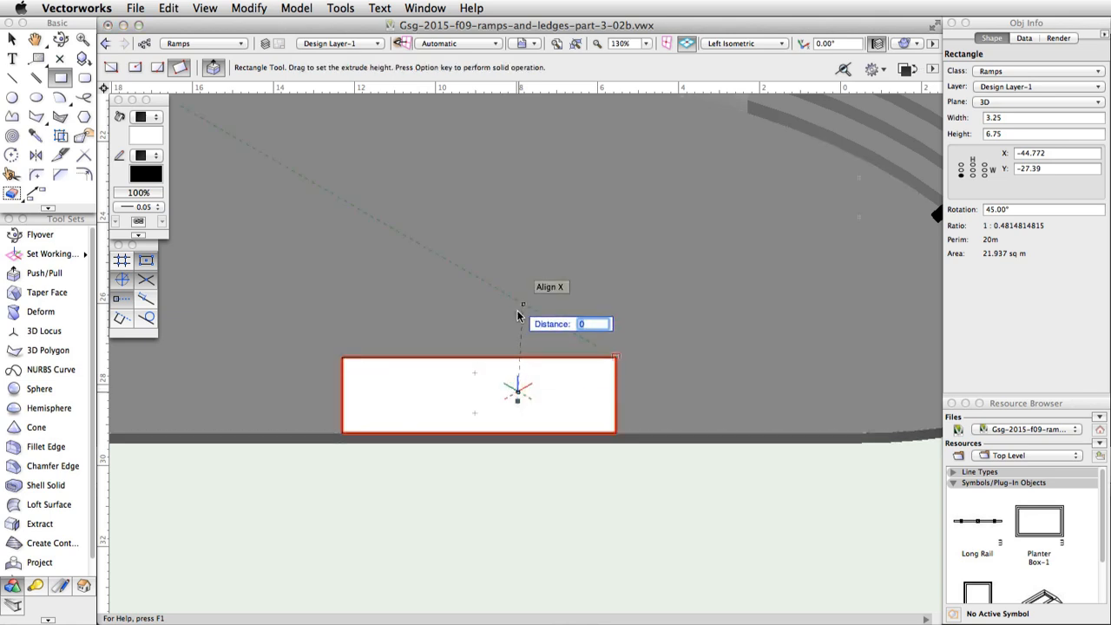
pyautogui.write('0.85')
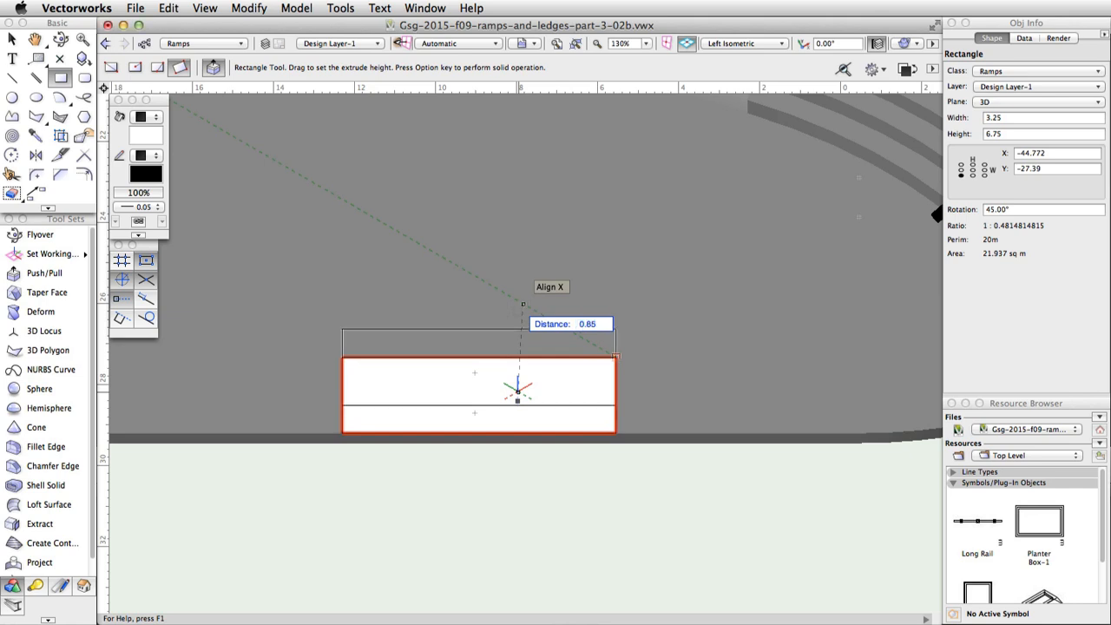
pyautogui.press('Return')
# Taper the front-edge extrusion to ratio 0.3 from its top face's center toward the short edge's midpoint with Deform's Taper Solid mode
pyautogui.click(40, 311)
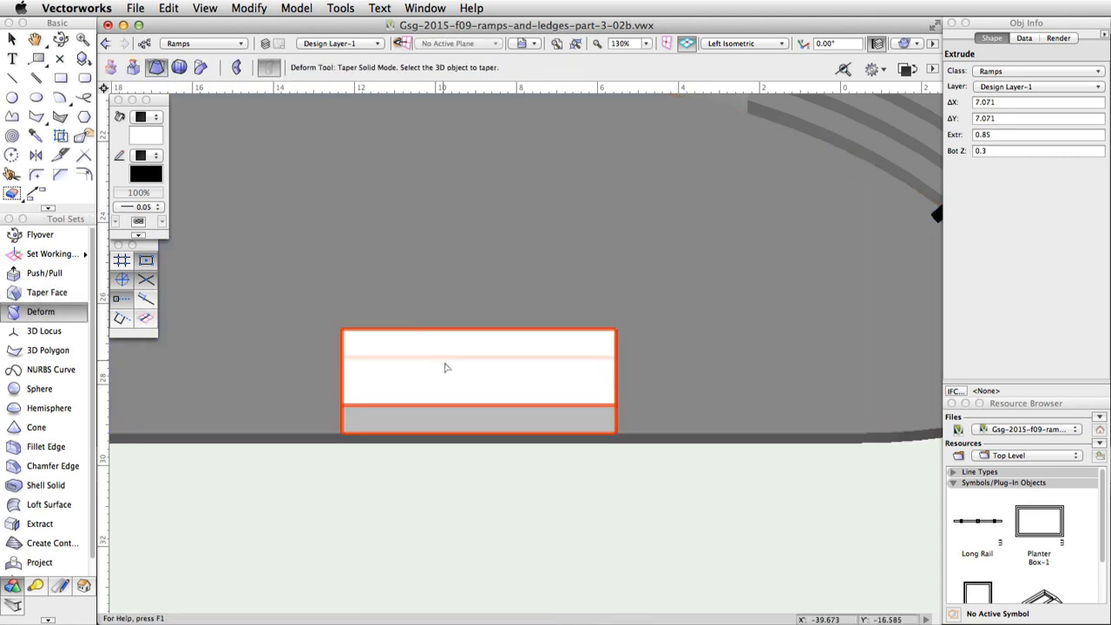
pyautogui.click(463, 381)
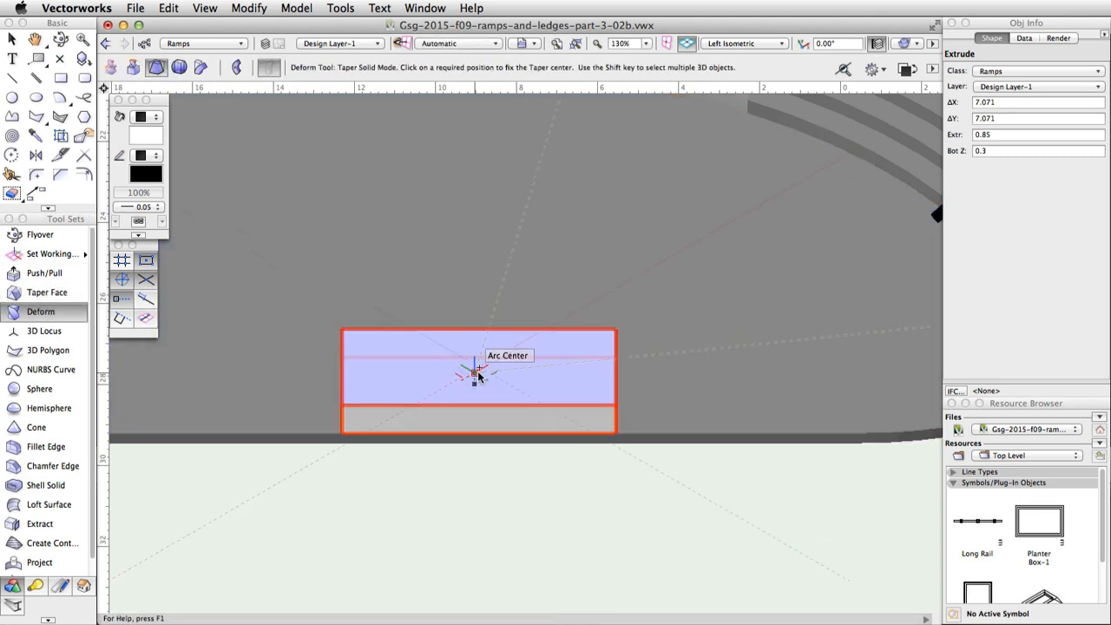
pyautogui.click(473, 373)
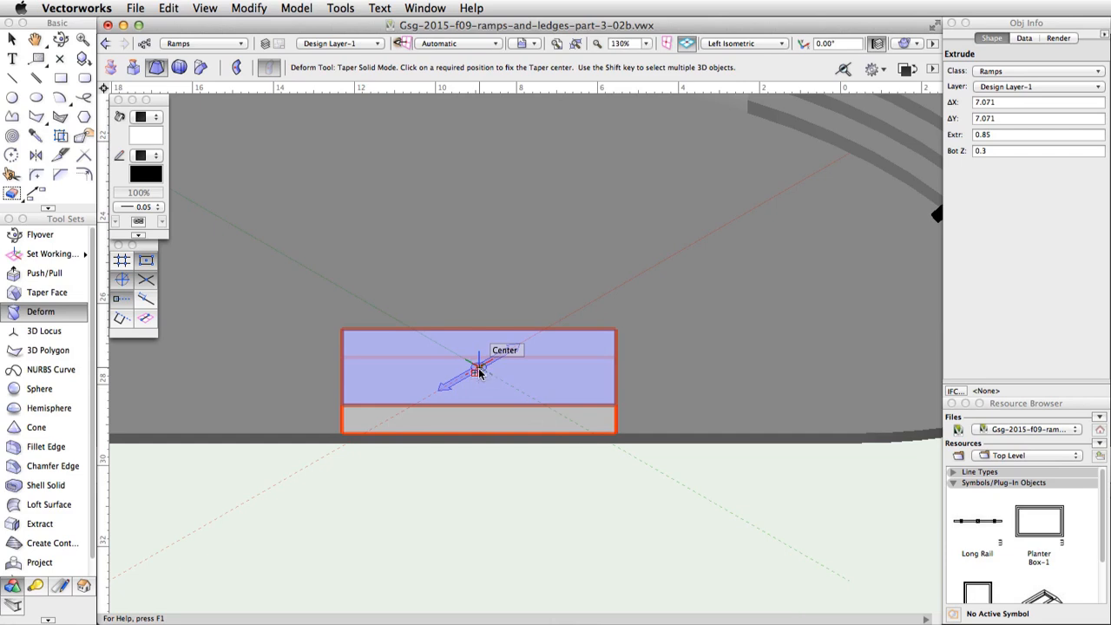
pyautogui.click(479, 372)
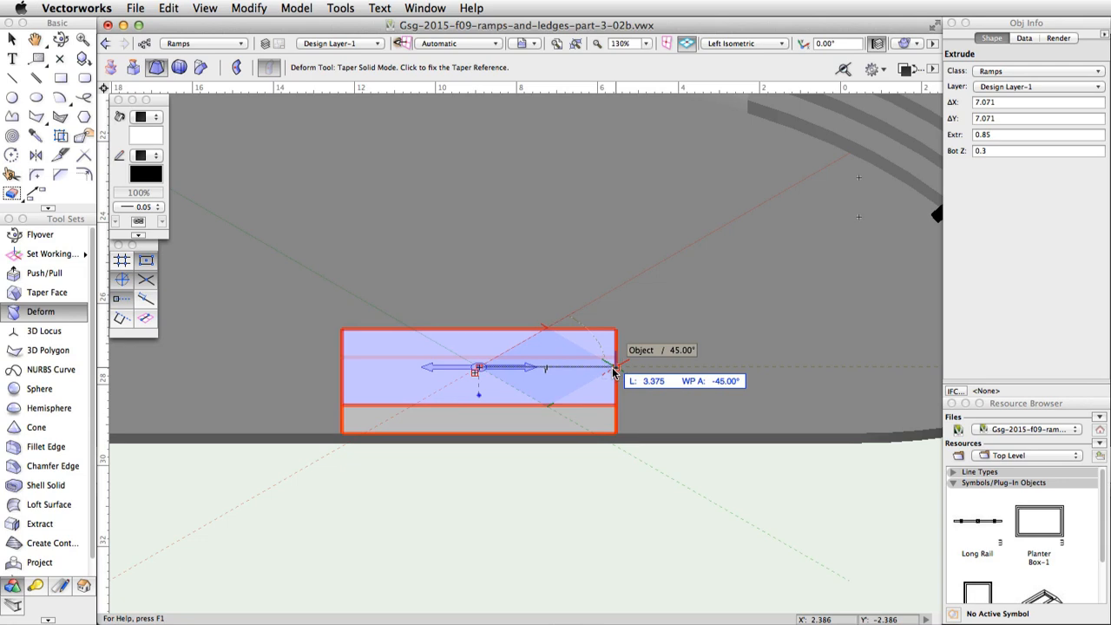
pyautogui.click(613, 368)
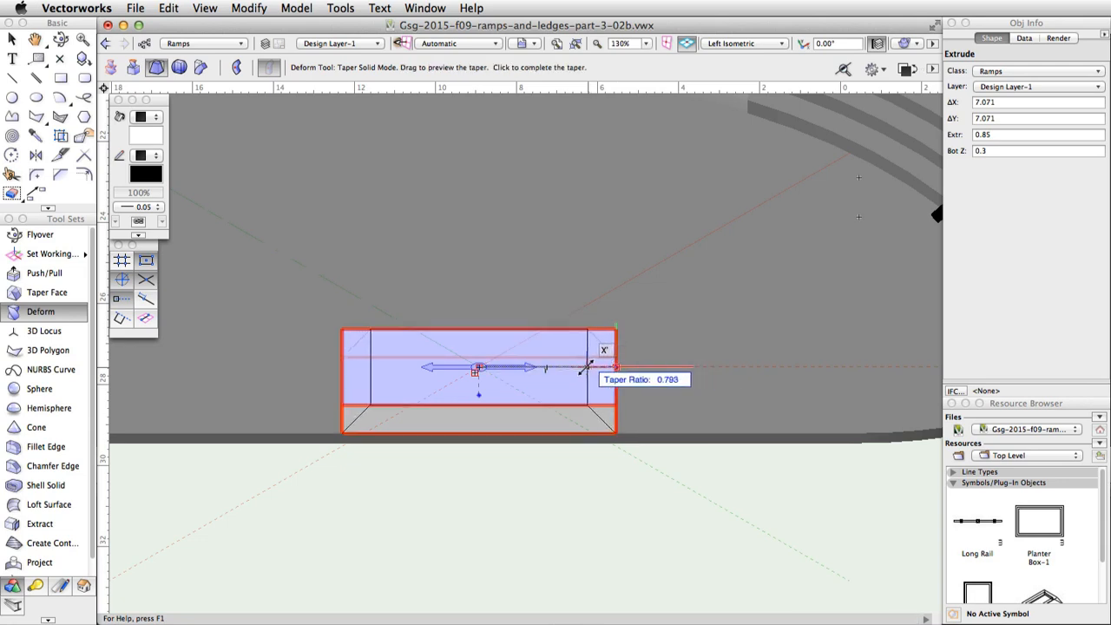
pyautogui.press('Tab')
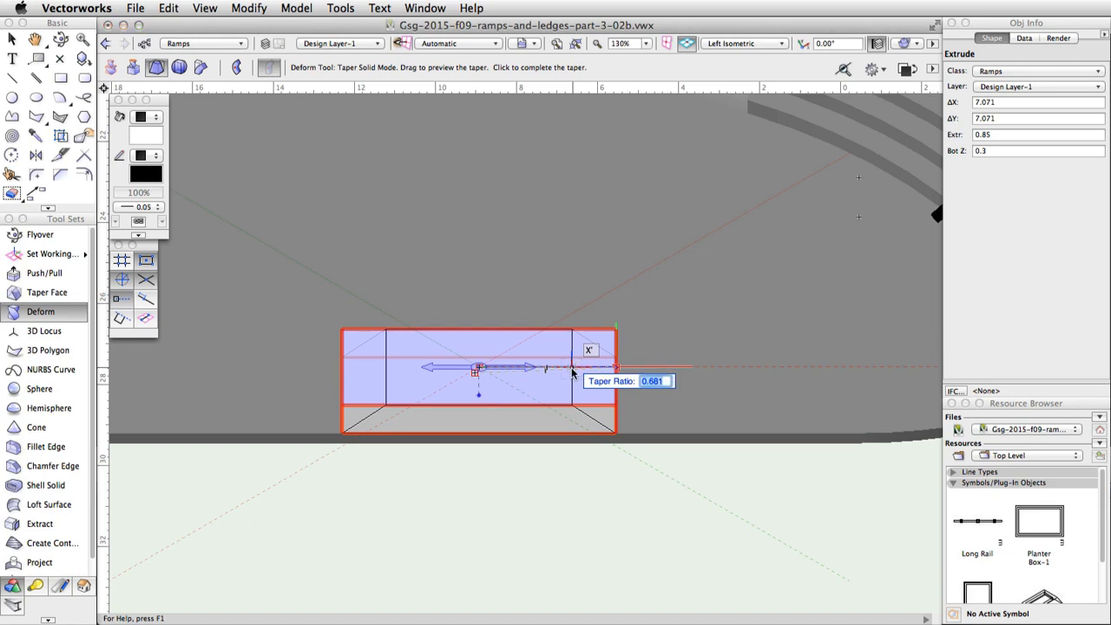
pyautogui.write('0.3')
pyautogui.press('Tab')
pyautogui.click(571, 367)
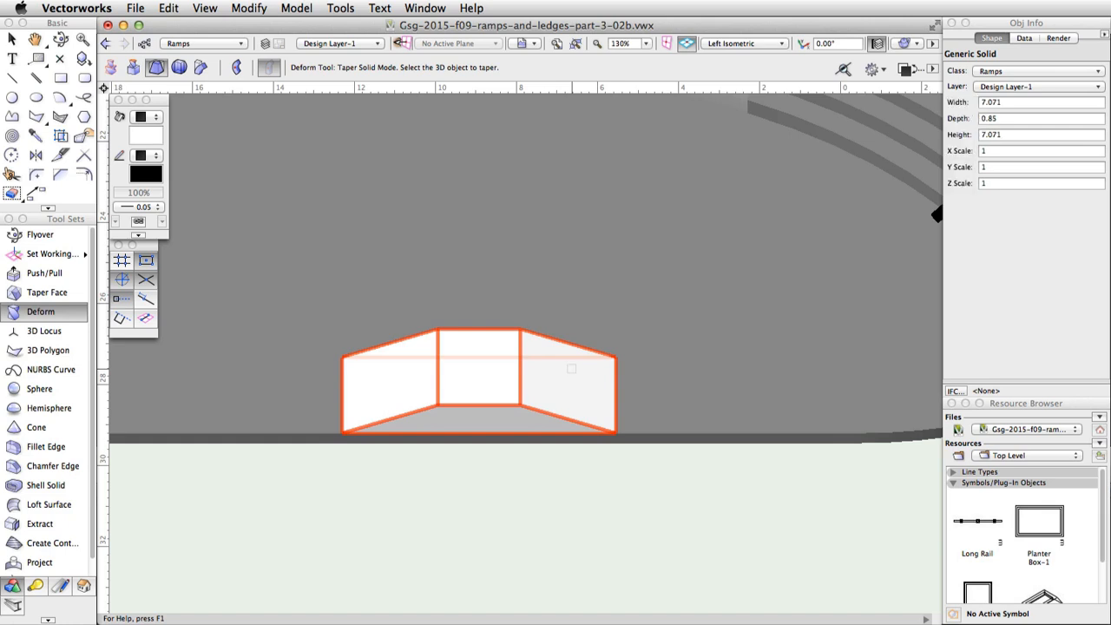
# Draw a three-point rotated rectangle across the tapered ramp in plan, 6.75 long between its short sides, with a ΔX width offset of -0.15
pyautogui.click(733, 44)
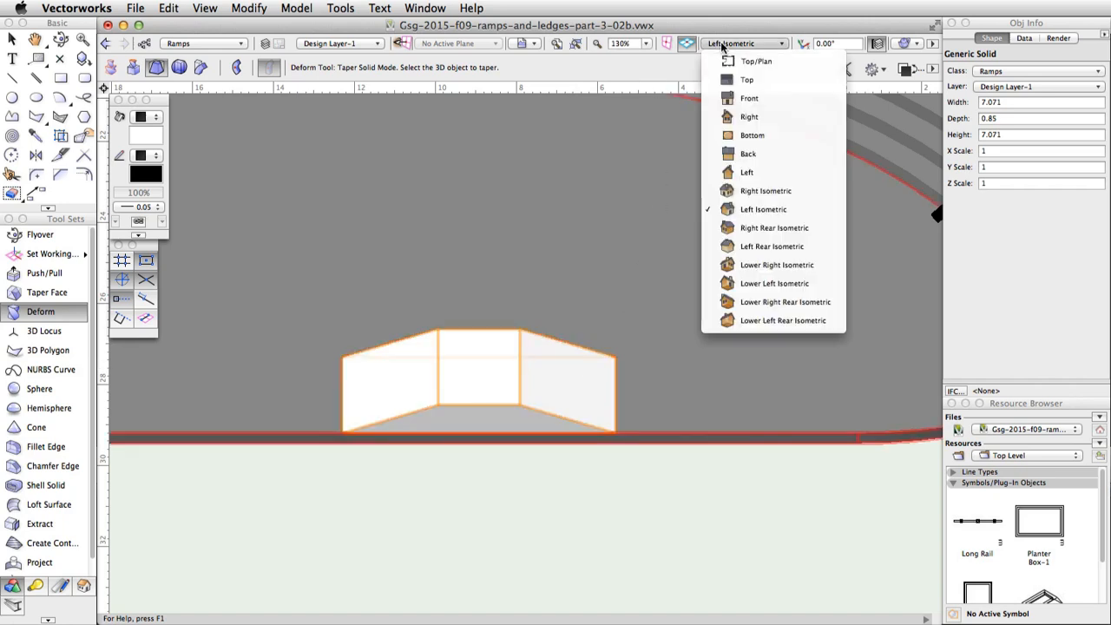
pyautogui.click(729, 61)
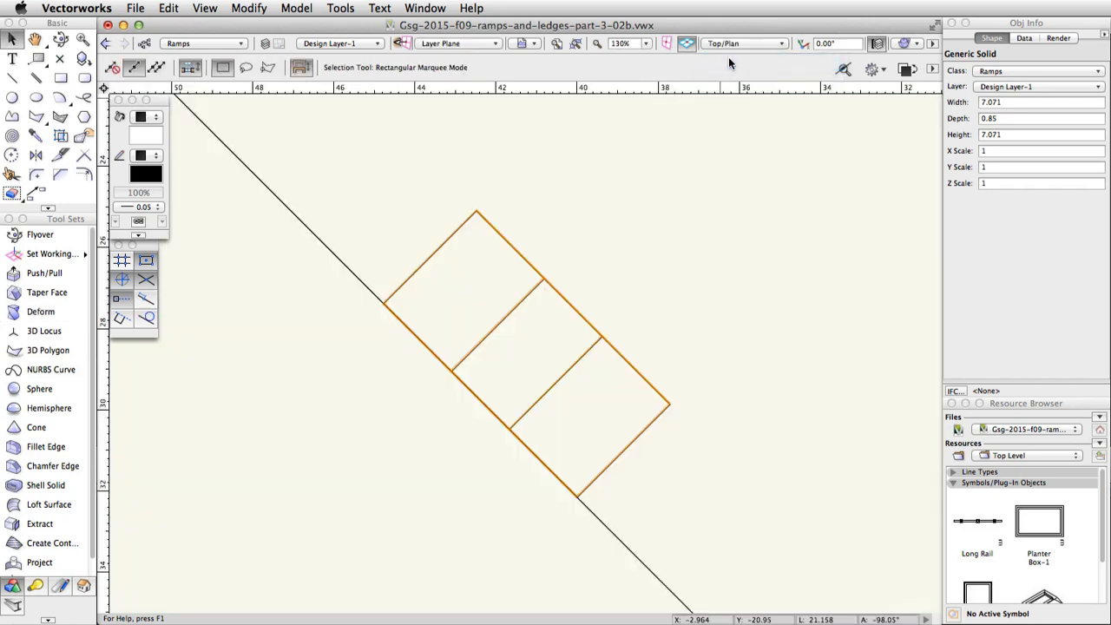
pyautogui.click(60, 77)
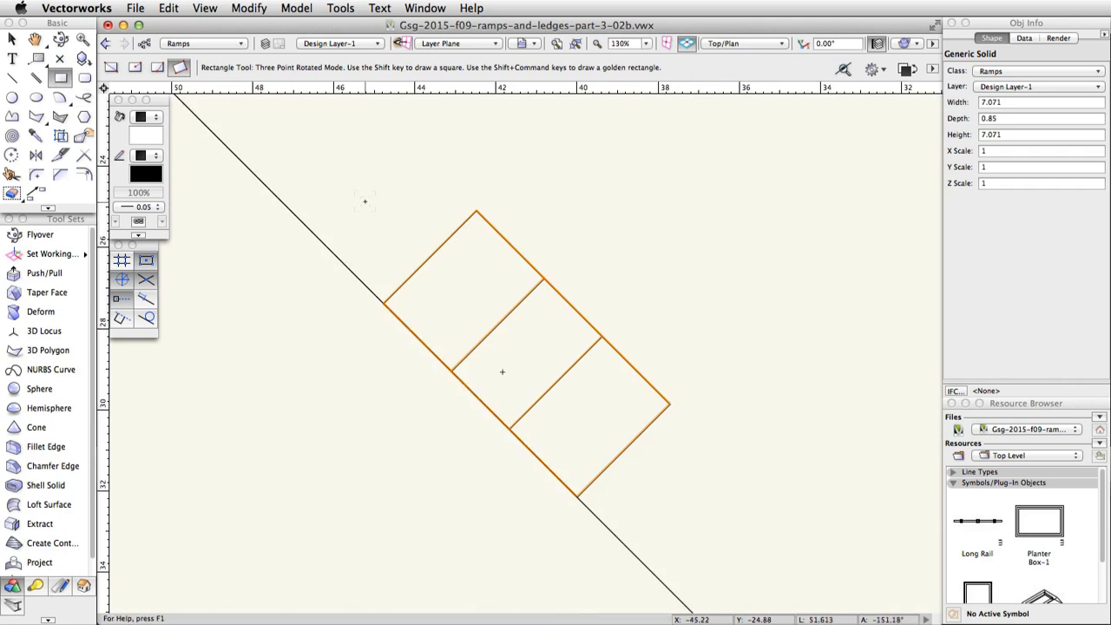
pyautogui.click(455, 230)
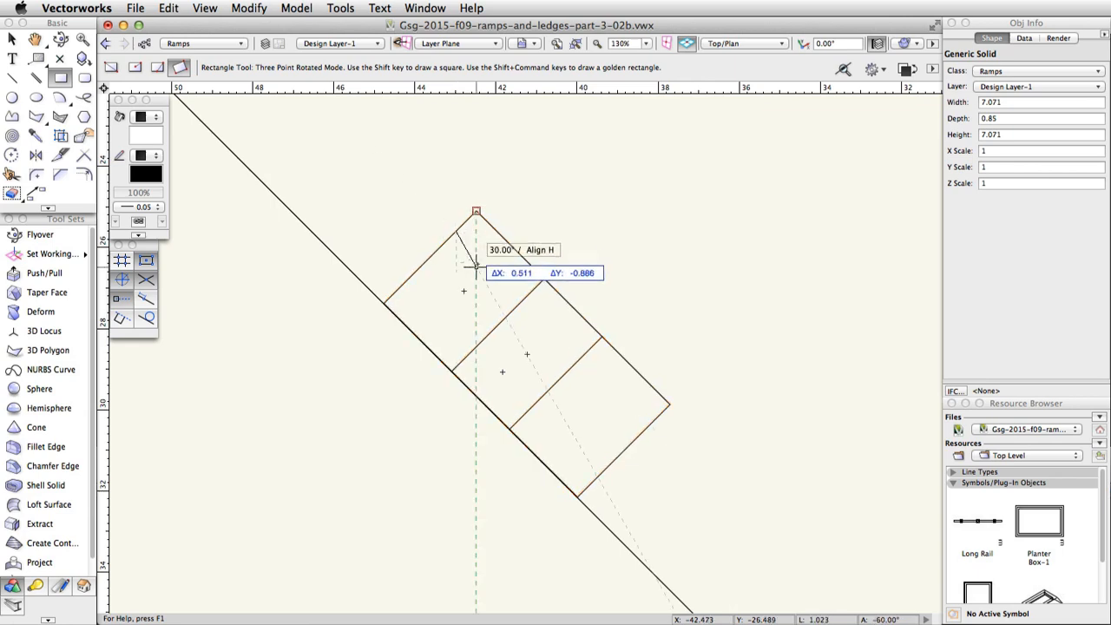
pyautogui.click(669, 403)
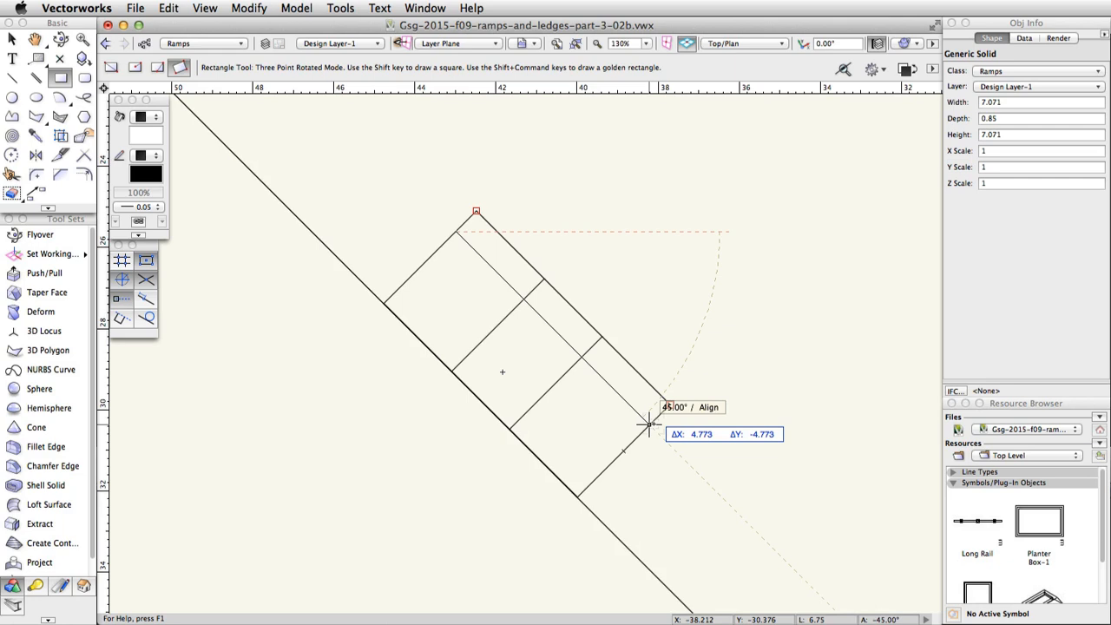
pyautogui.click(649, 424)
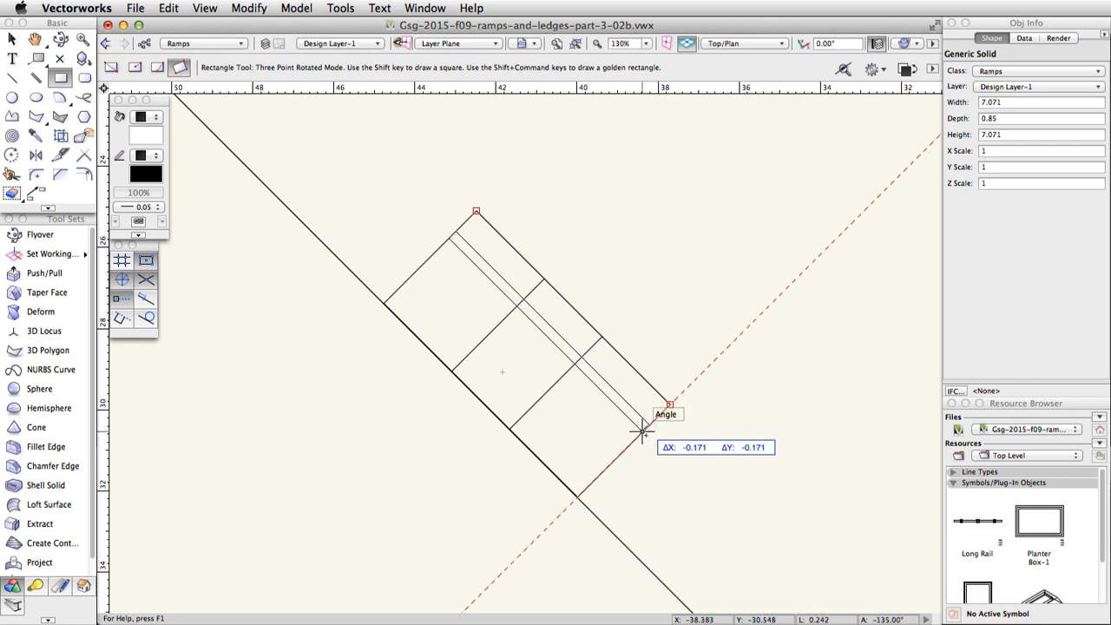
pyautogui.press('Tab')
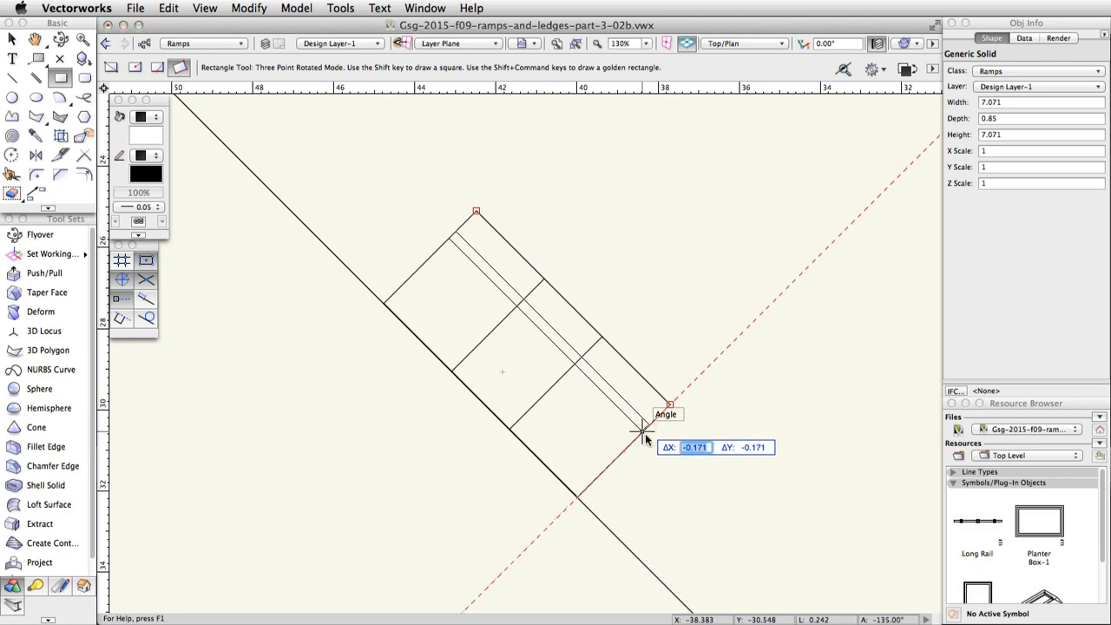
pyautogui.write('-0.15')
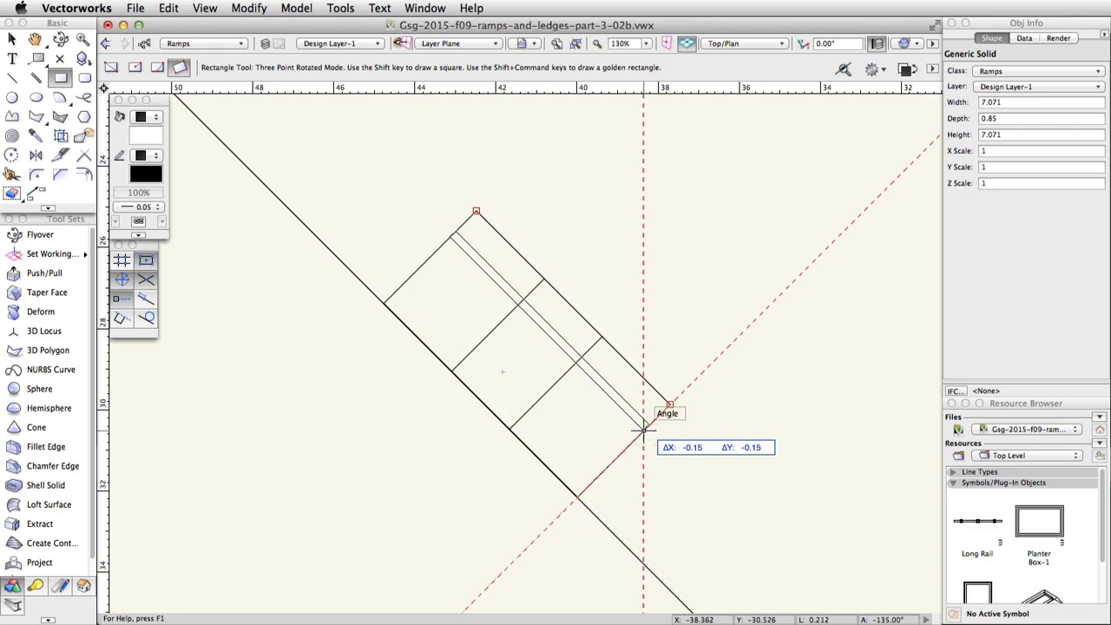
pyautogui.press('Return')
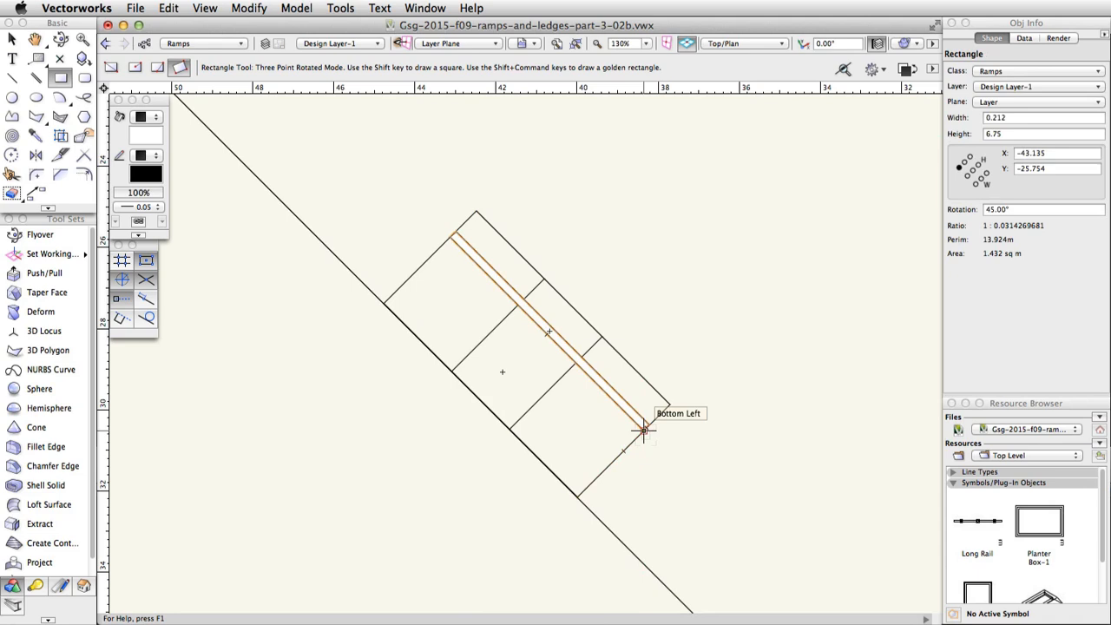
# Extrude the narrow rectangle across the ramp upward by 1.5
pyautogui.click(284, 9)
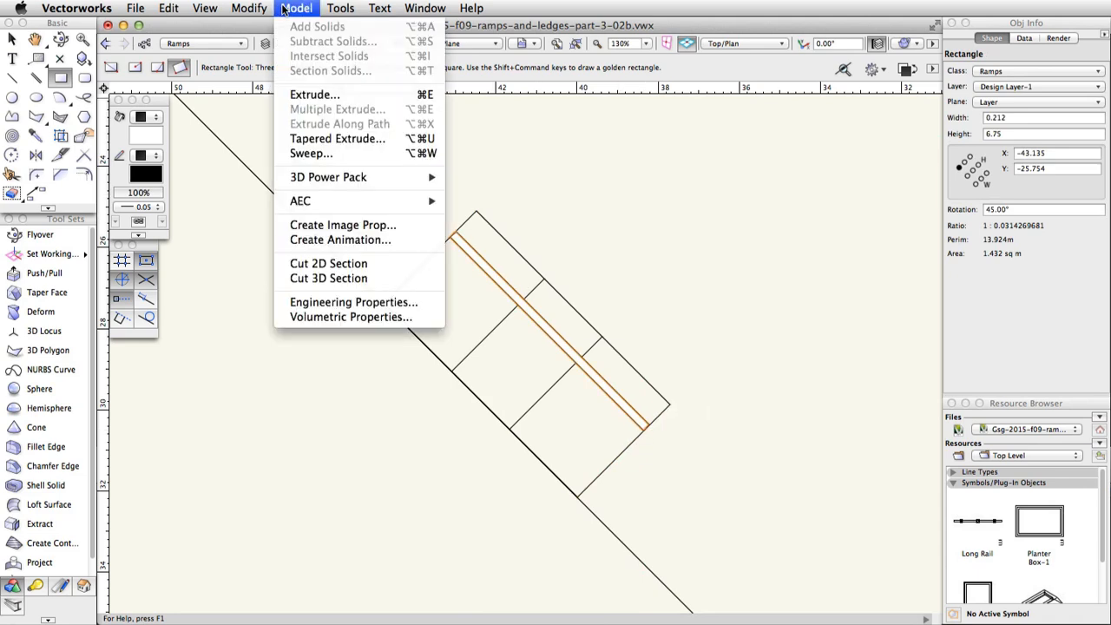
pyautogui.click(311, 86)
pyautogui.write('1.5')
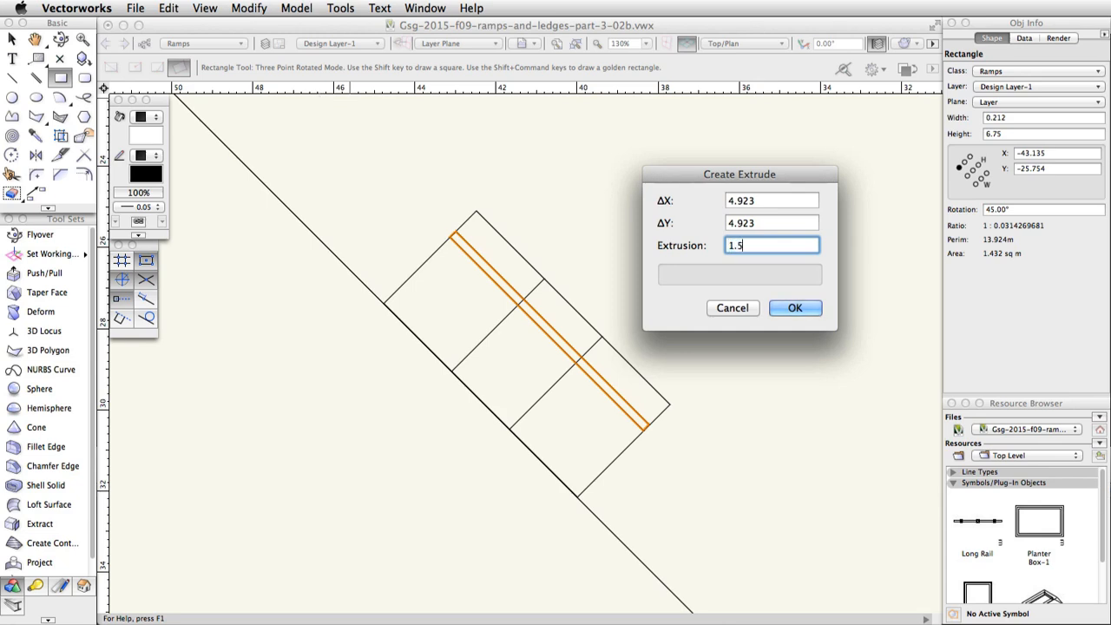
pyautogui.press('Return')
# Draw two sloped lines on the thin wall's front face, joining each end edge's midpoint to the top edge above the nearer ramp bend
pyautogui.click(728, 43)
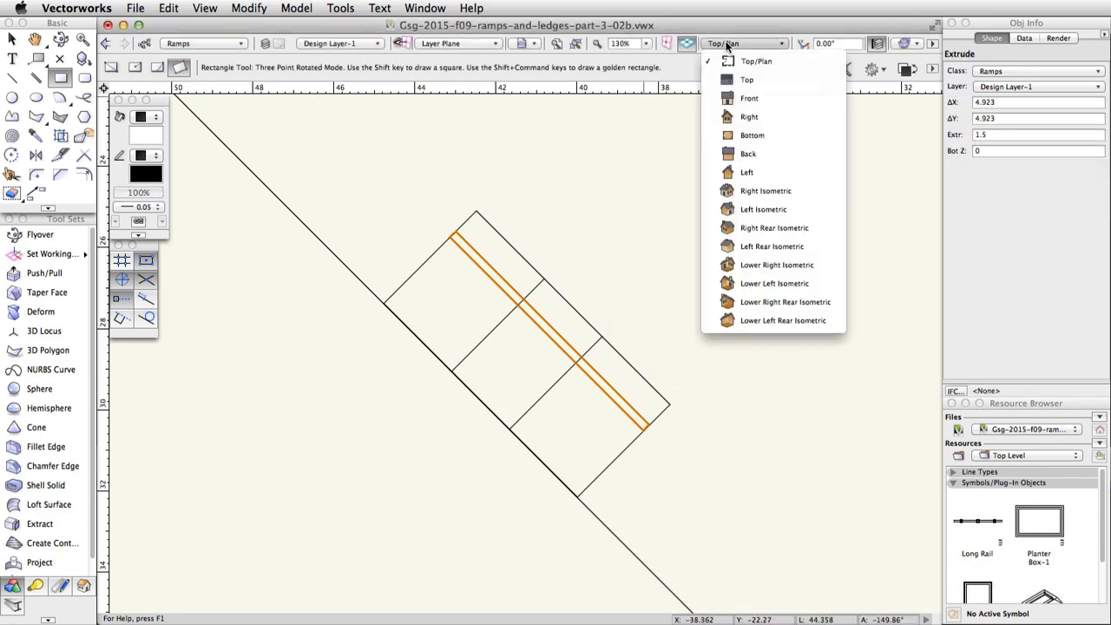
pyautogui.click(763, 209)
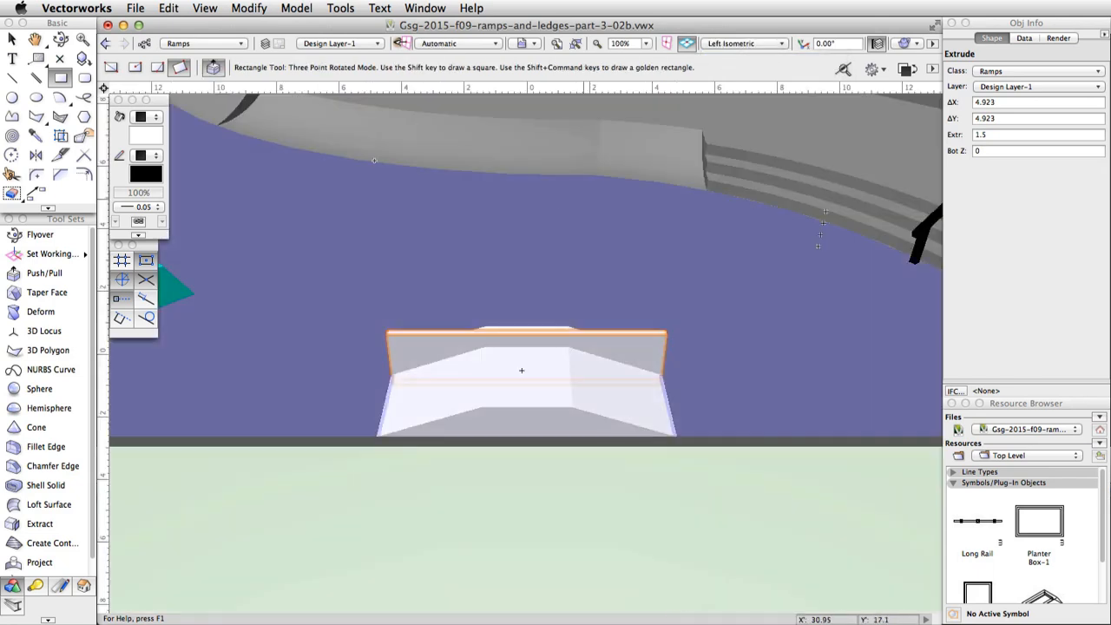
pyautogui.click(33, 81)
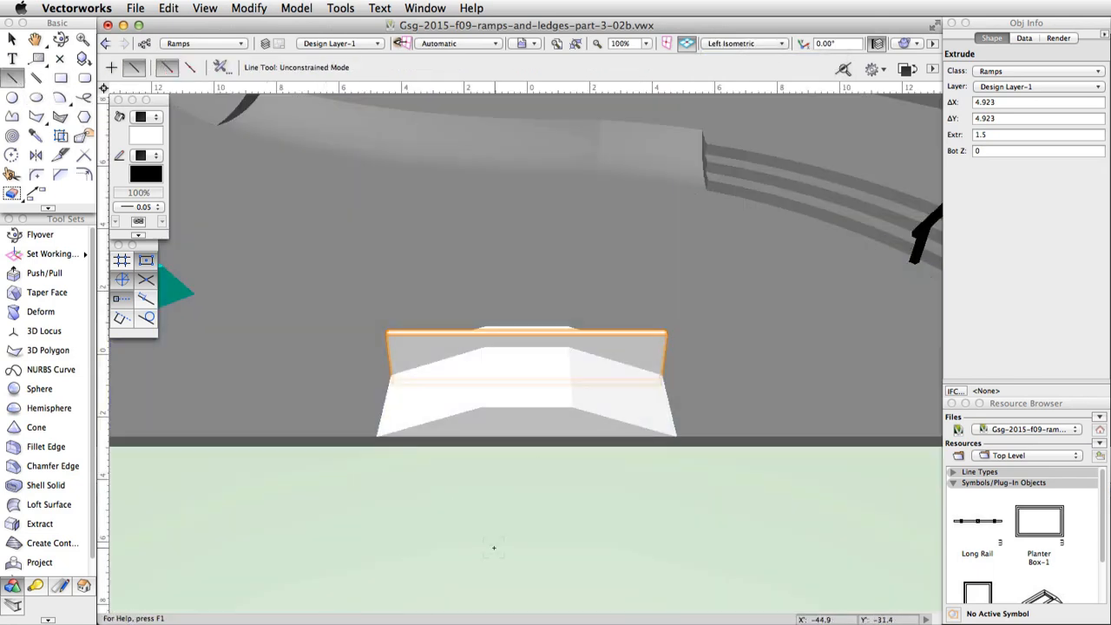
pyautogui.scroll(3, 528, 434)
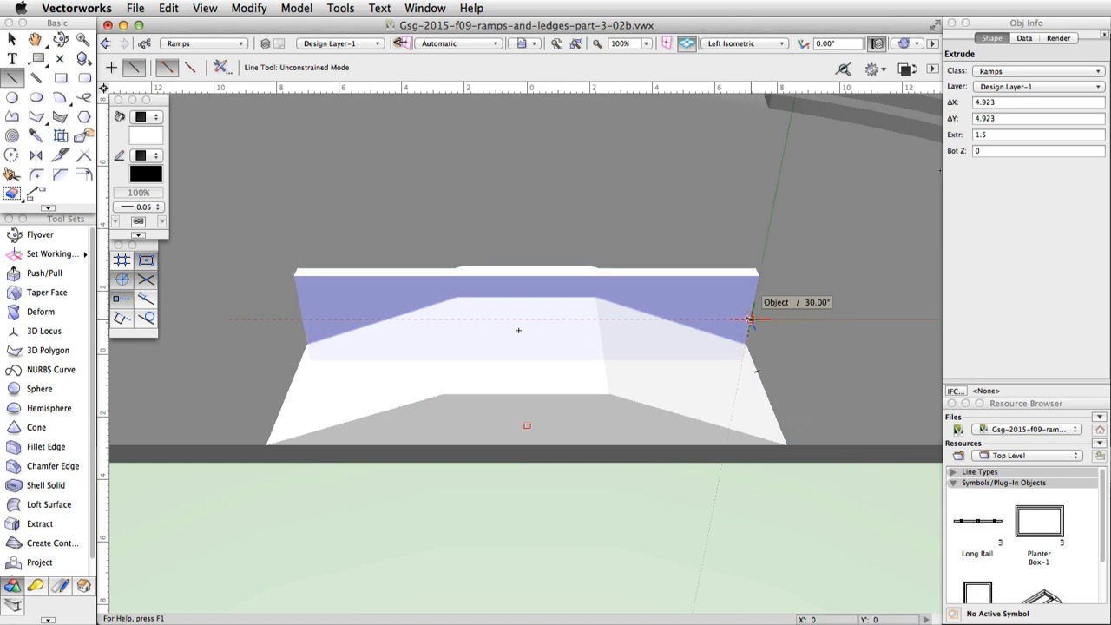
pyautogui.click(750, 320)
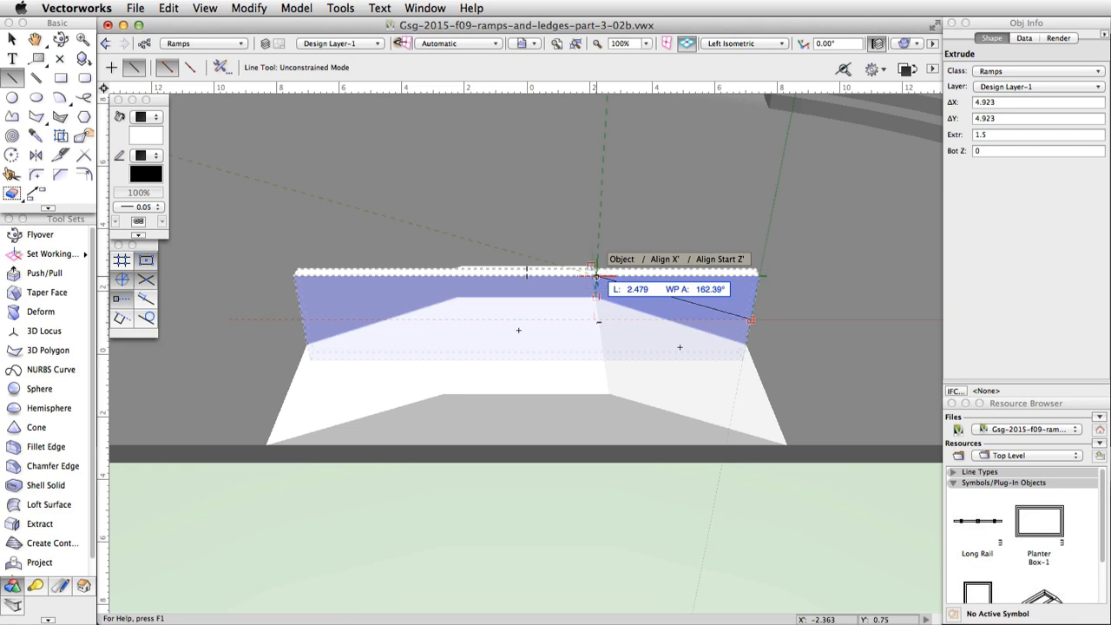
pyautogui.click(597, 276)
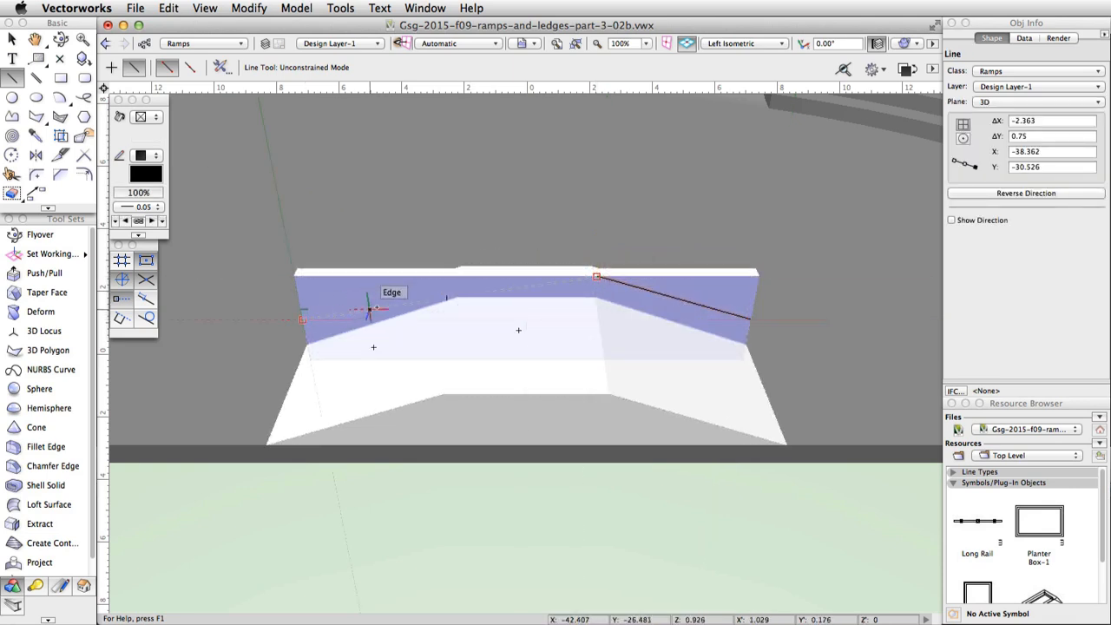
pyautogui.click(455, 298)
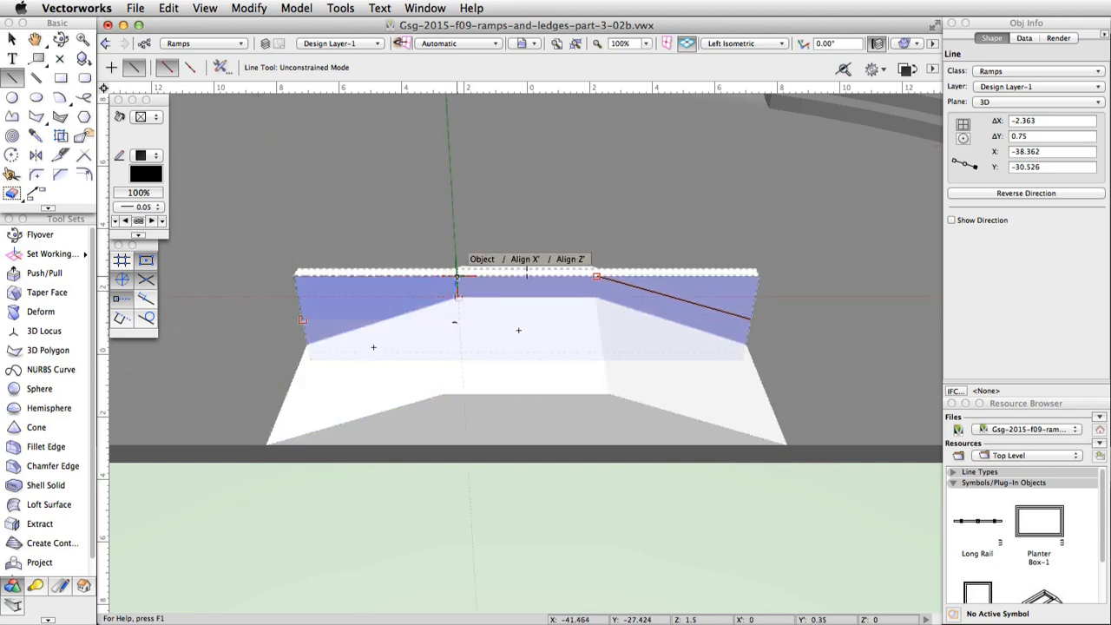
pyautogui.click(457, 277)
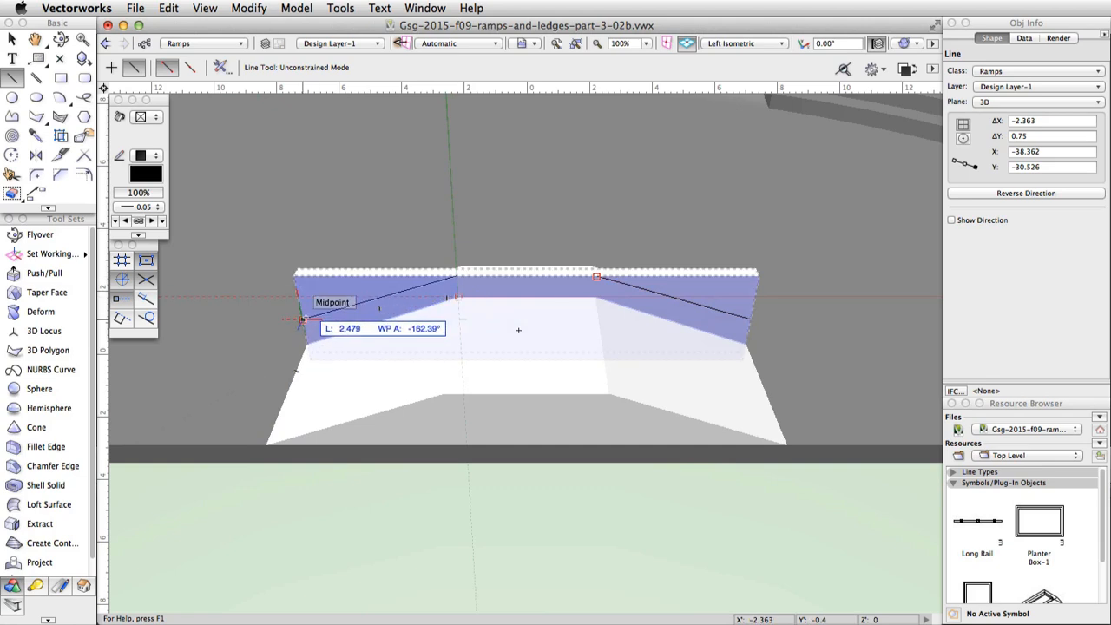
pyautogui.click(303, 319)
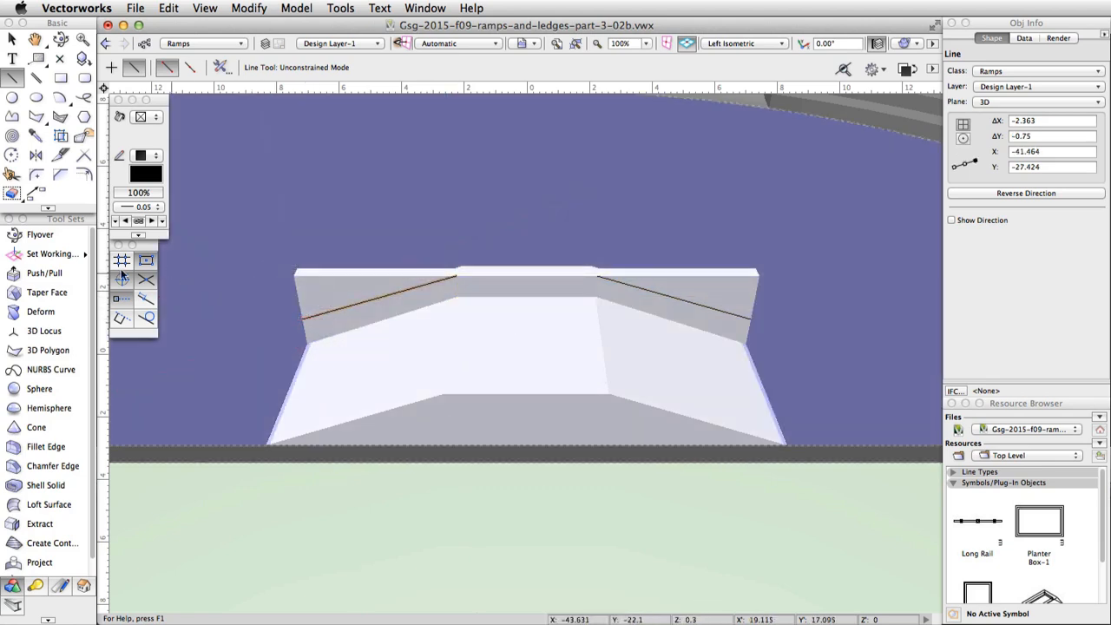
# Cut away the thin wall's two upper corners above the sloped lines with Push/Pull in Sub-Face mode
pyautogui.click(38, 273)
pyautogui.click(156, 67)
pyautogui.click(663, 293)
pyautogui.click(690, 285)
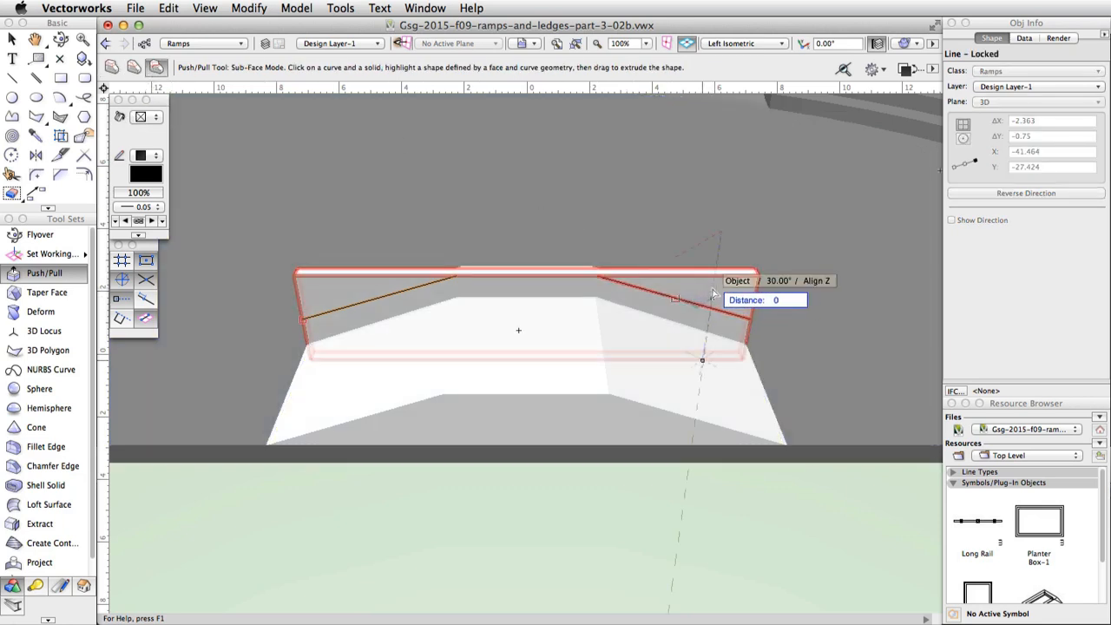
pyautogui.moveTo(697, 289); pyautogui.dragTo(692, 243)
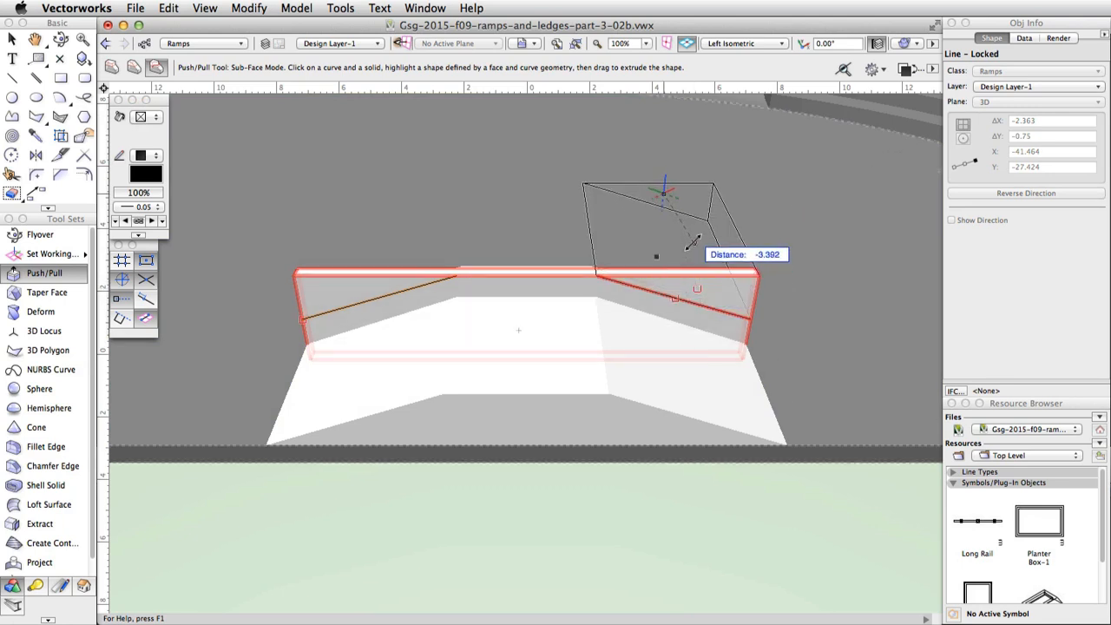
pyautogui.moveTo(691, 243); pyautogui.dragTo(692, 243)
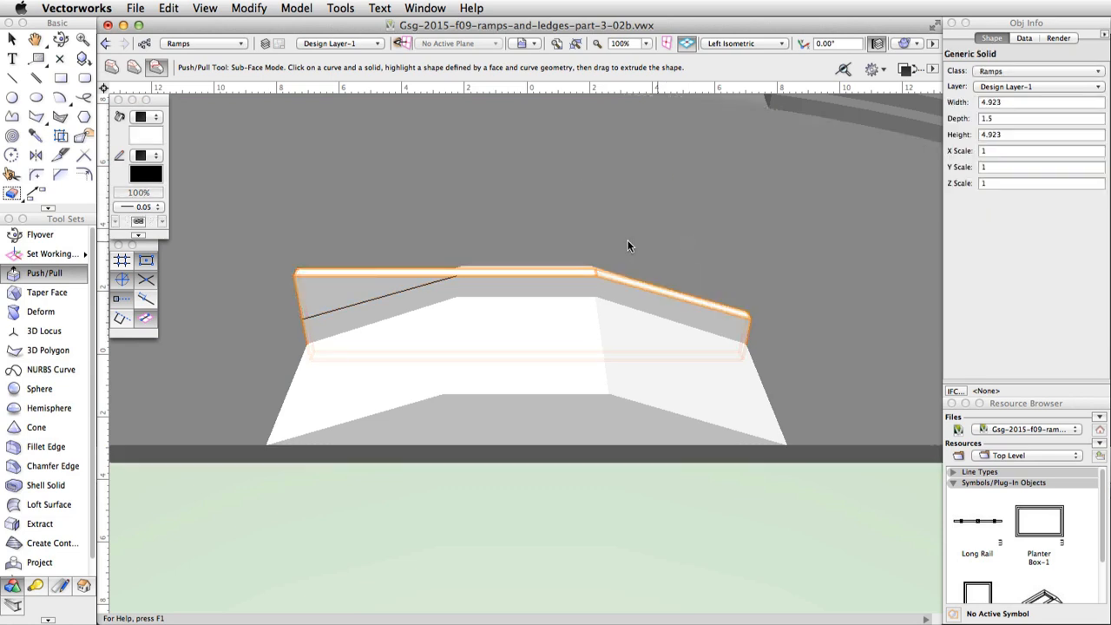
pyautogui.moveTo(356, 292); pyautogui.dragTo(347, 236)
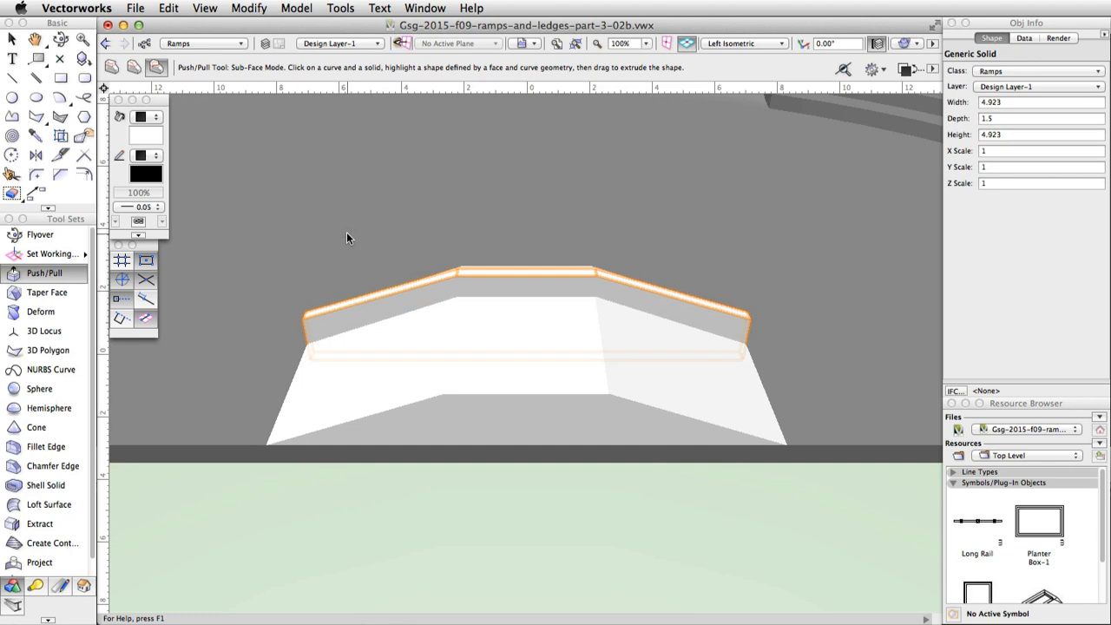
# Fill the tapered ramp solid gray and the angled wall on it teal
pyautogui.click(12, 39)
pyautogui.click(416, 391)
pyautogui.click(157, 142)
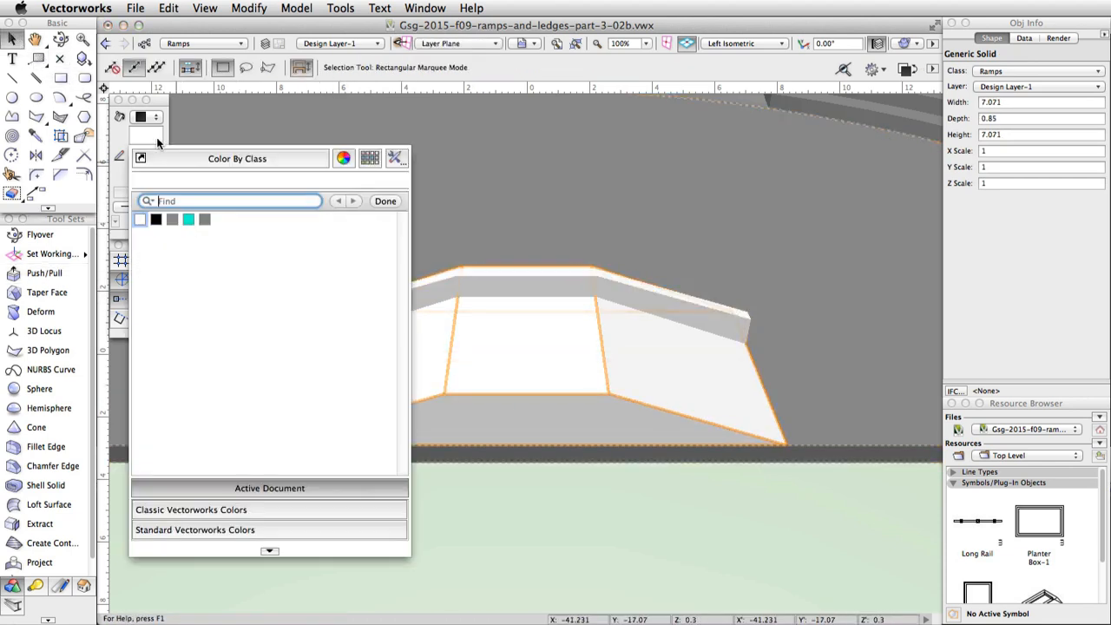
pyautogui.click(172, 219)
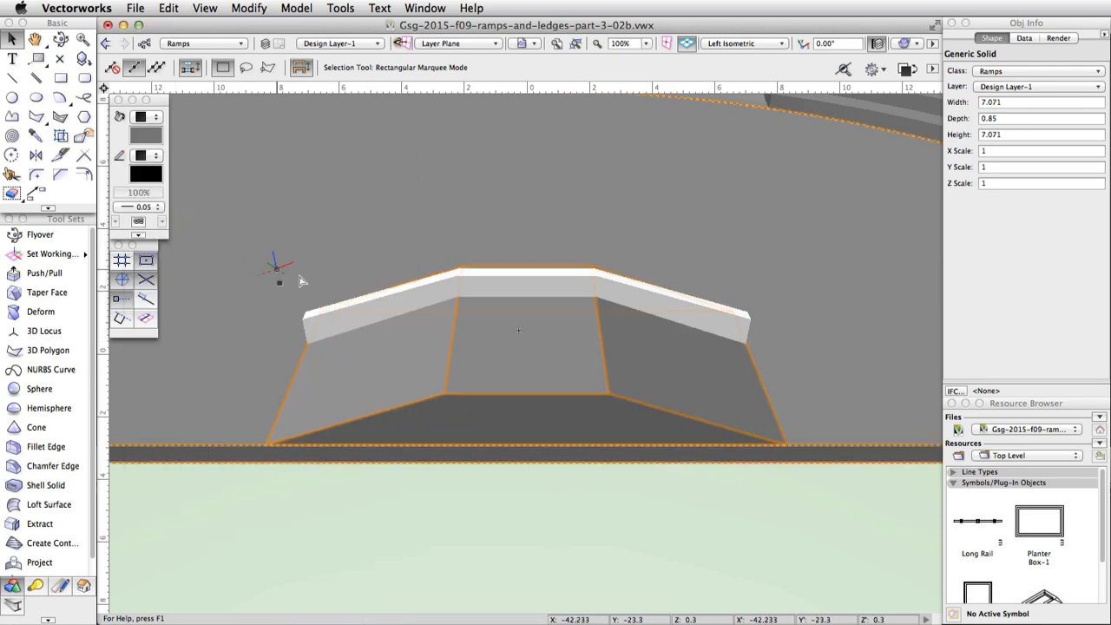
pyautogui.click(382, 293)
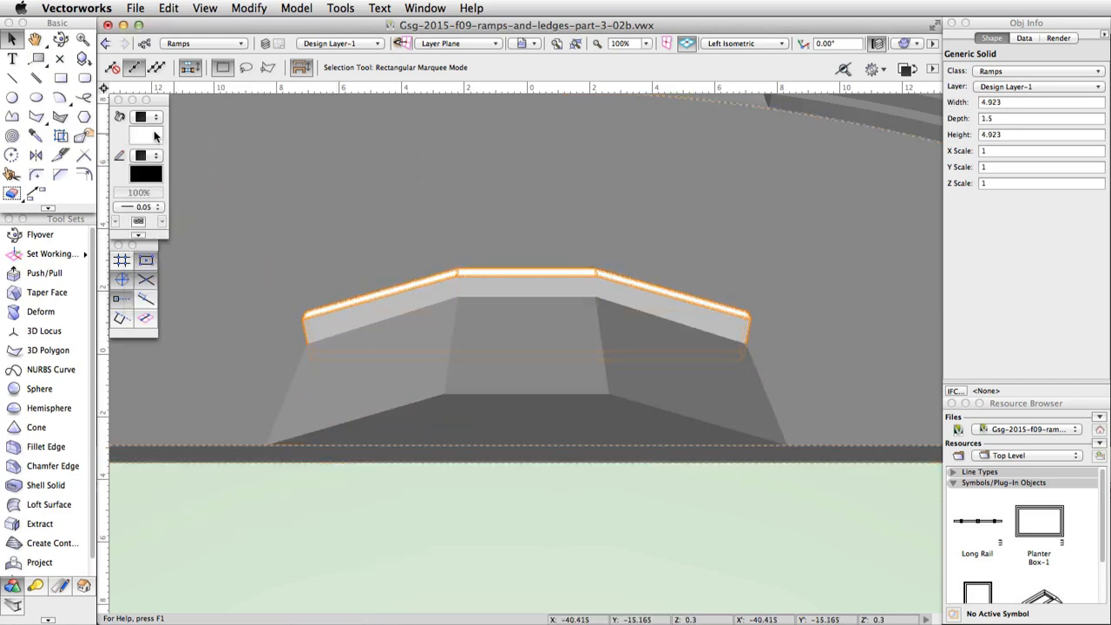
pyautogui.click(155, 135)
pyautogui.click(191, 217)
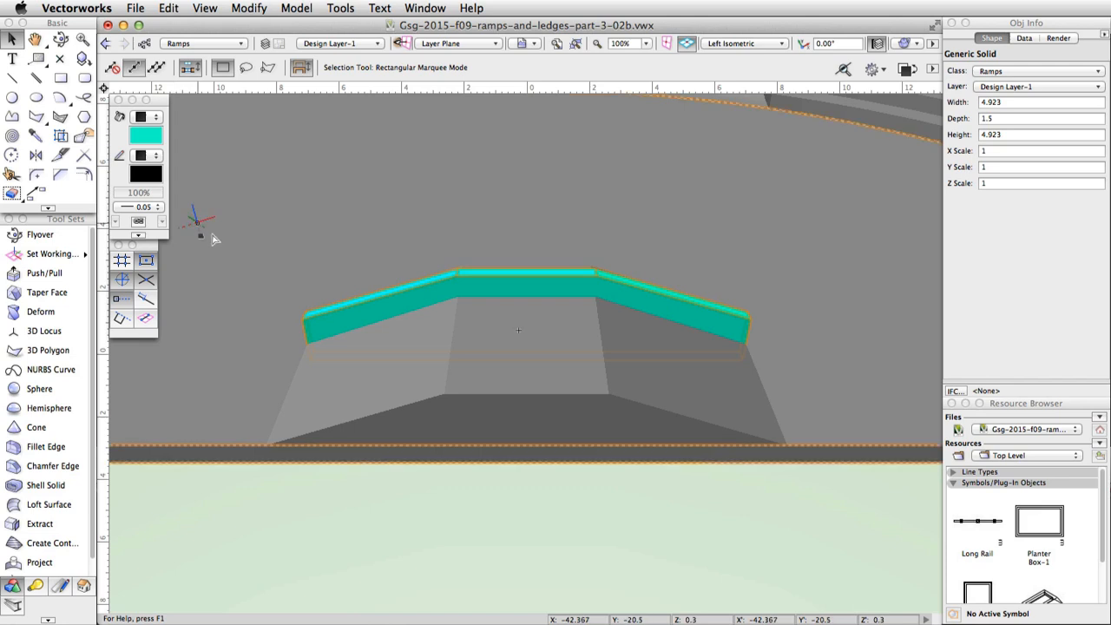
# Group the teal wall with the gray ramp beneath it
pyautogui.keyDown('shift'); pyautogui.click(380, 359); pyautogui.keyUp('shift')
pyautogui.click(249, 8)
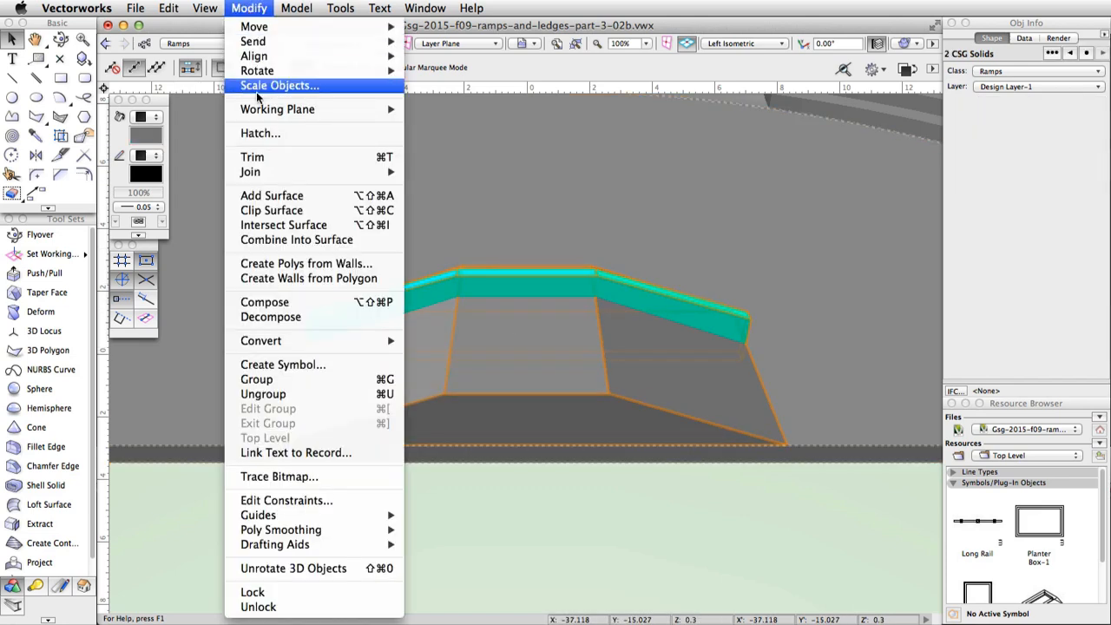
pyautogui.click(275, 378)
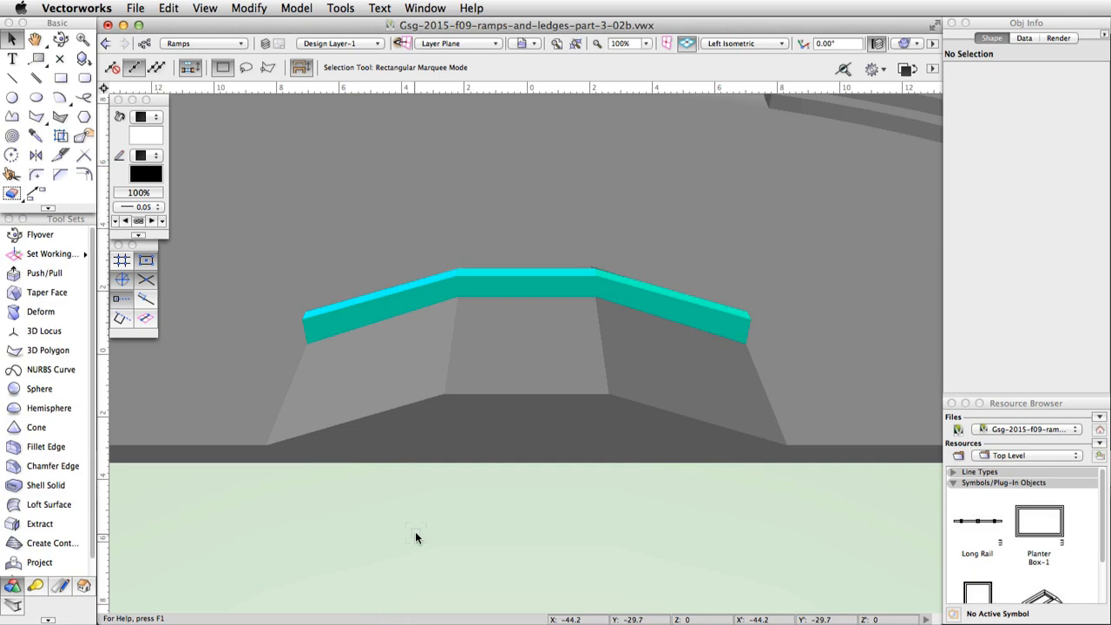
# Extract the bowl's flat floor face as a separate NURBS surface, with only Select Faces enabled in the Extract preferences
pyautogui.scroll(-5, 408, 538)
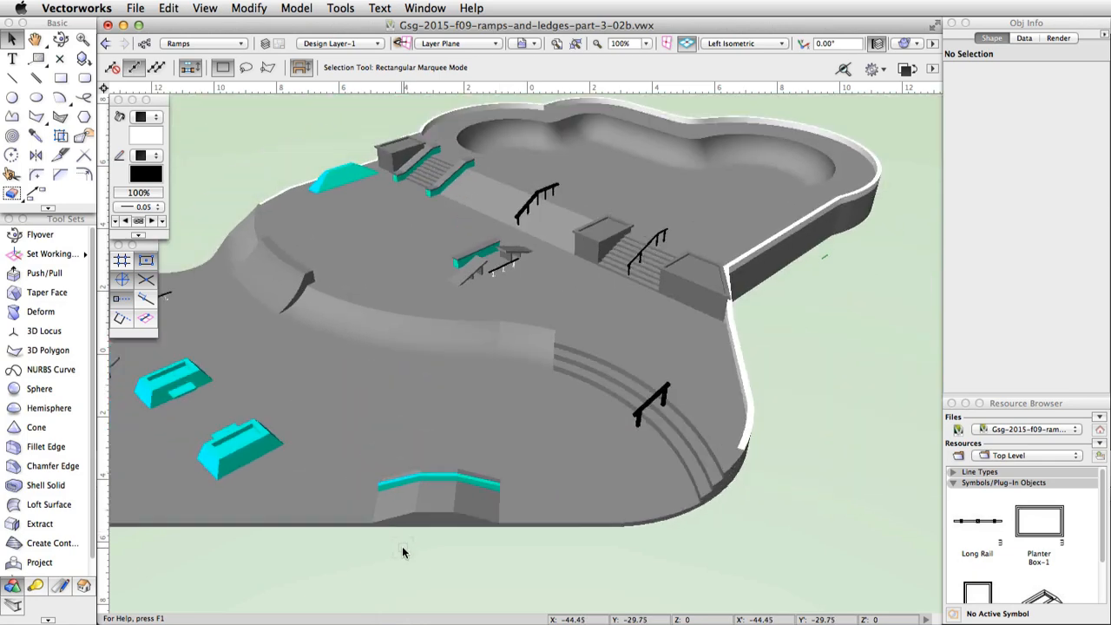
pyautogui.scroll(-3, 402, 546)
pyautogui.scroll(6, 609, 166)
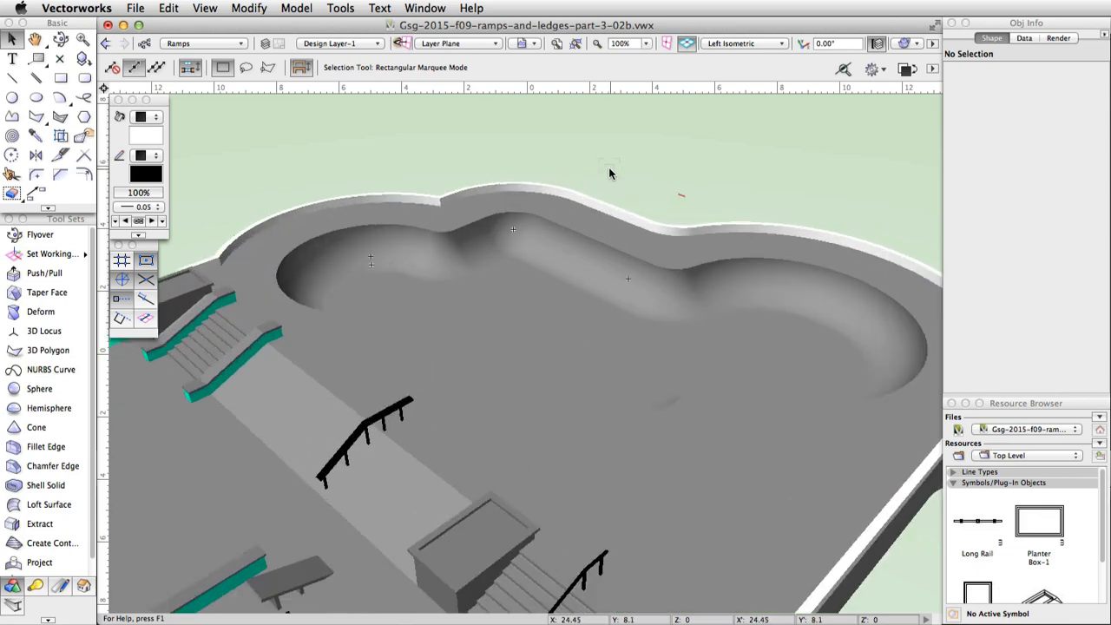
pyautogui.scroll(2, 631, 180)
pyautogui.scroll(-1, 647, 181)
pyautogui.moveTo(647, 181); pyautogui.dragTo(631, 179, button='middle')
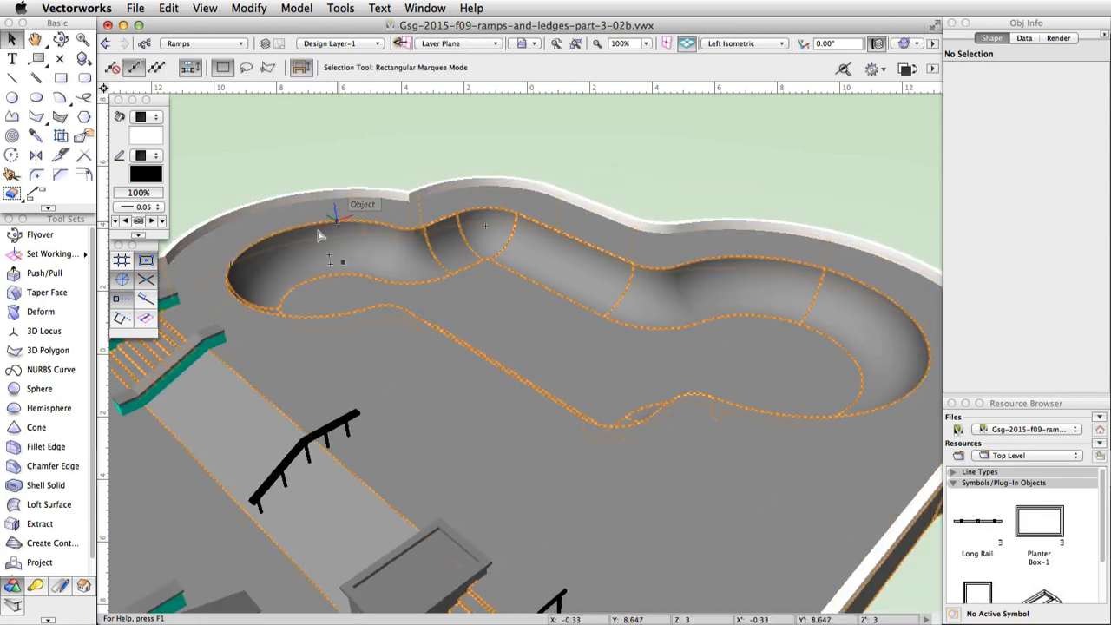
pyautogui.click(39, 523)
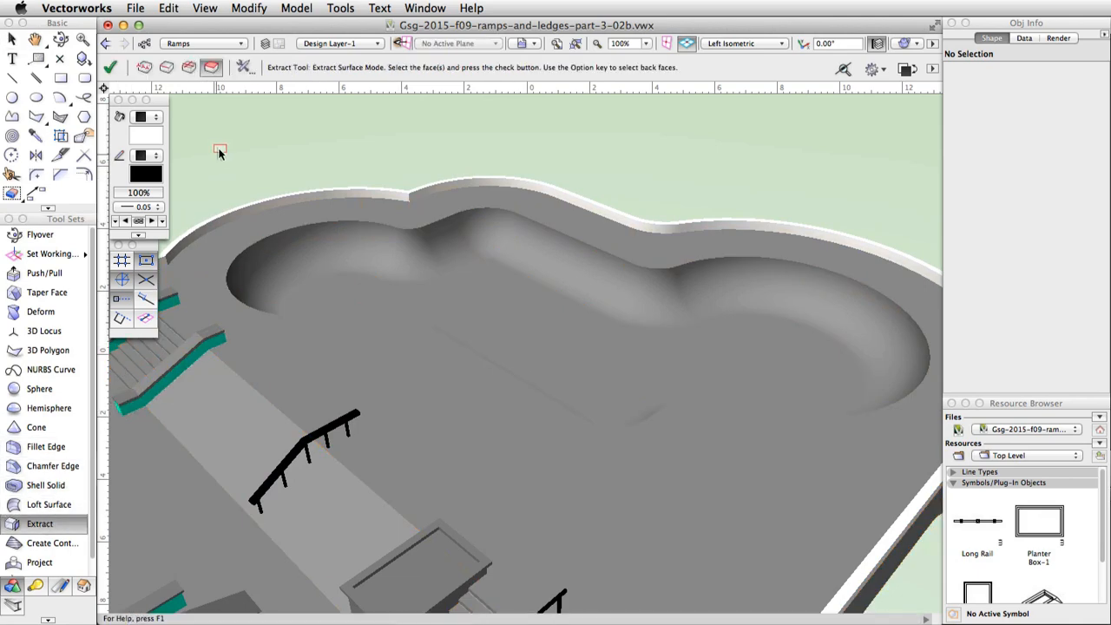
pyautogui.click(245, 67)
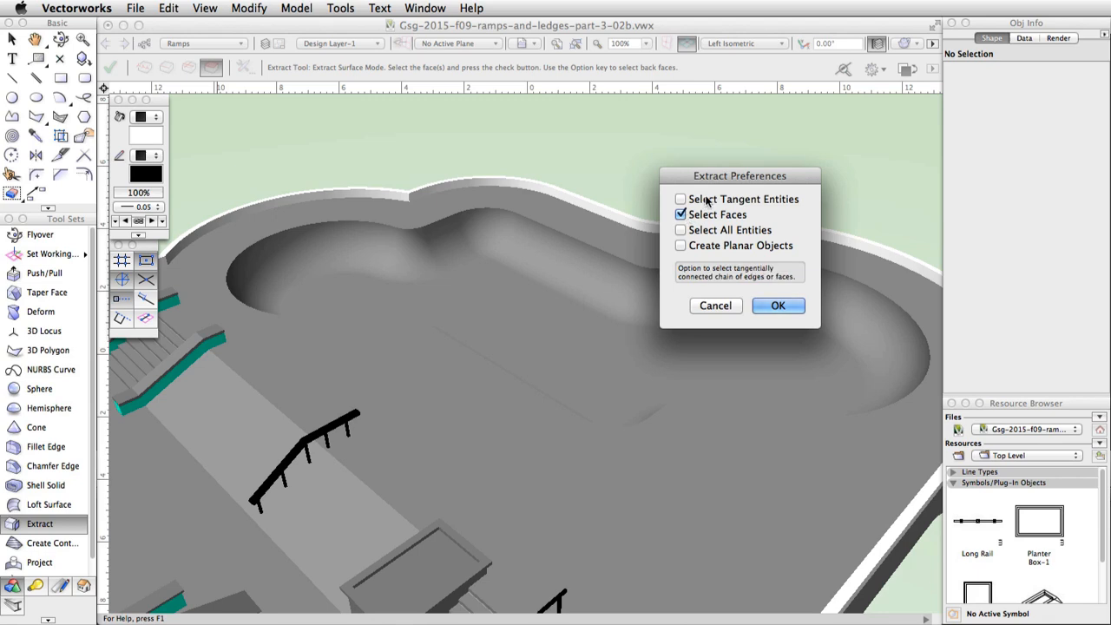
pyautogui.click(775, 306)
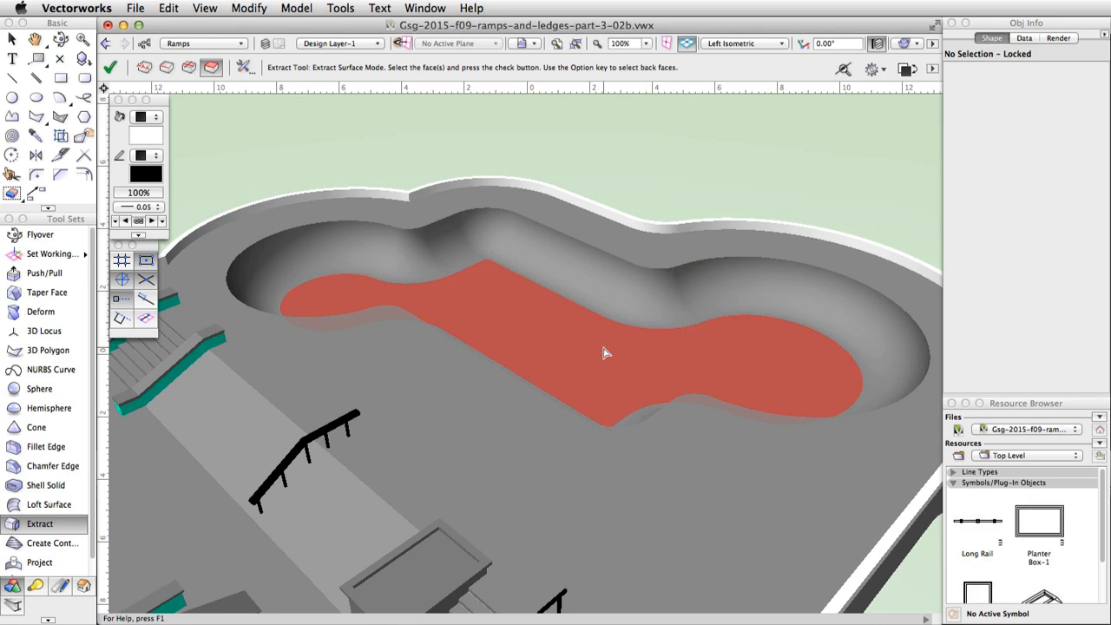
pyautogui.click(605, 353)
pyautogui.click(111, 67)
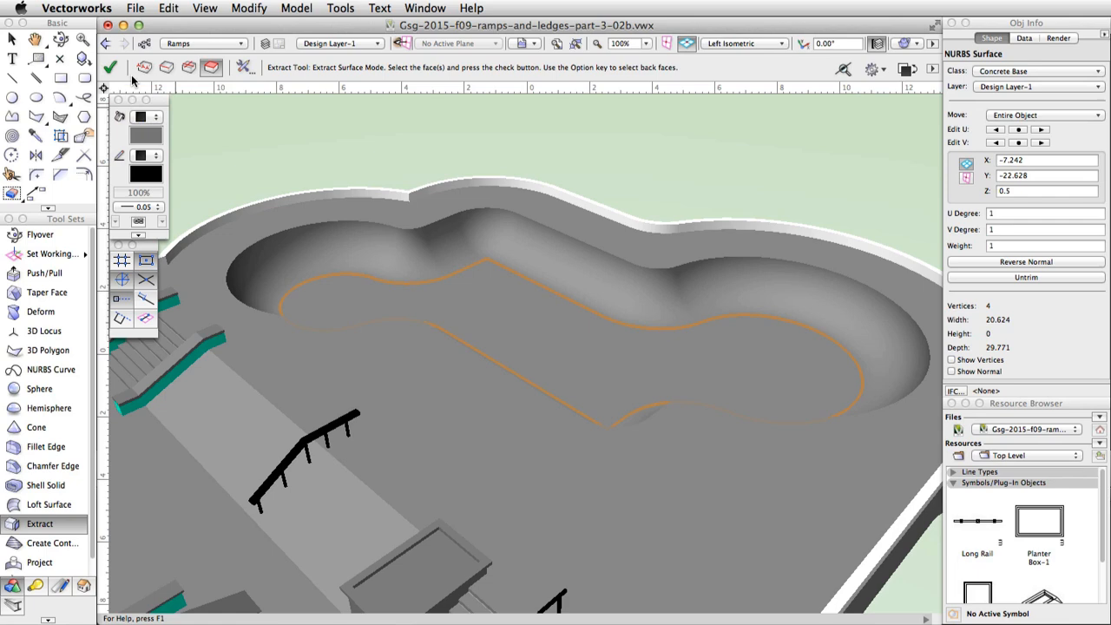
# Fill the extracted bowl floor surface teal and nudge it up to Z 0.525 in Front view, ending in Left Isometric
pyautogui.click(144, 137)
pyautogui.click(188, 218)
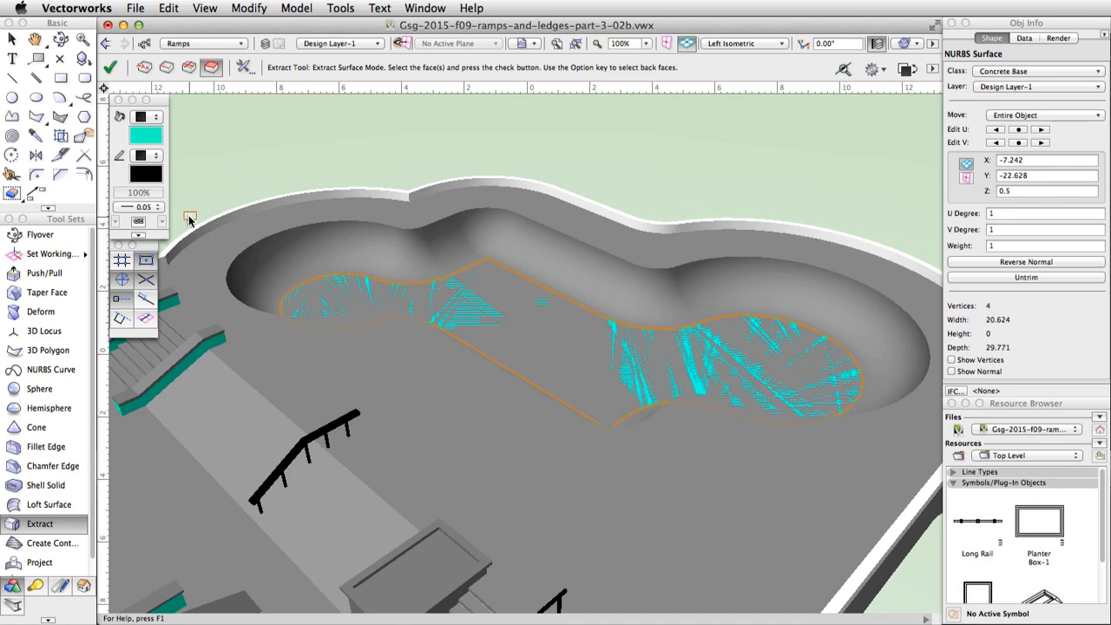
pyautogui.click(710, 48)
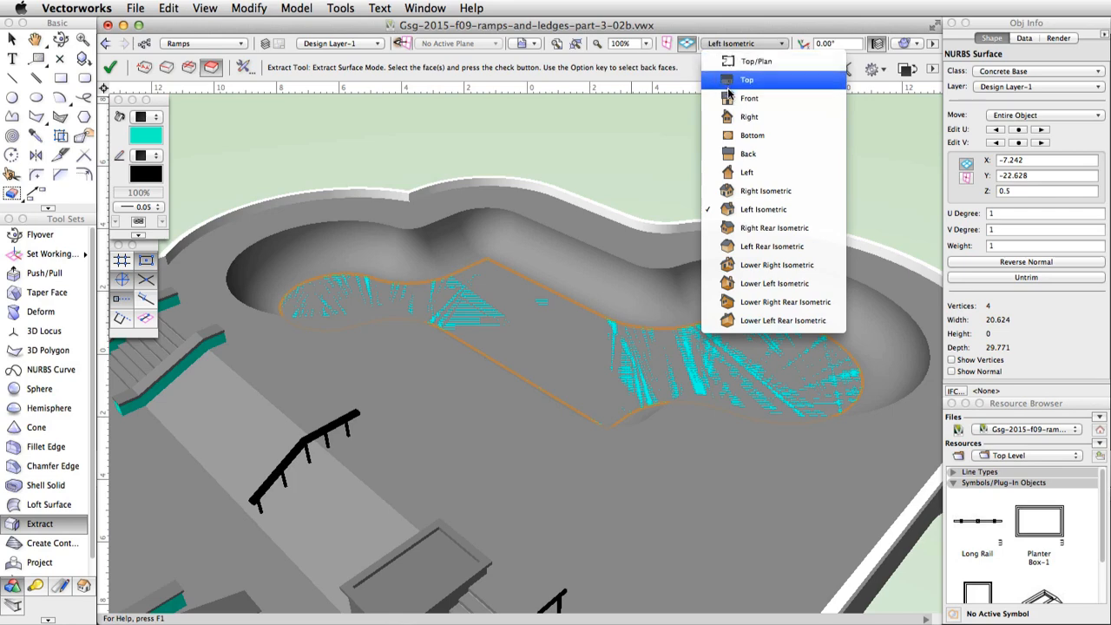
pyautogui.click(736, 101)
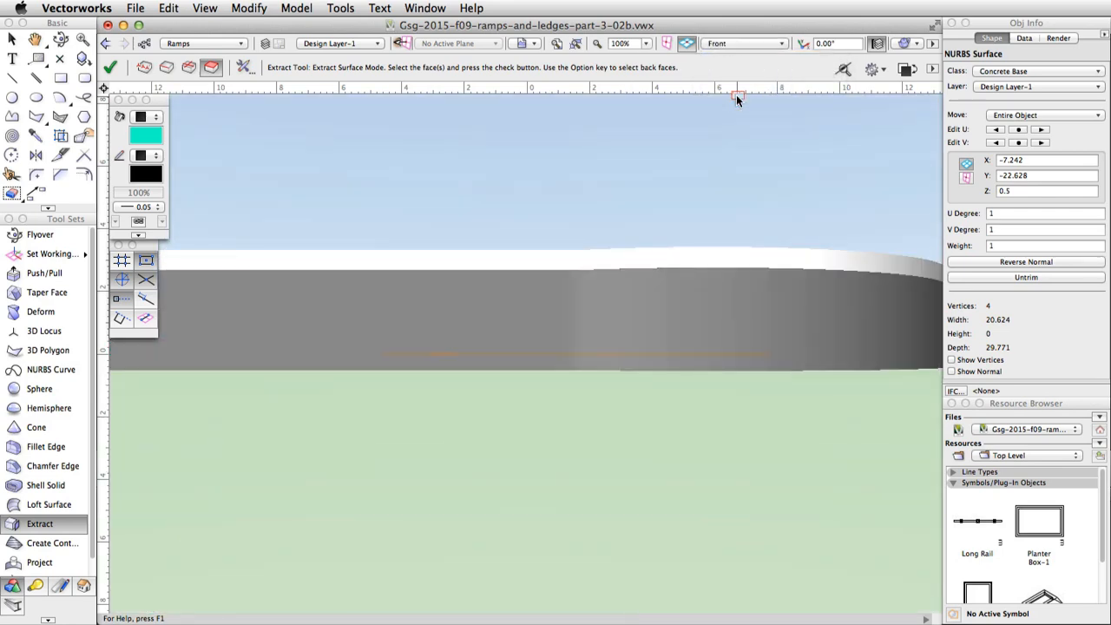
pyautogui.hotkey('shift', 'Up')
pyautogui.click(736, 48)
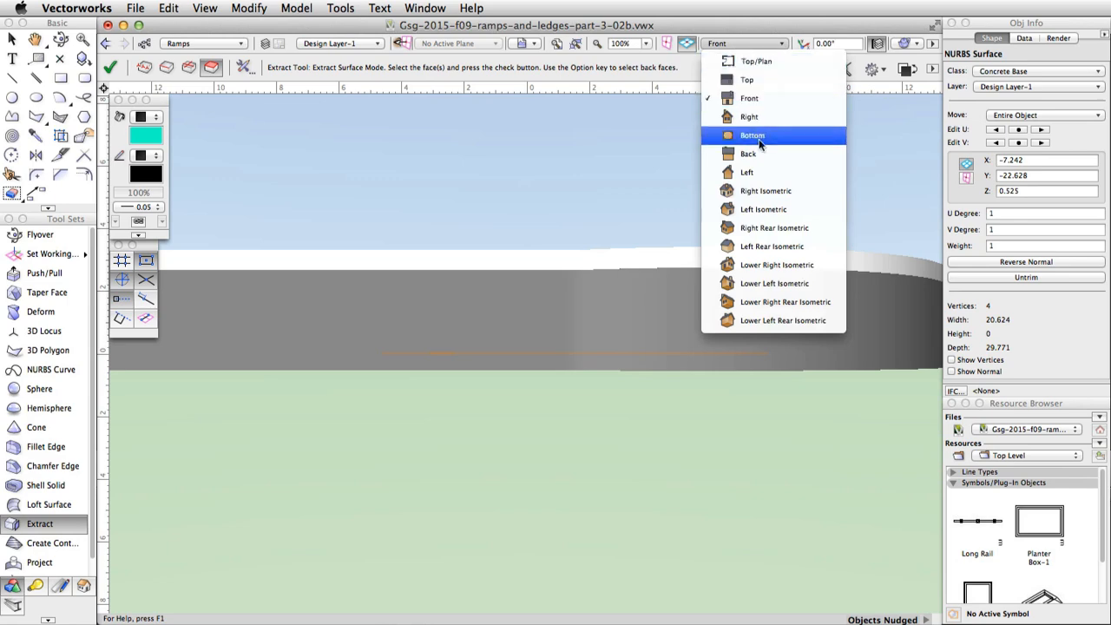
pyautogui.click(766, 210)
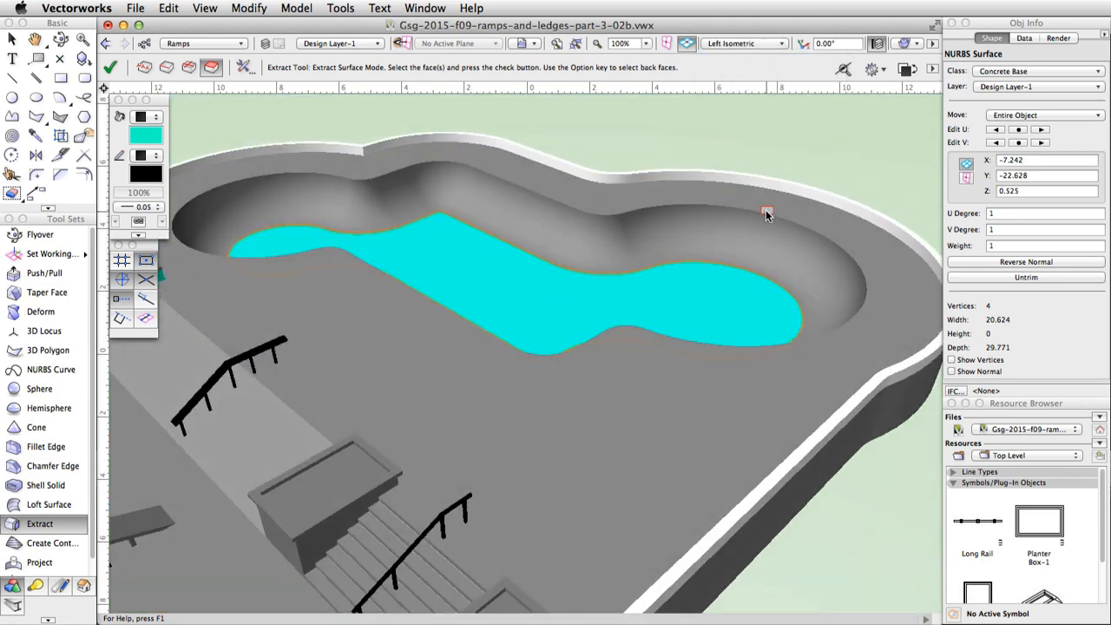
pyautogui.moveTo(767, 211); pyautogui.dragTo(797, 268, button='middle')
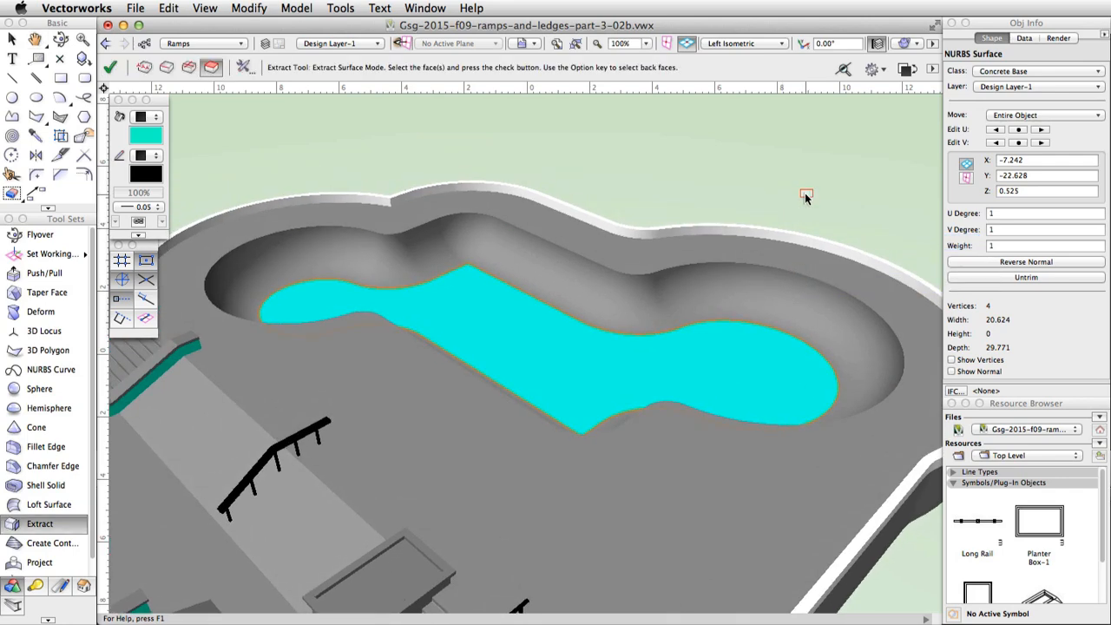